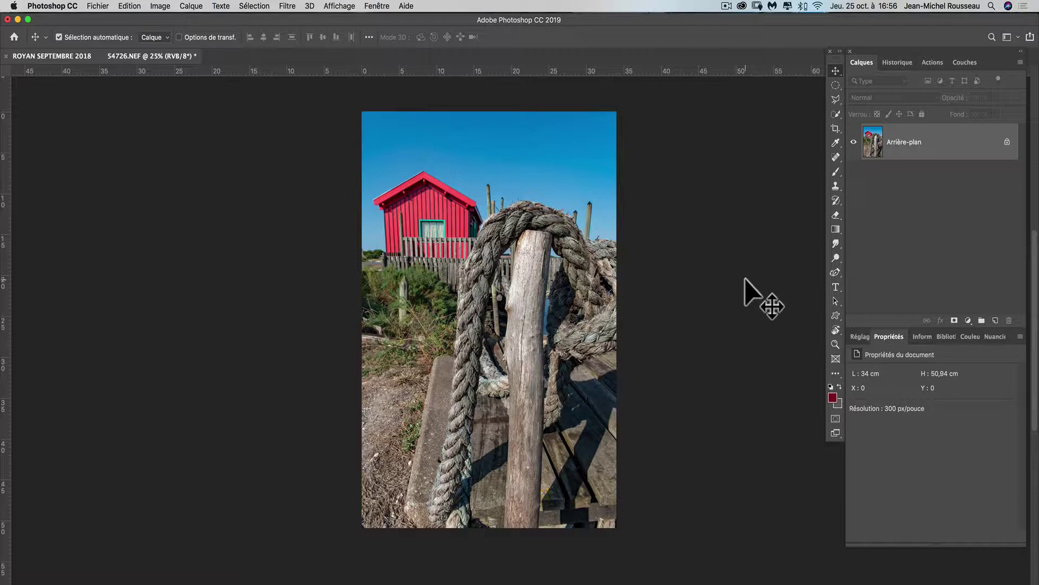
Add a Noir et blanc adjustment layer above the background and float its properties beside the photo.
click(969, 320)
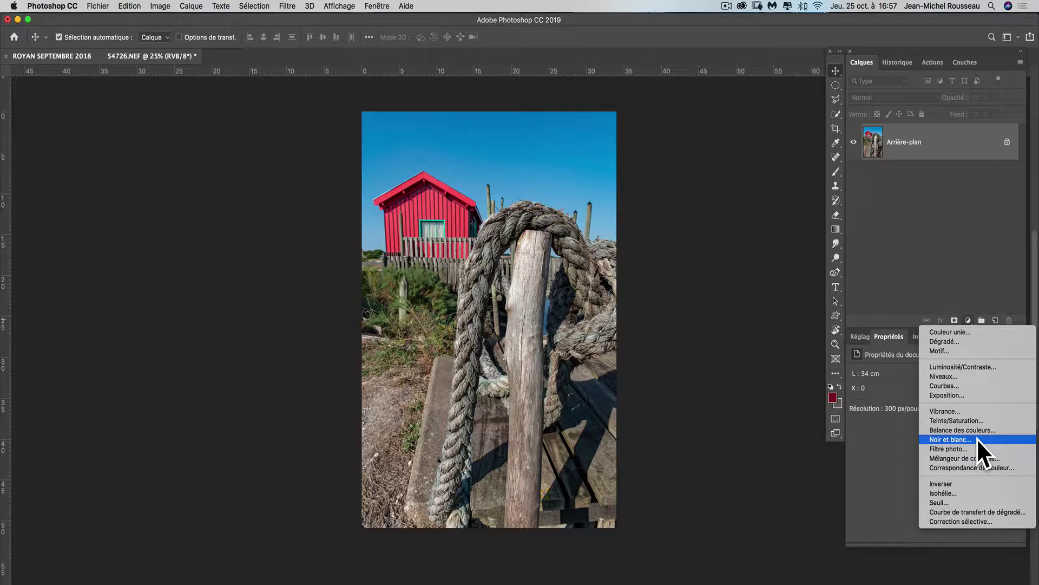
click(976, 437)
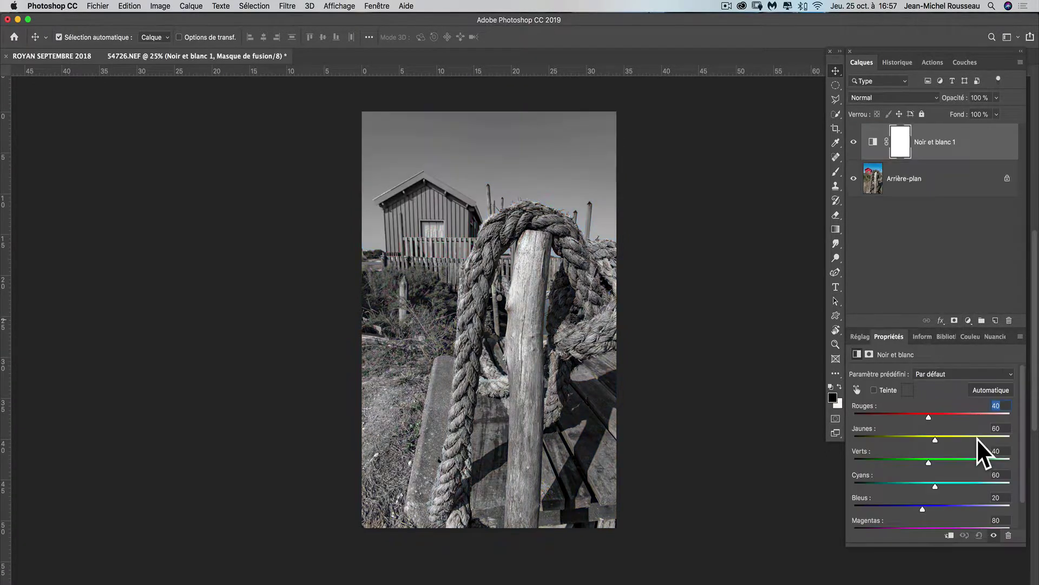
drag(901, 340, 196, 185)
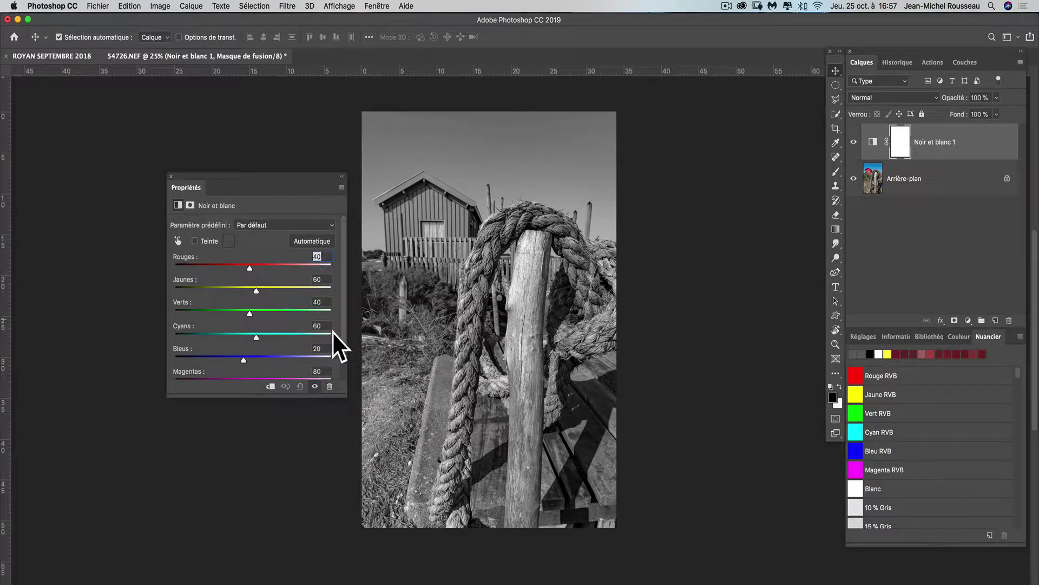
drag(452, 359, 568, 353)
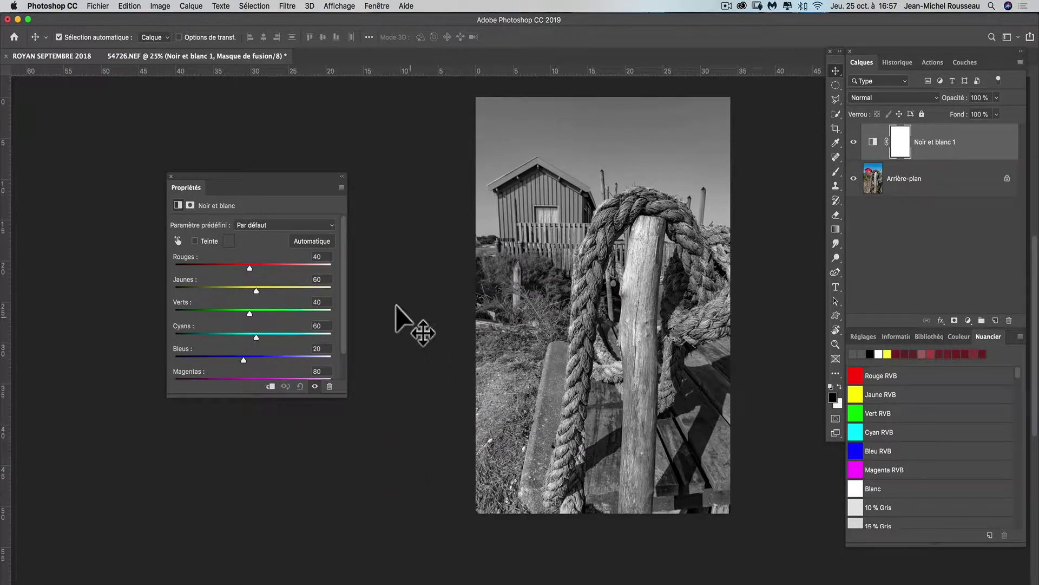
drag(269, 175, 375, 168)
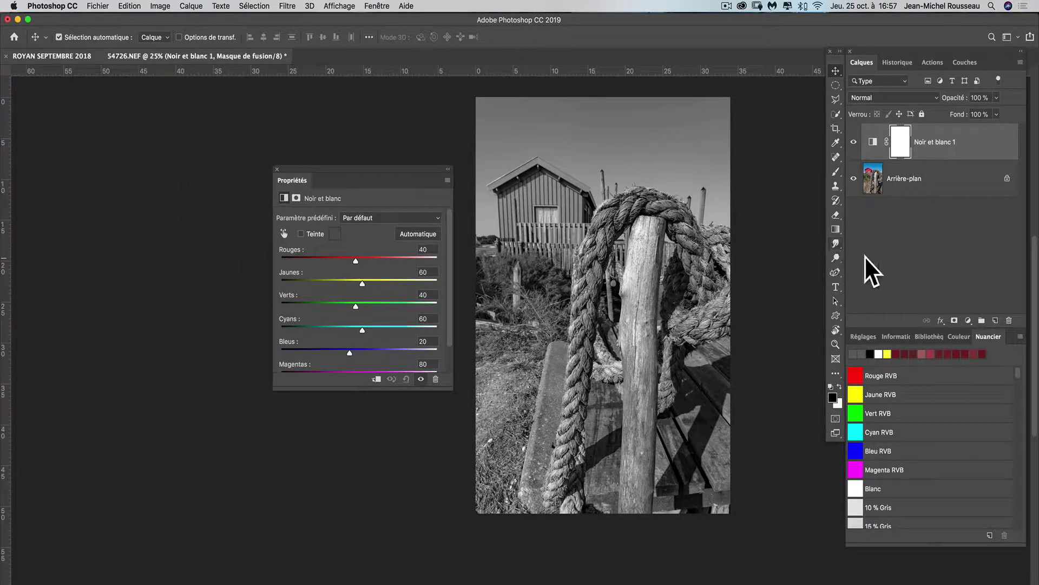
Duplicate the Arrière-plan layer and reopen the settings of the Noir et blanc 1 adjustment.
drag(935, 186, 995, 320)
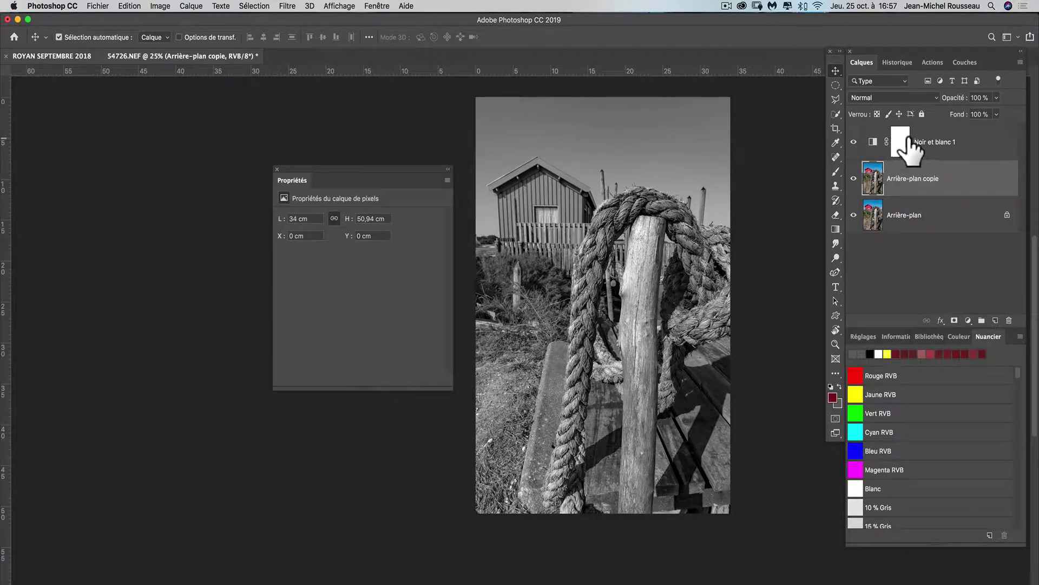
click(873, 140)
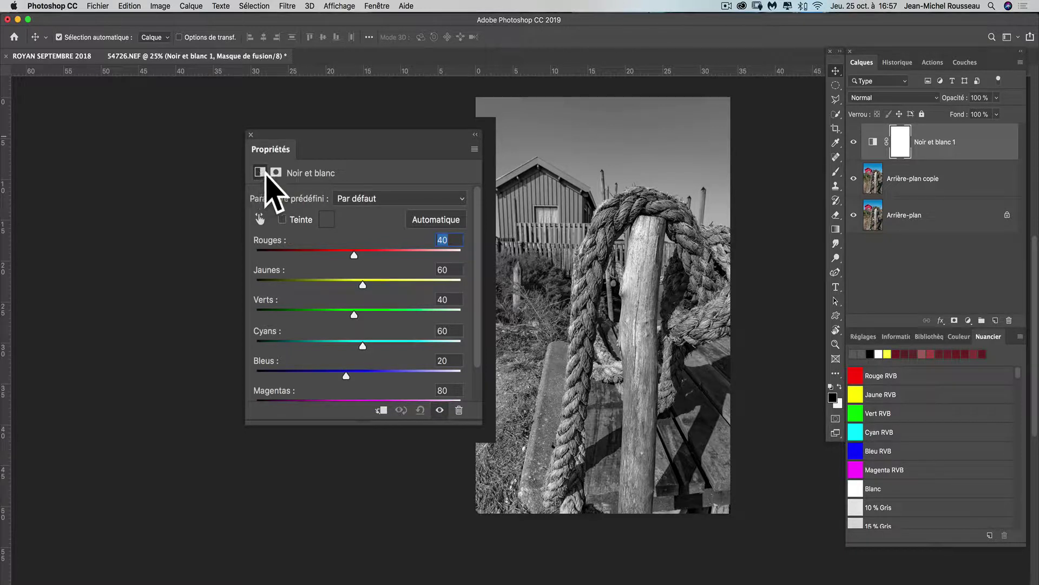
Review the mask options and predefined filters of the Noir et blanc adjustment, keeping the Par défaut preset.
click(276, 172)
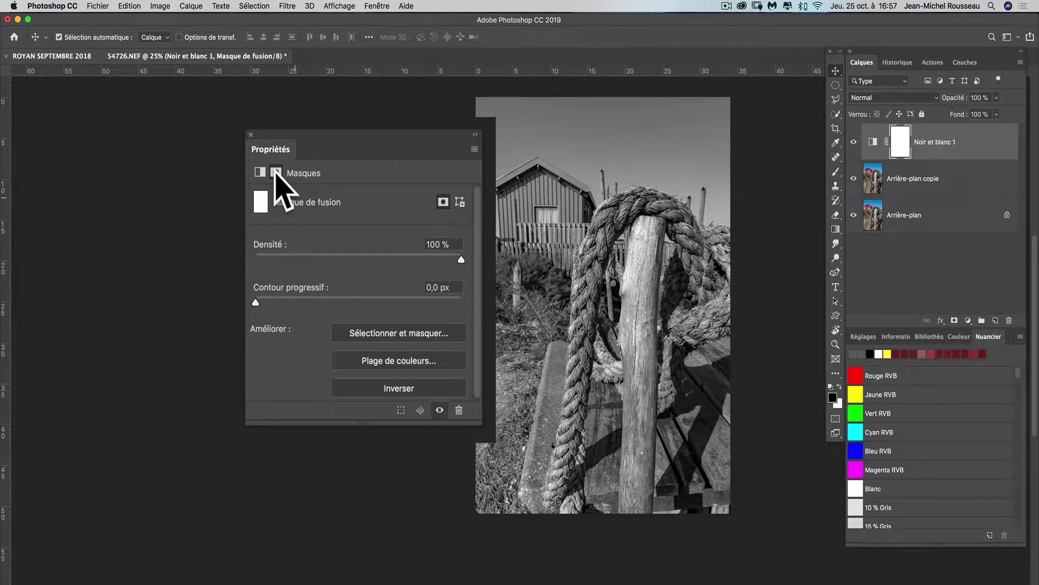
click(260, 172)
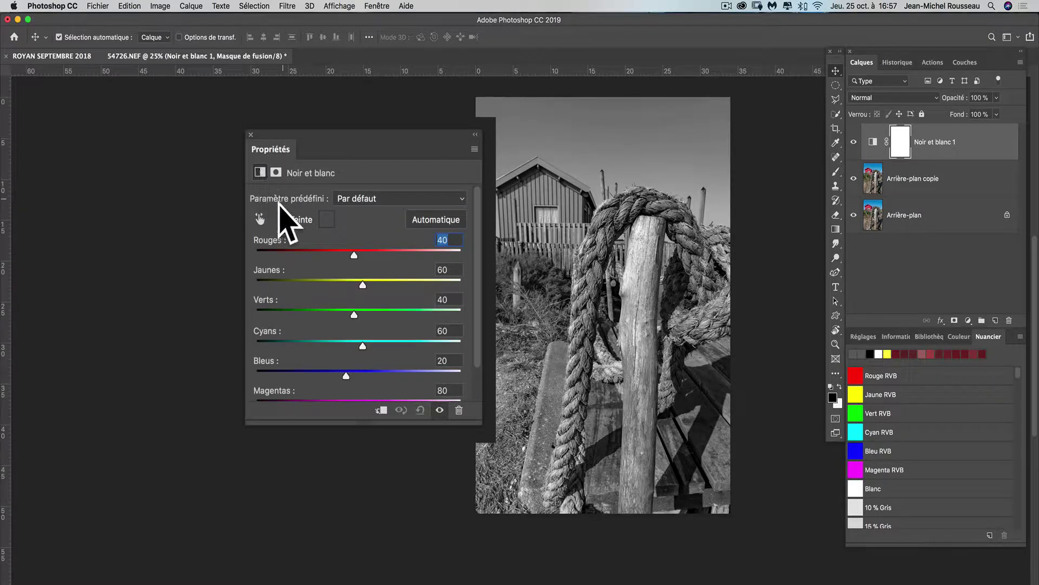
click(408, 201)
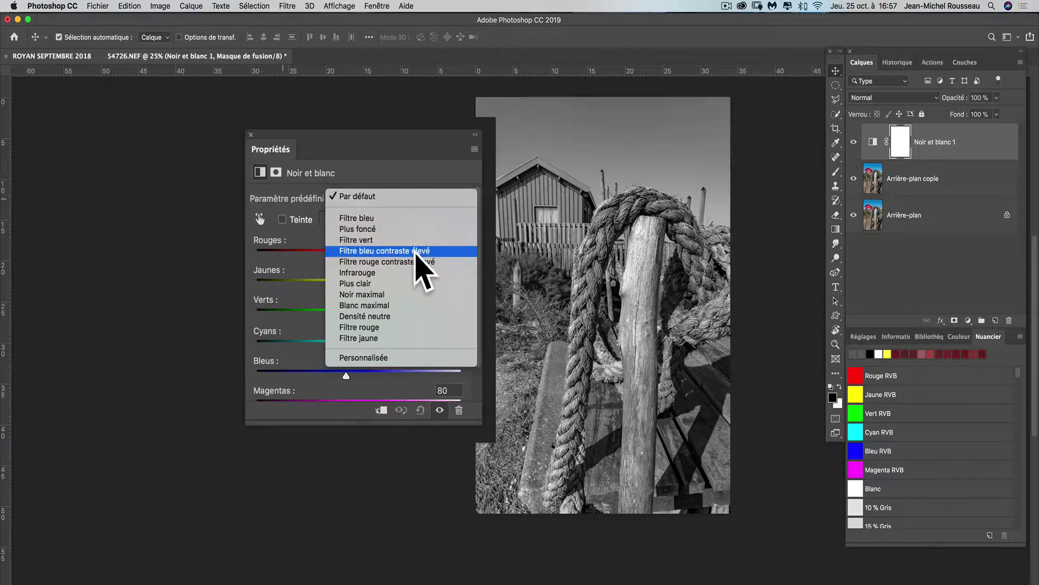
click(418, 196)
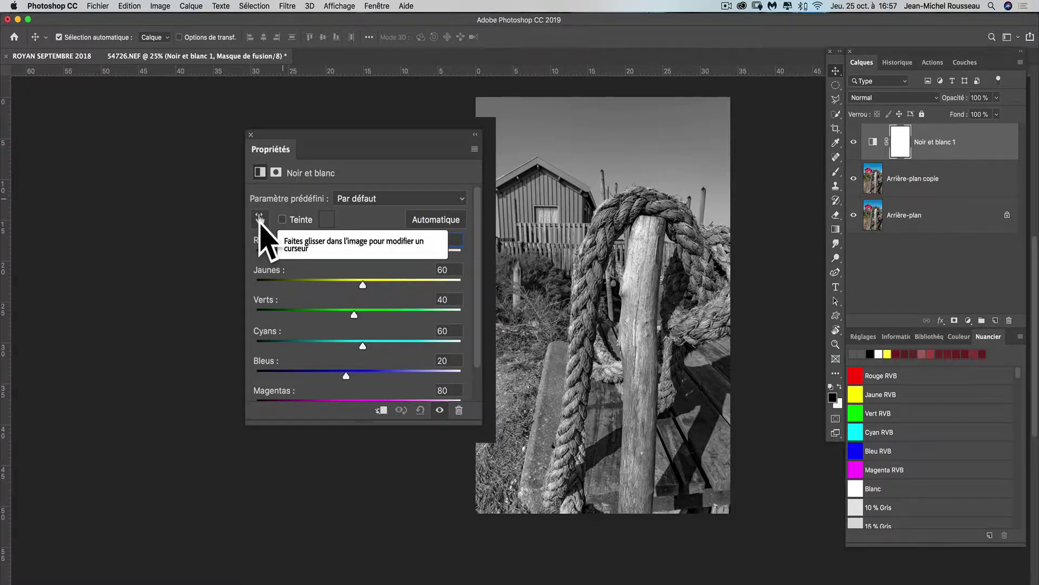
Darken the sky with the on-image adjustment tool, bringing Cyans to -86, and compare with the colour original.
click(260, 218)
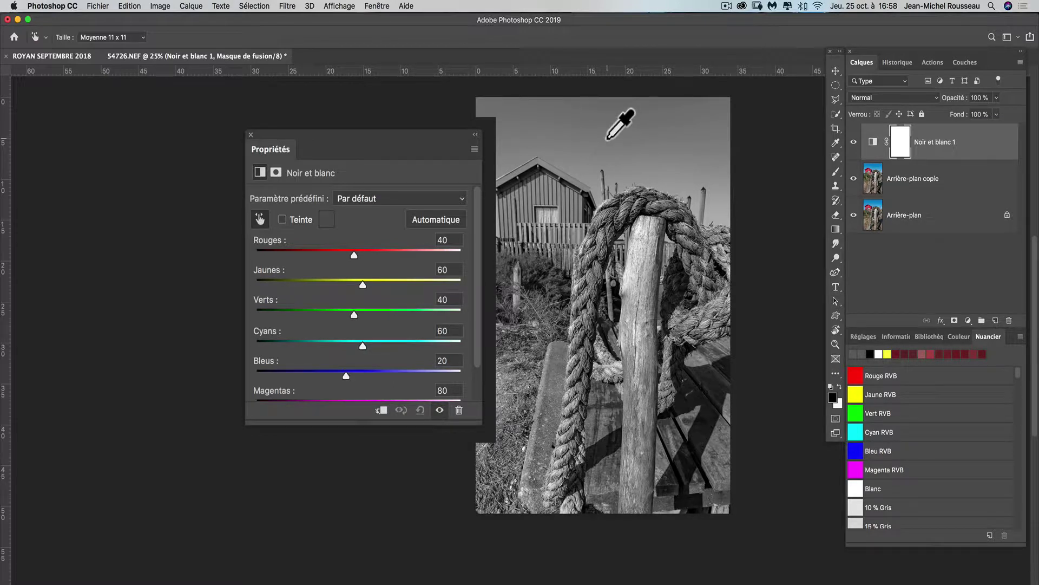
drag(606, 138, 533, 135)
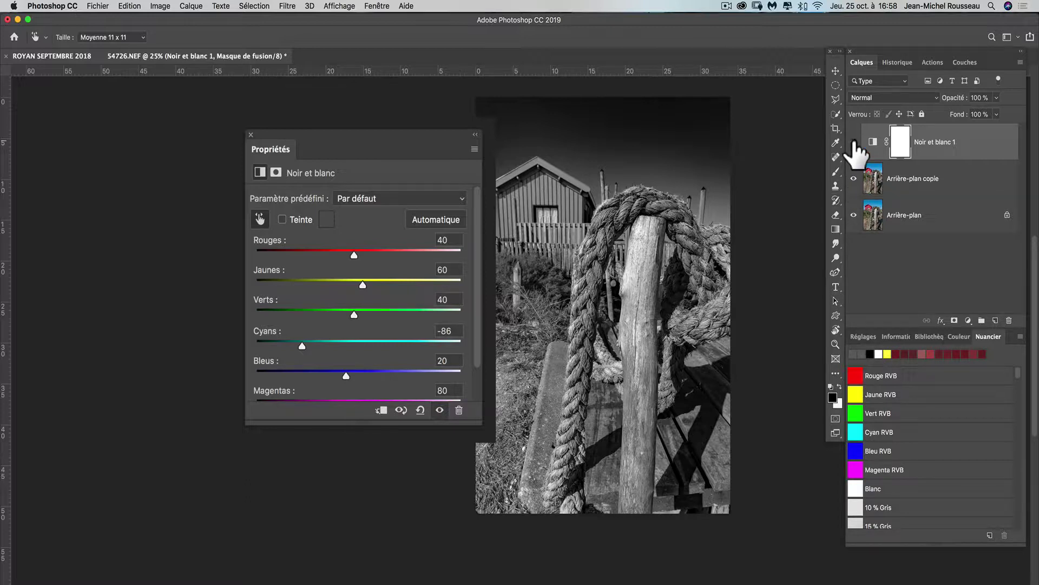
click(853, 142)
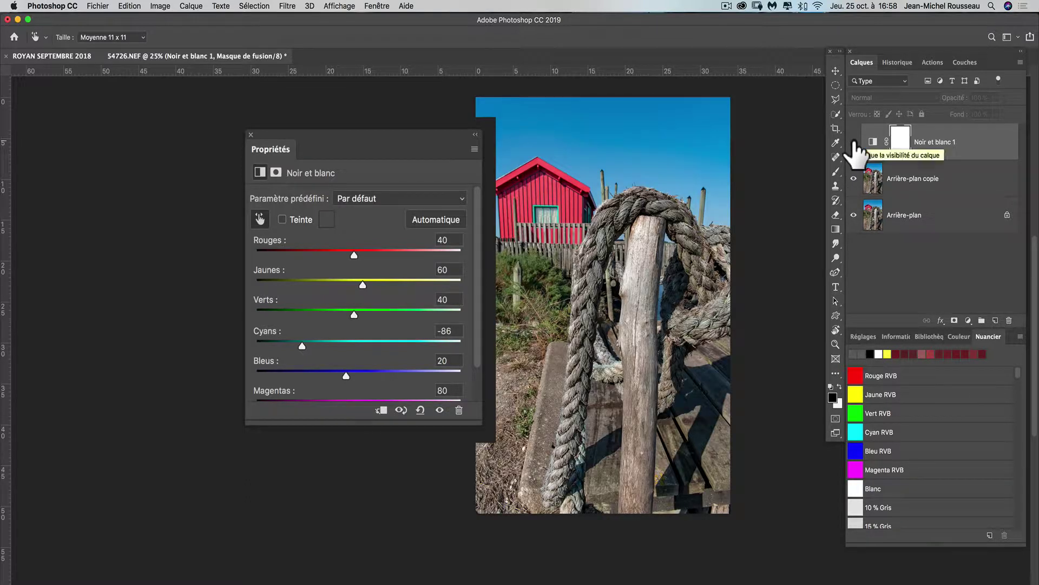
click(854, 141)
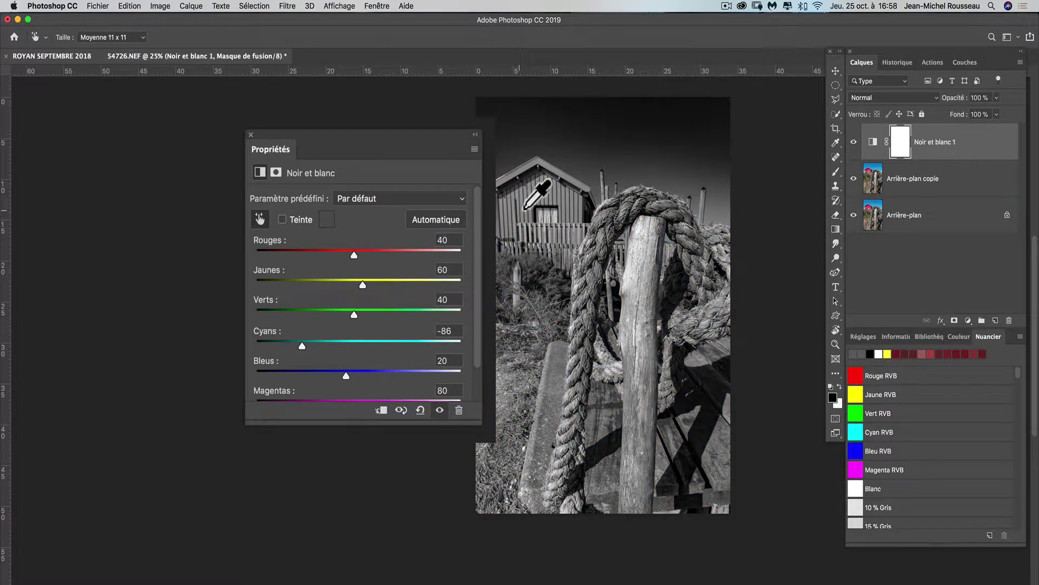
Lighten the cabin directly in the image, bringing Rouges to 185, and compare with the colour original.
drag(543, 189, 614, 189)
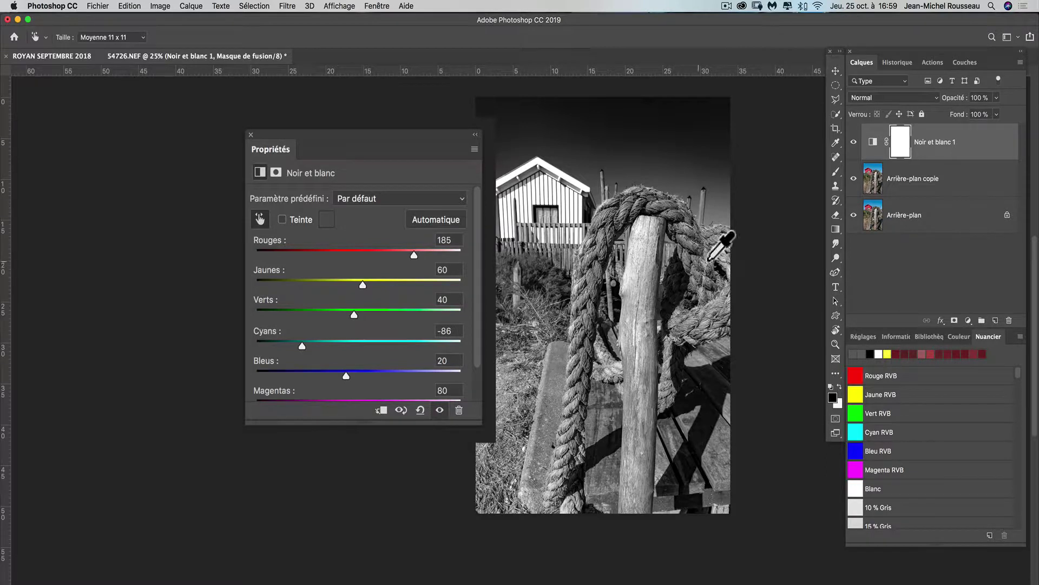
click(853, 214)
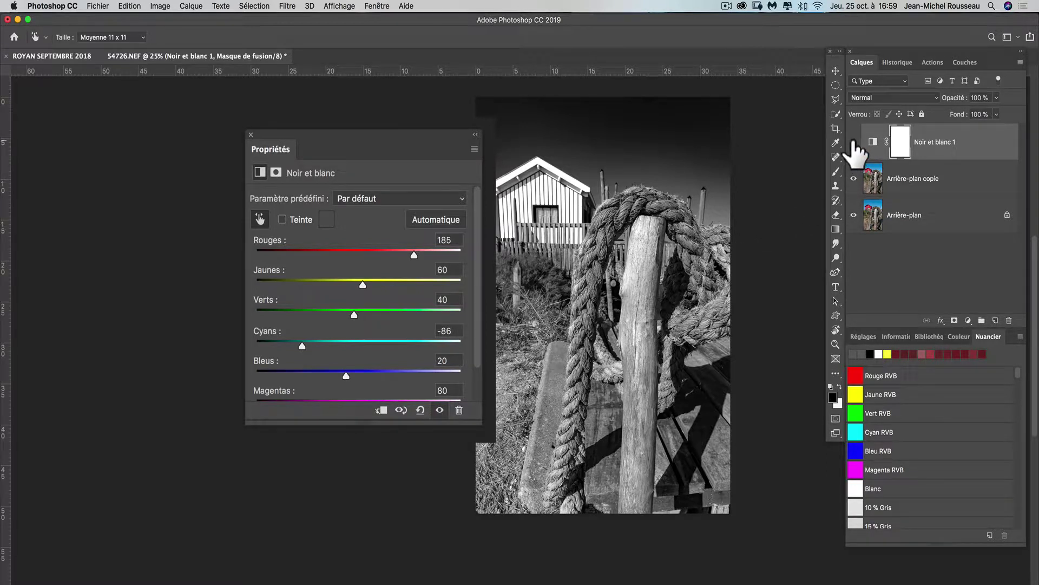
click(853, 142)
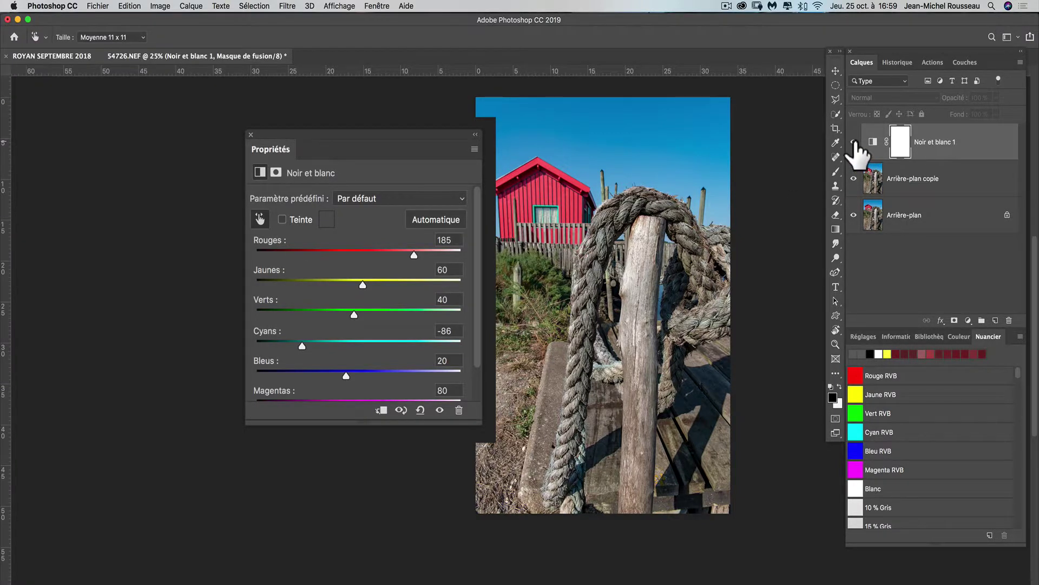
click(853, 142)
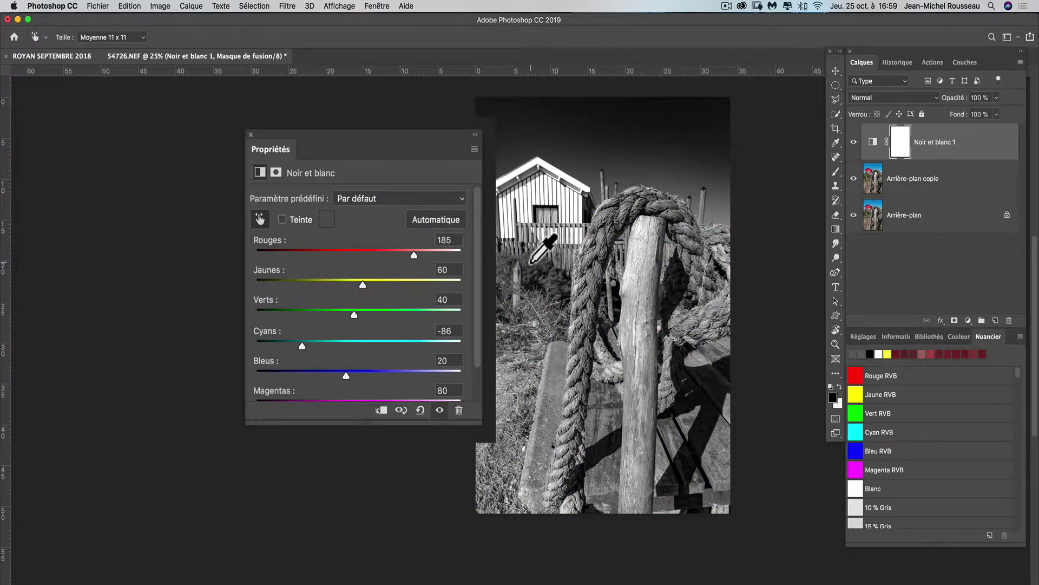
Lighten the vegetation below the cabin directly in the image, bringing Jaunes to 90, and turn off the on-image adjustment tool.
click(534, 262)
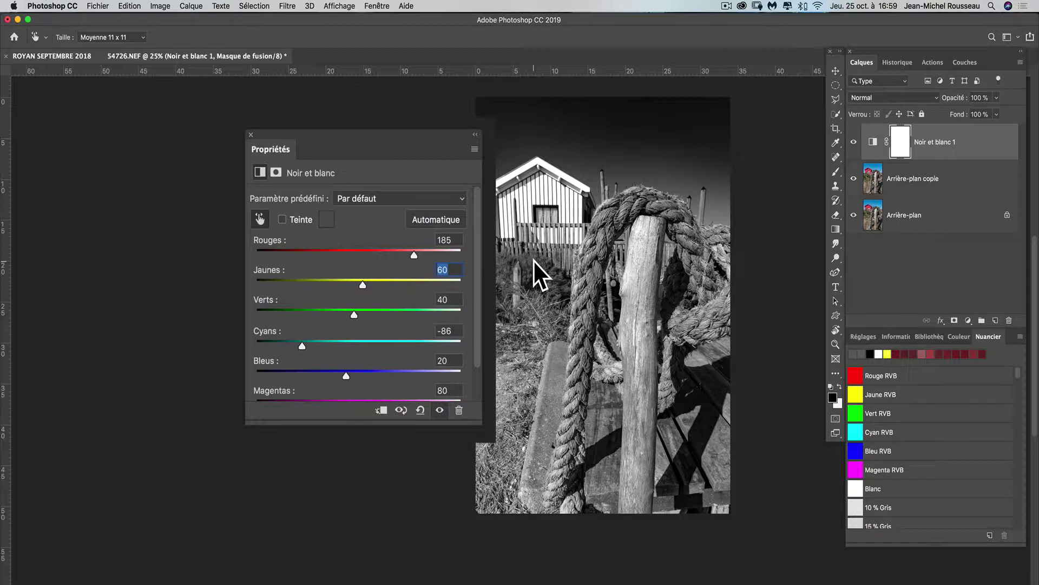
mouse_move(534, 261)
mouse_down()
mouse_move(557, 262)
mouse_move(501, 264)
mouse_move(538, 261)
mouse_up()
mouse_move(547, 263)
mouse_down()
mouse_move(594, 263)
mouse_move(549, 264)
mouse_up()
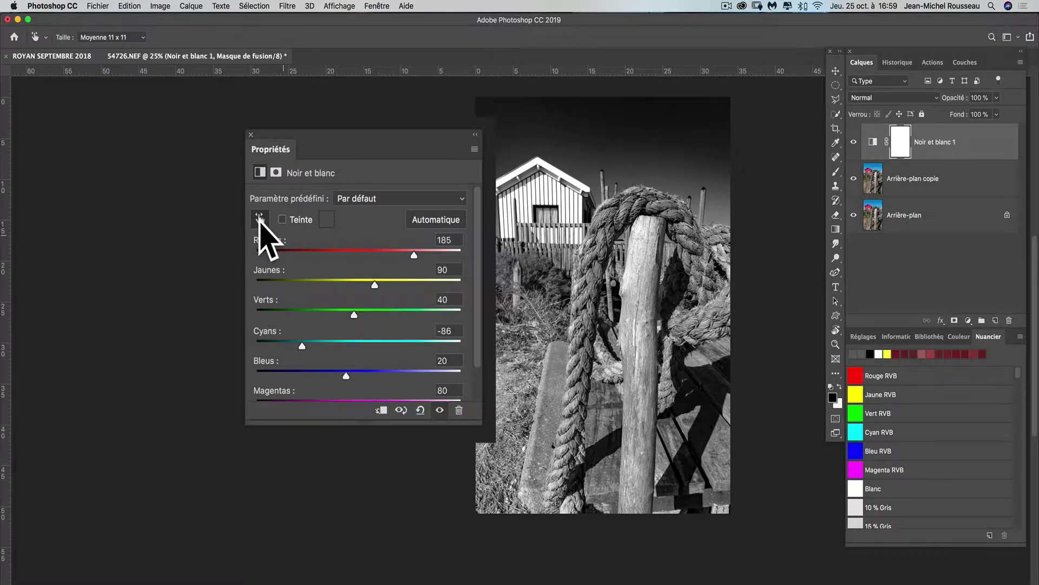
click(260, 218)
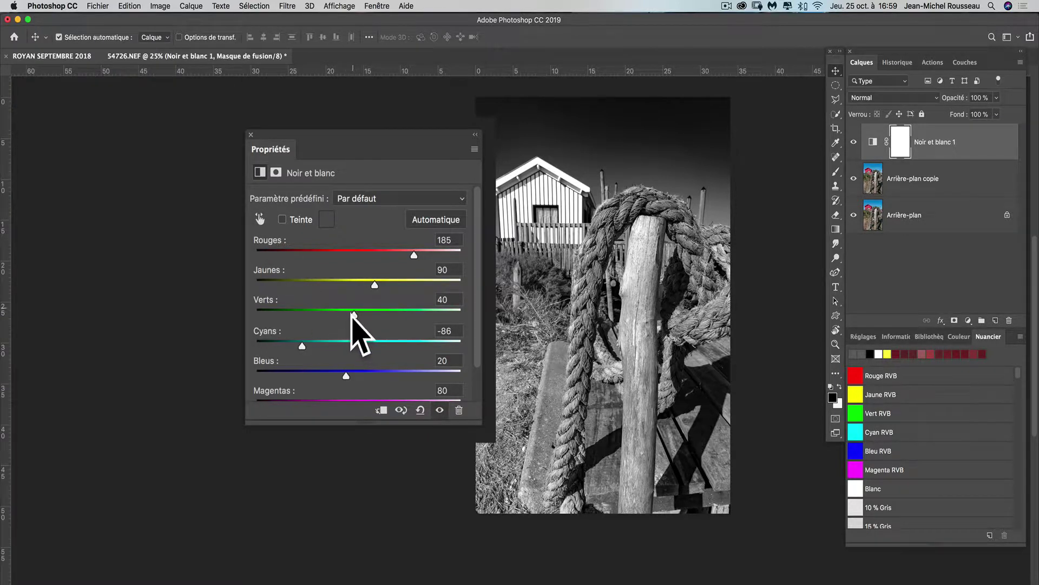
Set Verts to 125, Cyans to -101 and Bleus to -56 in the Noir et blanc adjustment.
drag(353, 315, 389, 315)
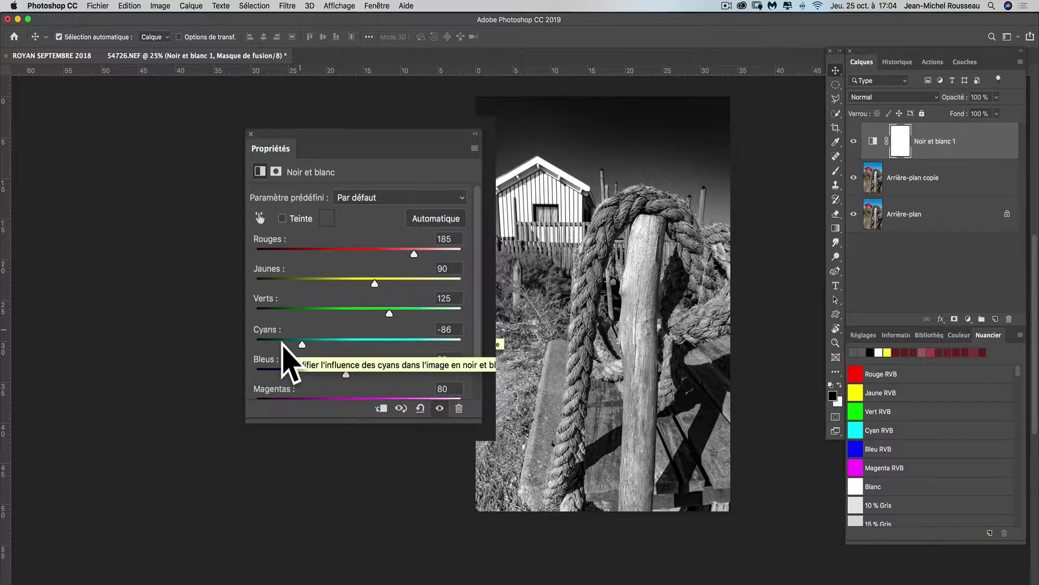
drag(302, 345, 295, 342)
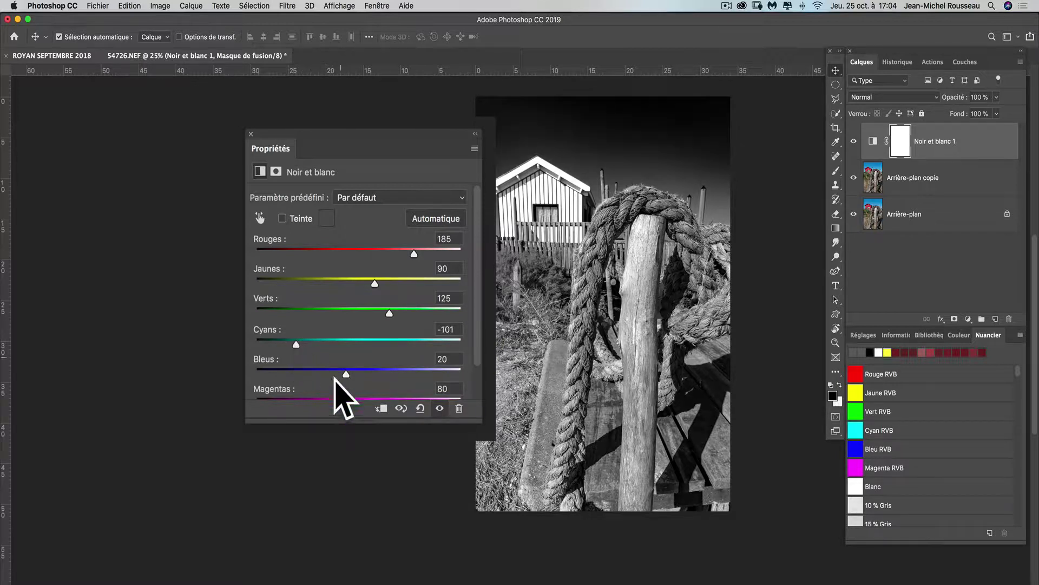
drag(344, 373, 315, 373)
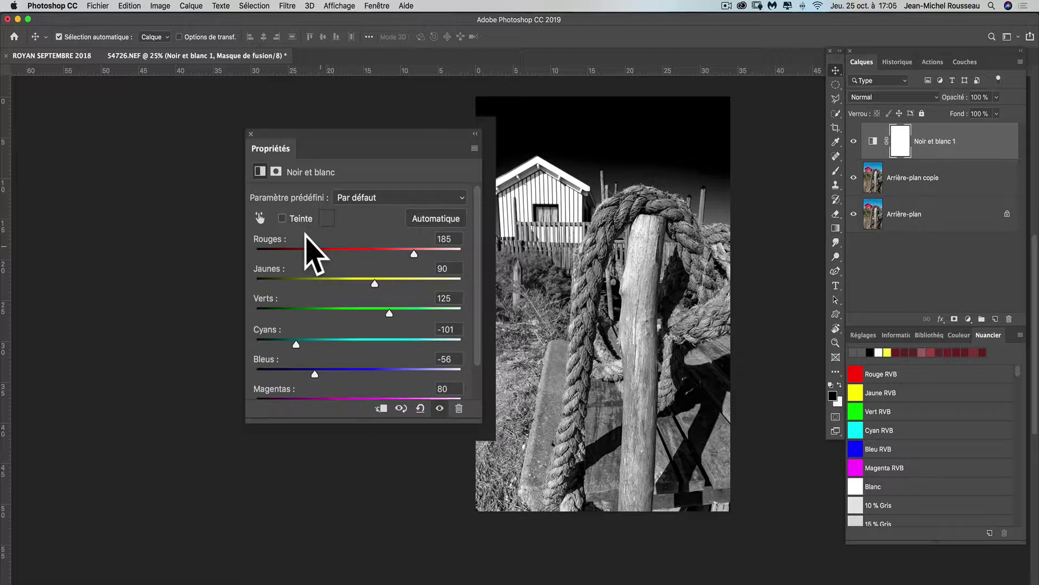
Try the Teinte option on the Noir et blanc adjustment and switch it back off.
click(282, 219)
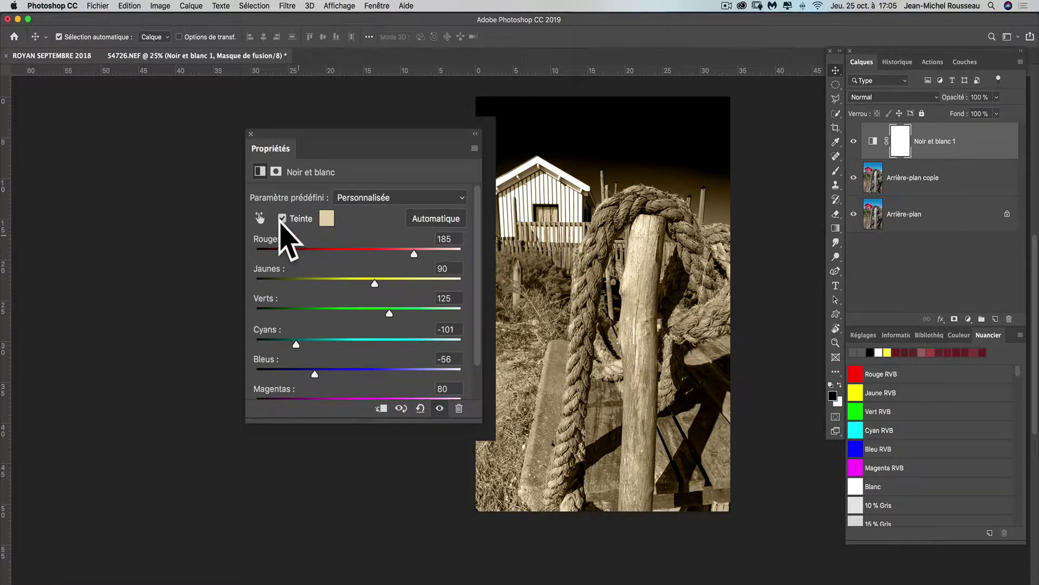
click(282, 218)
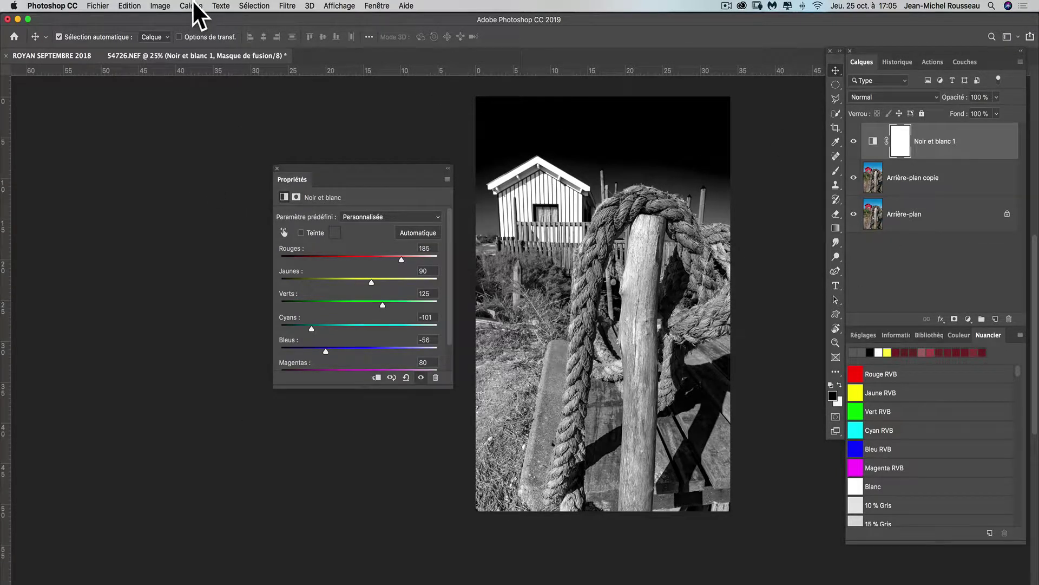
Review the image mode and adjustment commands for the adjustment layer, then again with the Arrière-plan copie layer selected.
click(161, 4)
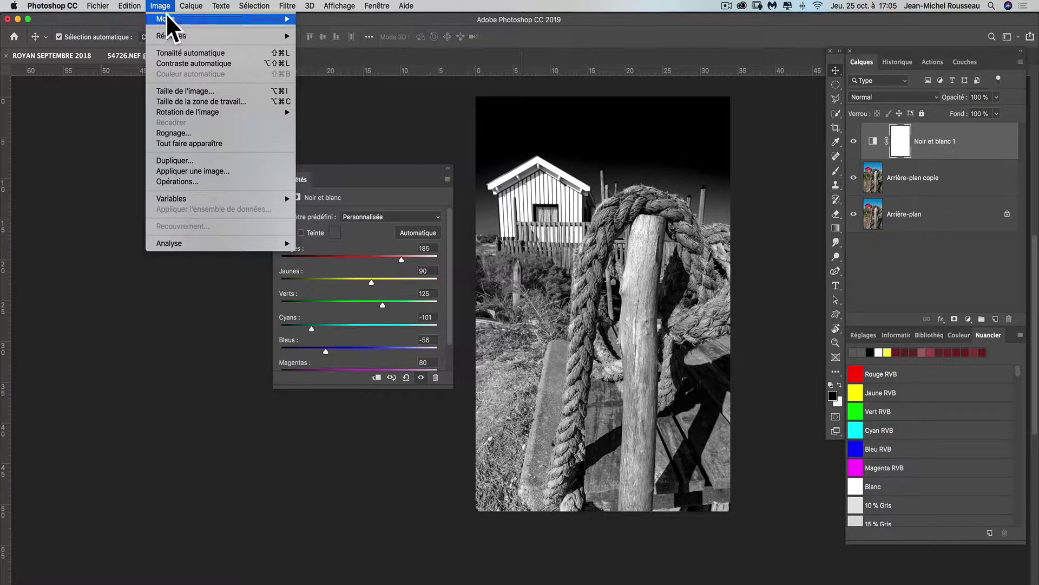
mouse_move(170, 21)
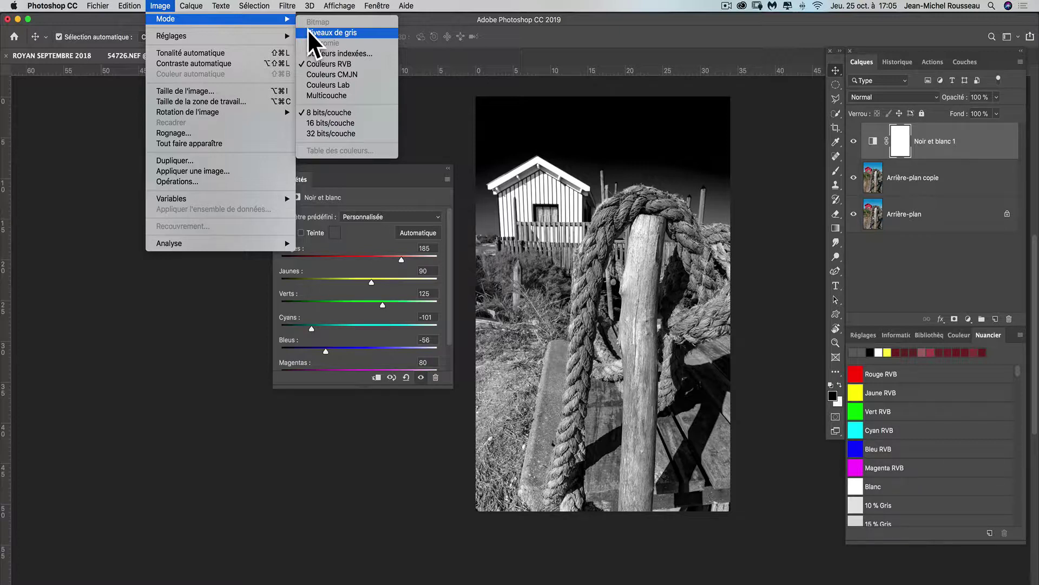
mouse_move(288, 35)
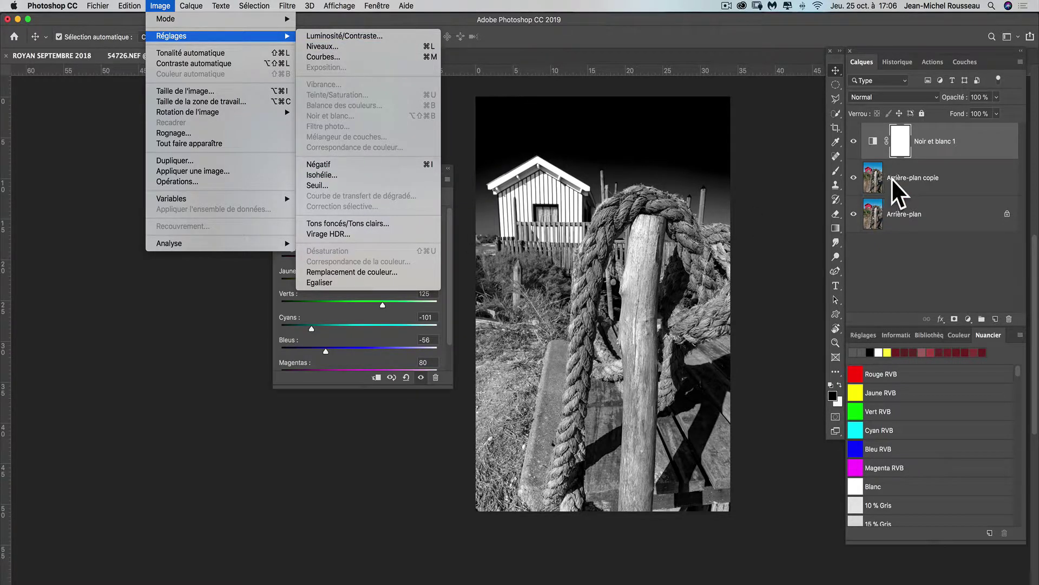
click(907, 183)
click(908, 182)
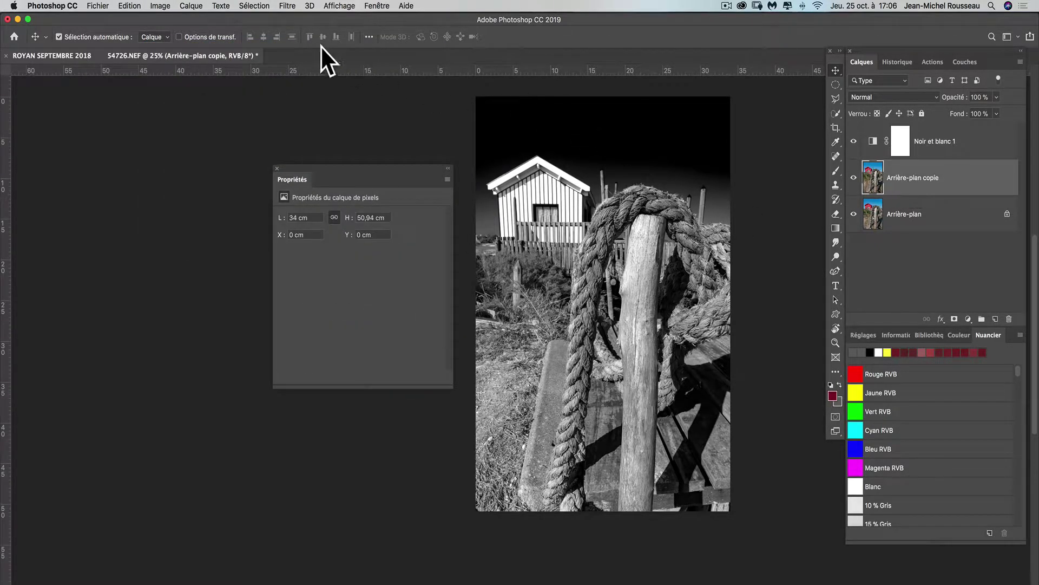
click(165, 4)
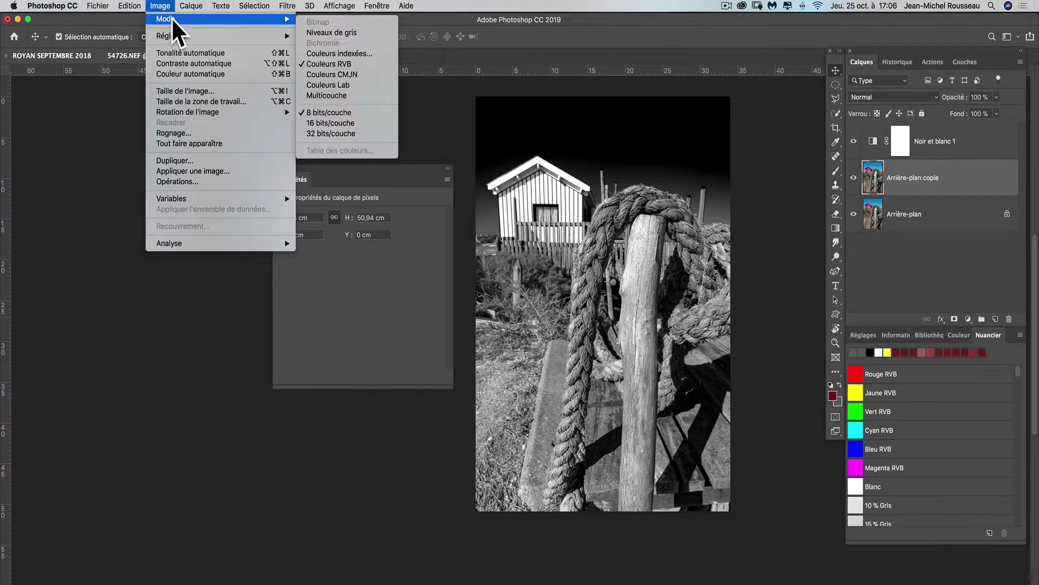
mouse_move(175, 34)
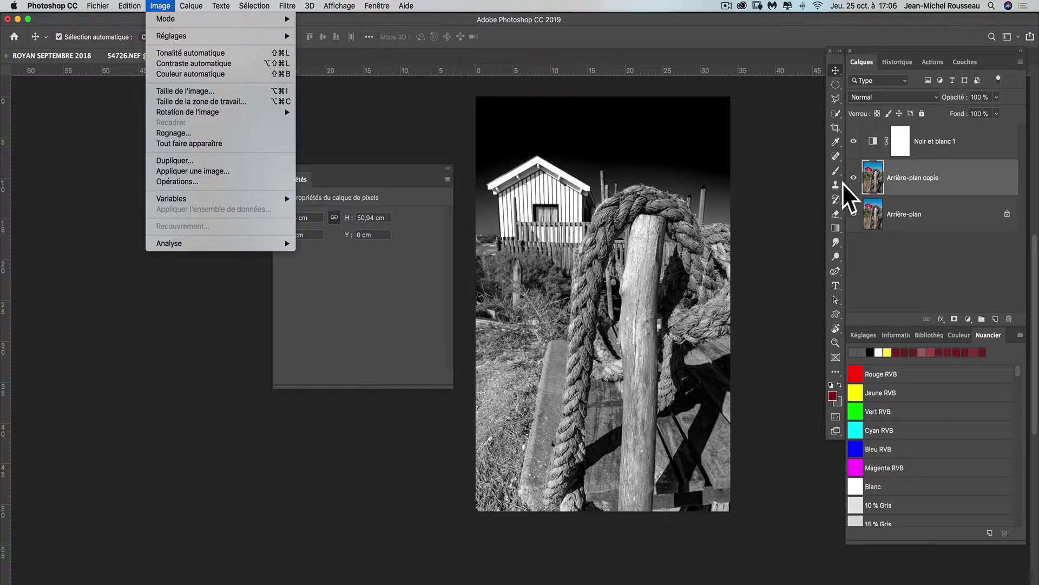
click(919, 284)
Add a Mélangeur de couches adjustment layer directly above Arrière-plan copie.
click(968, 319)
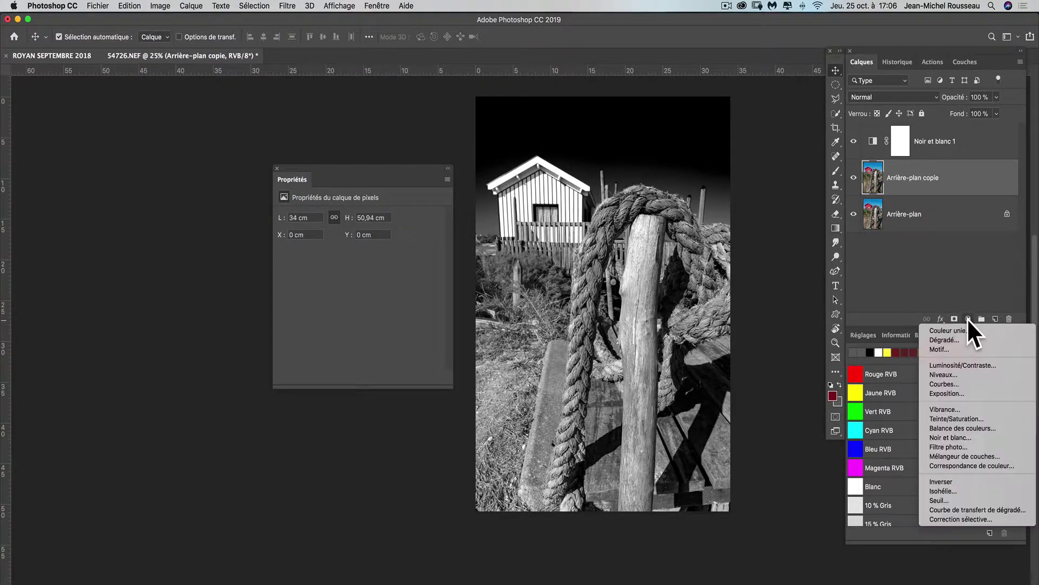
click(980, 454)
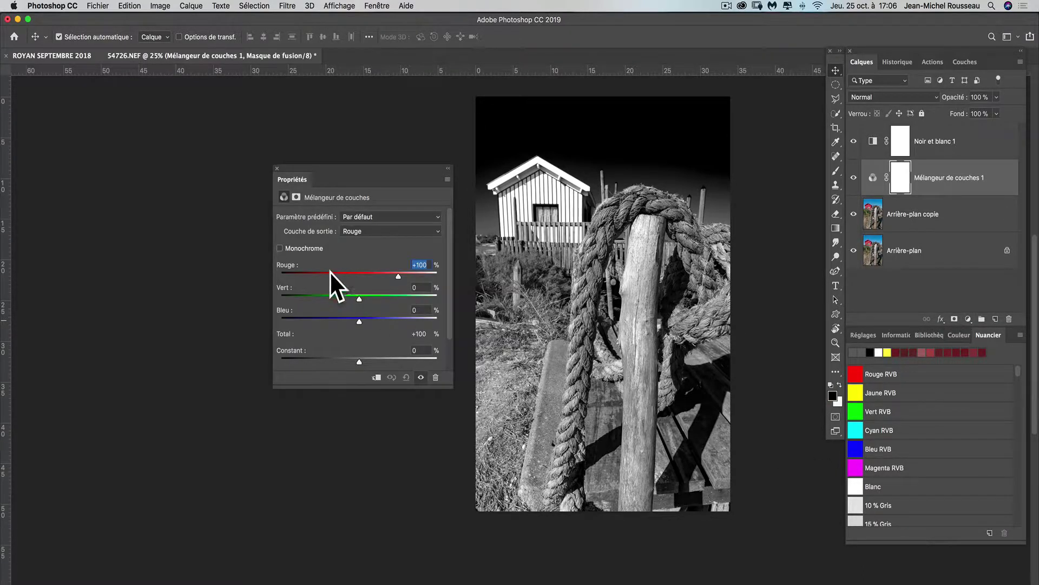
Set the Mélangeur de couches adjustment to Monochrome with Rouge +32, Vert +52, Bleu +11 and Constant +6.
click(280, 248)
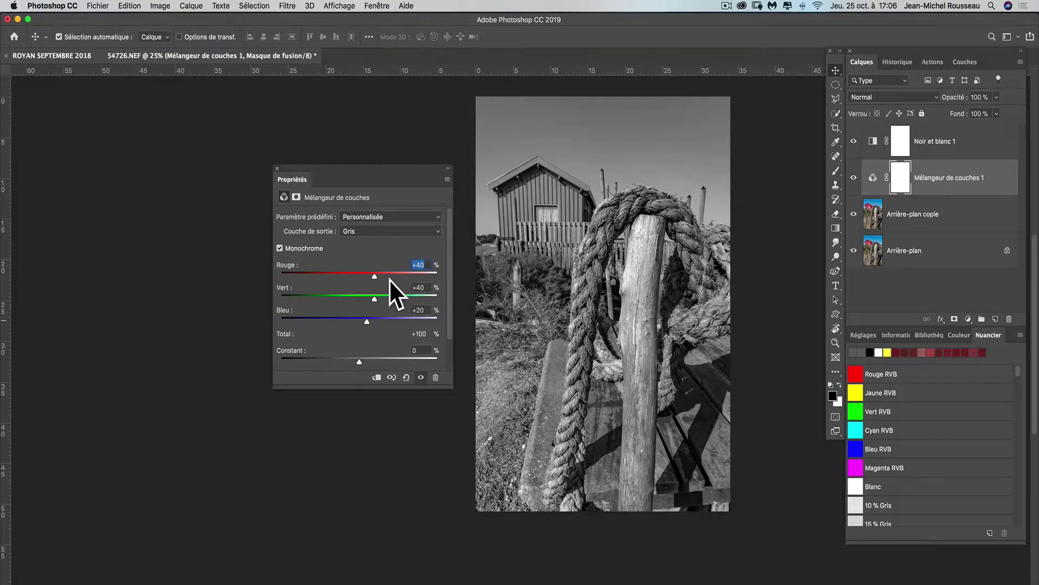
drag(374, 276, 378, 296)
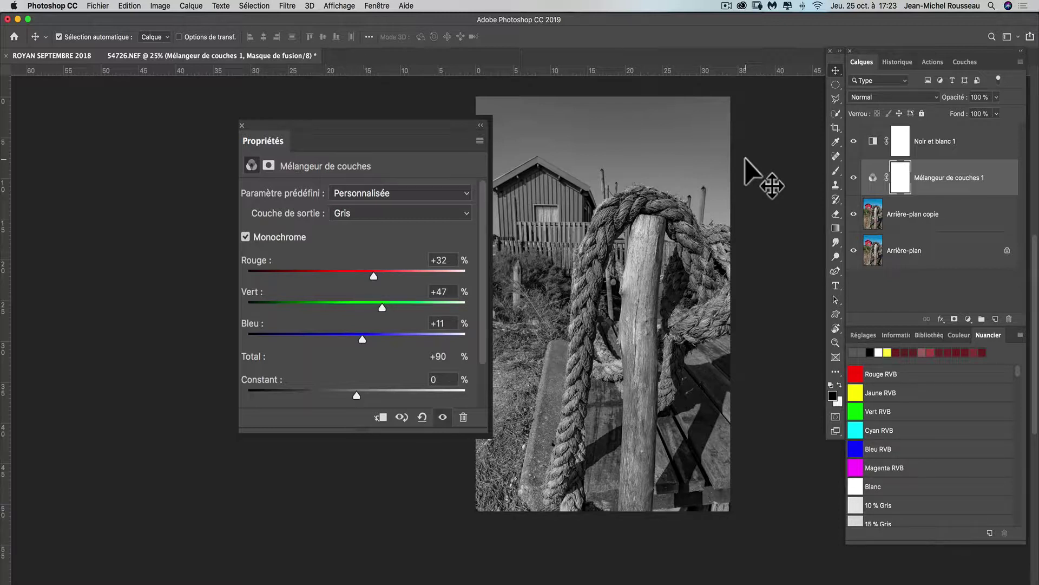
click(382, 307)
mouse_move(382, 306)
mouse_down()
mouse_move(374, 306)
mouse_move(398, 306)
mouse_move(385, 307)
mouse_up()
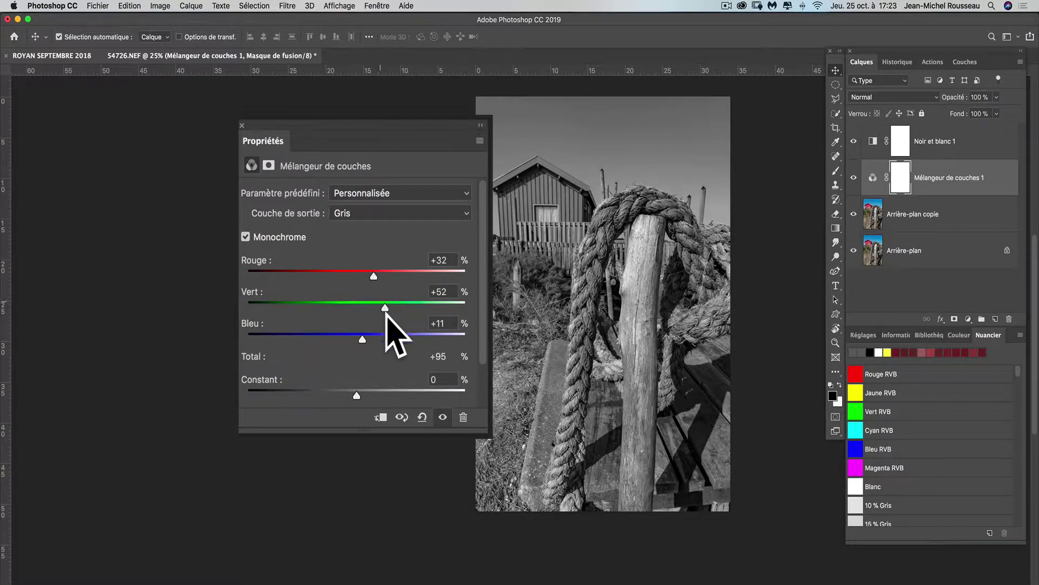
mouse_move(356, 395)
mouse_down()
mouse_move(385, 395)
mouse_move(339, 396)
mouse_move(374, 396)
mouse_move(359, 396)
mouse_up()
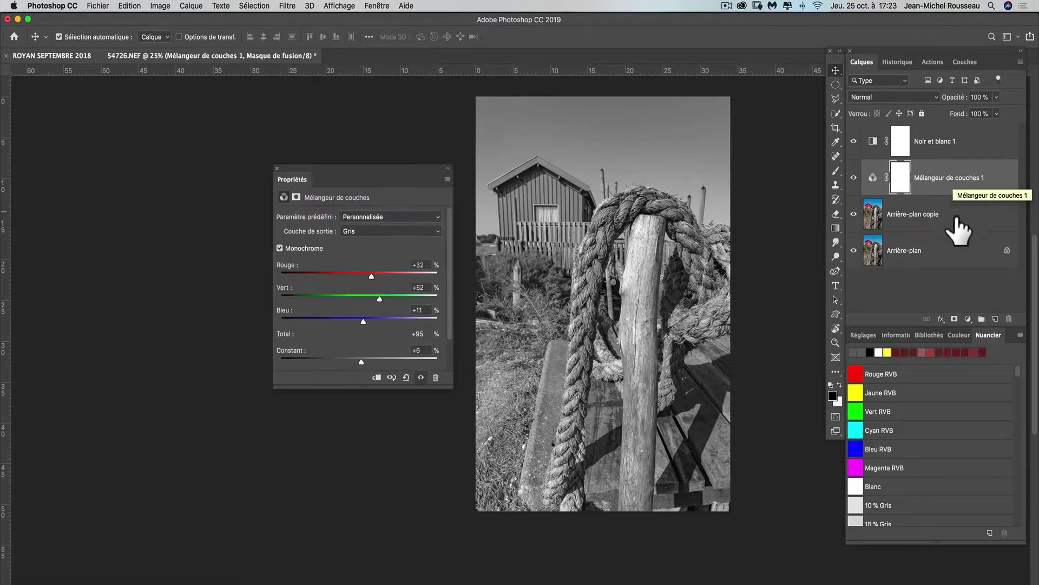
Delete the Mélangeur de couches 1 adjustment layer.
click(967, 318)
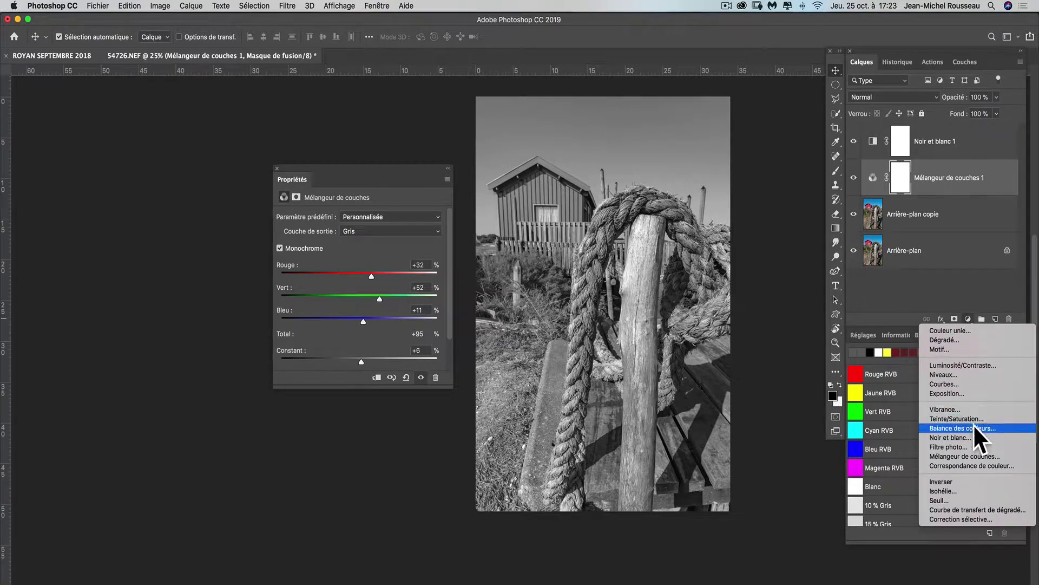
click(950, 279)
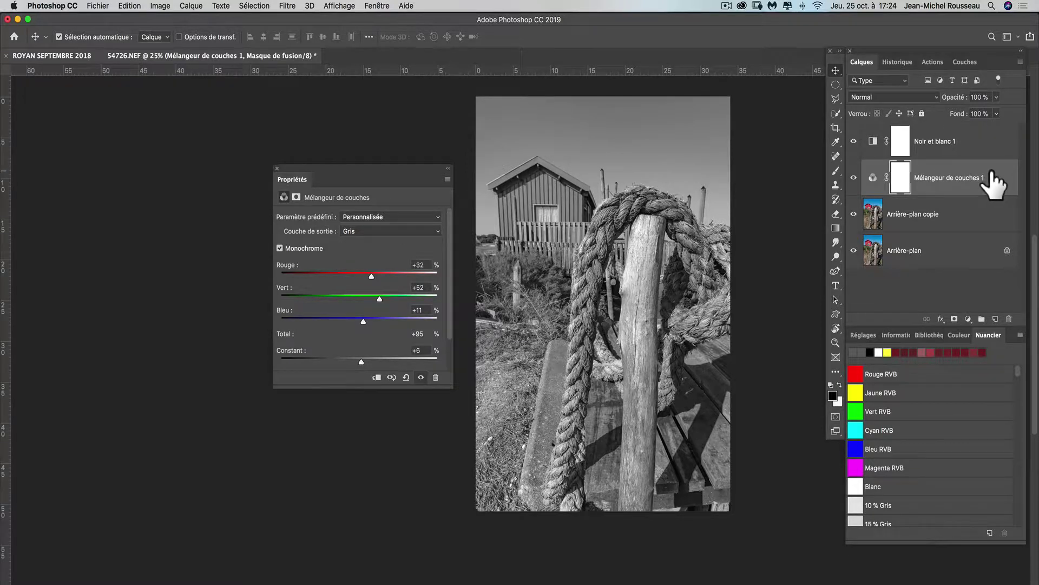
drag(993, 181, 1010, 319)
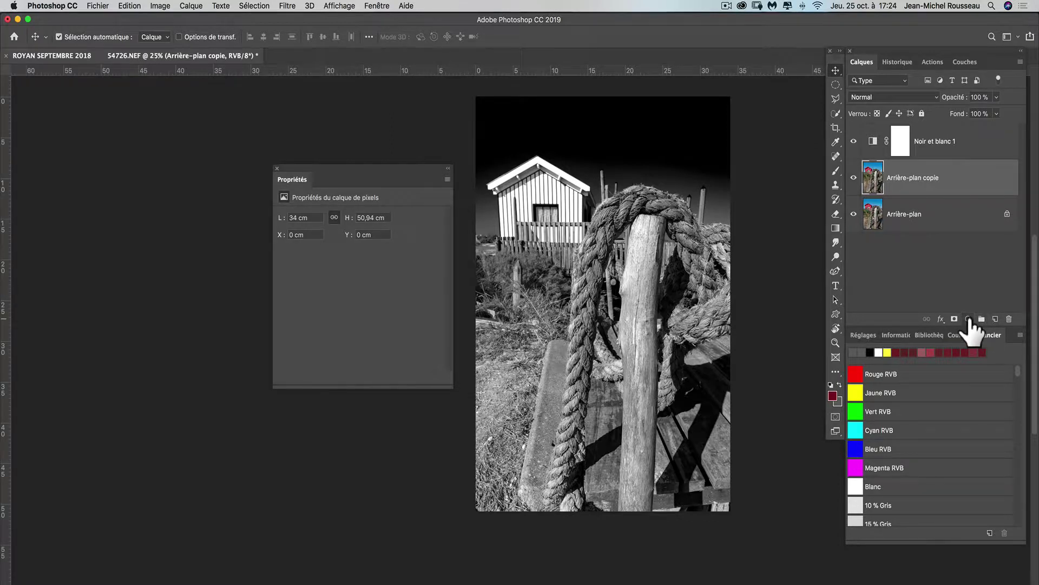
Add an Exposition adjustment layer above Arrière-plan copie with Exposition +0,15 and Correction gamma 0,76.
click(969, 319)
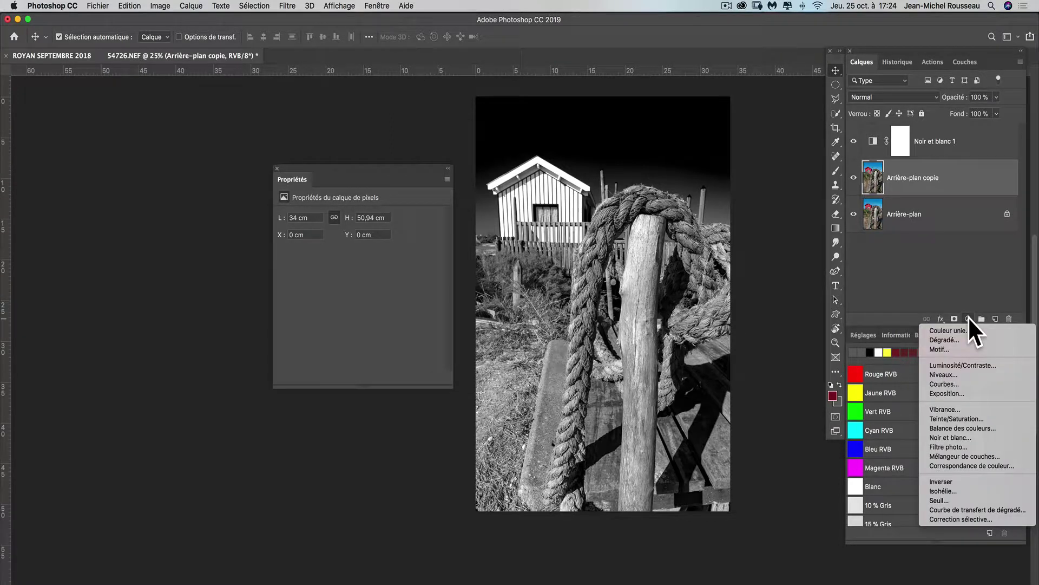
click(993, 393)
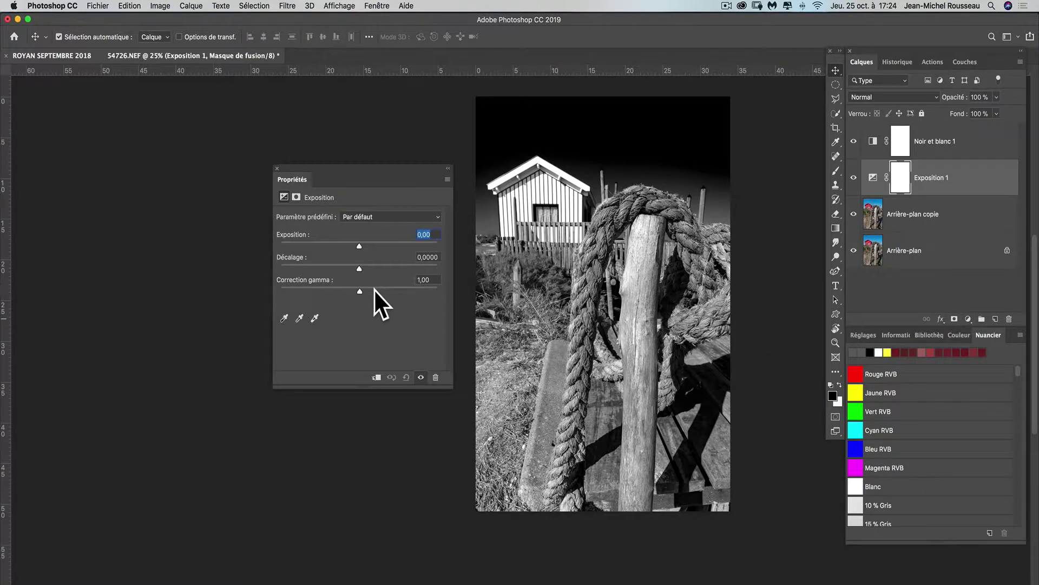
click(373, 287)
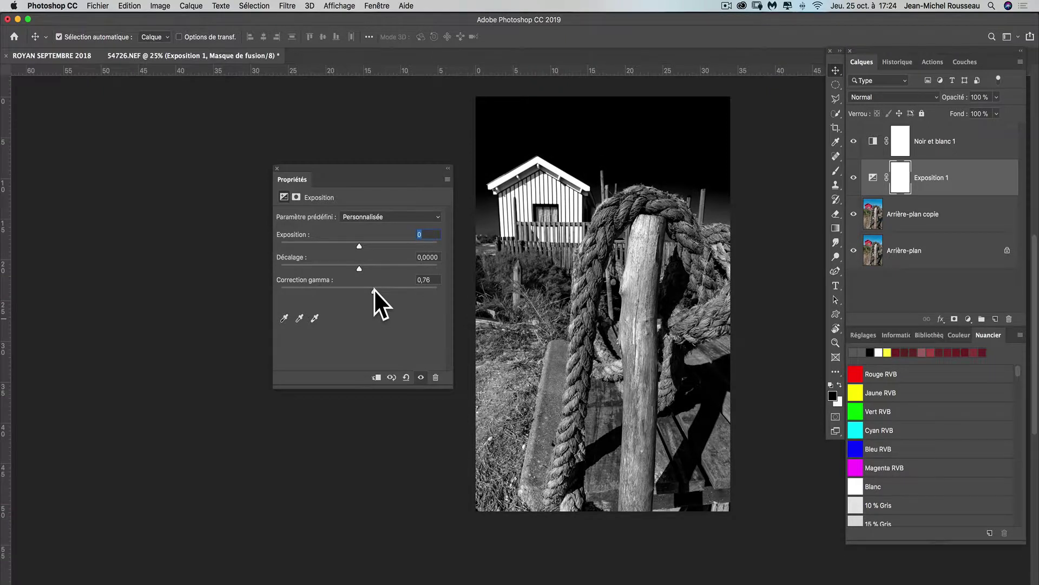
click(361, 245)
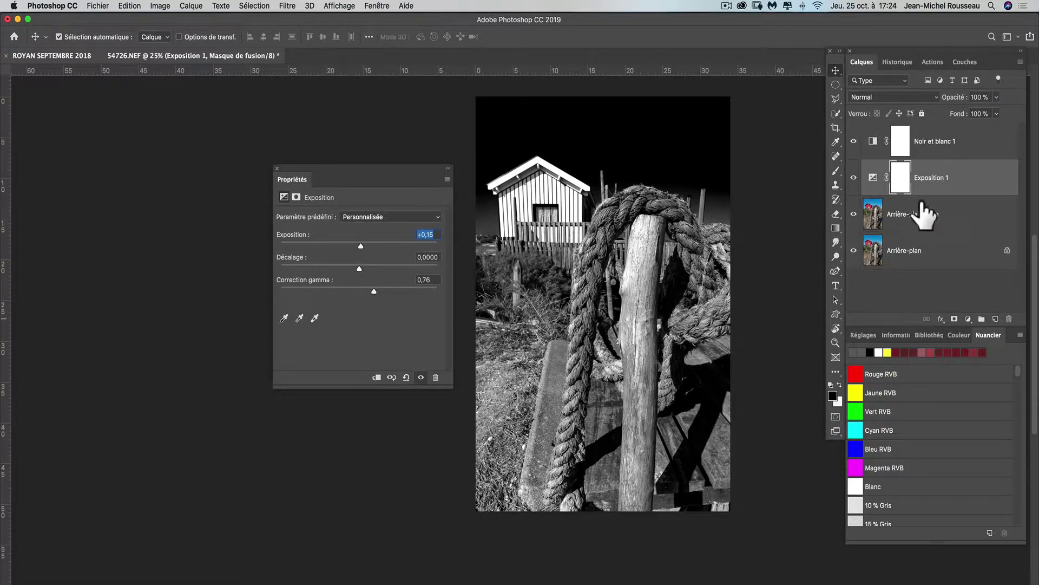
Select the Noir et blanc 1 layer and load the composite RVB channel as a luminosity selection.
click(935, 151)
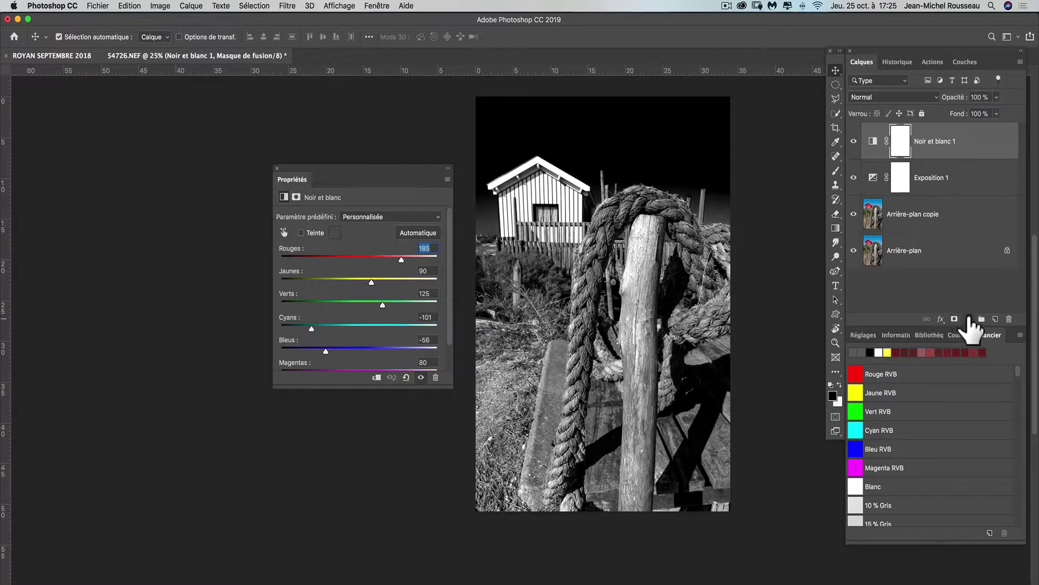
click(968, 319)
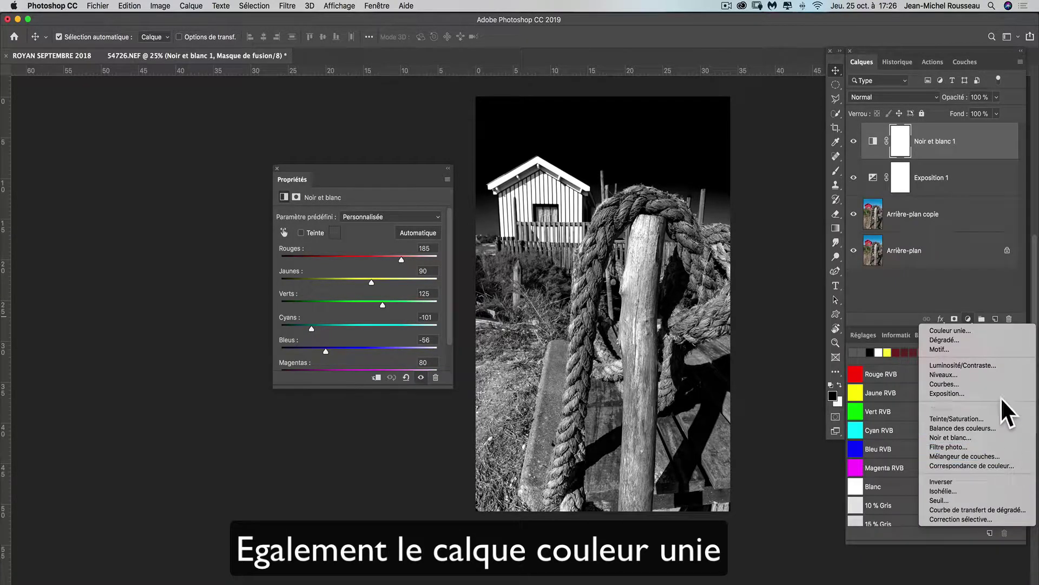
click(970, 63)
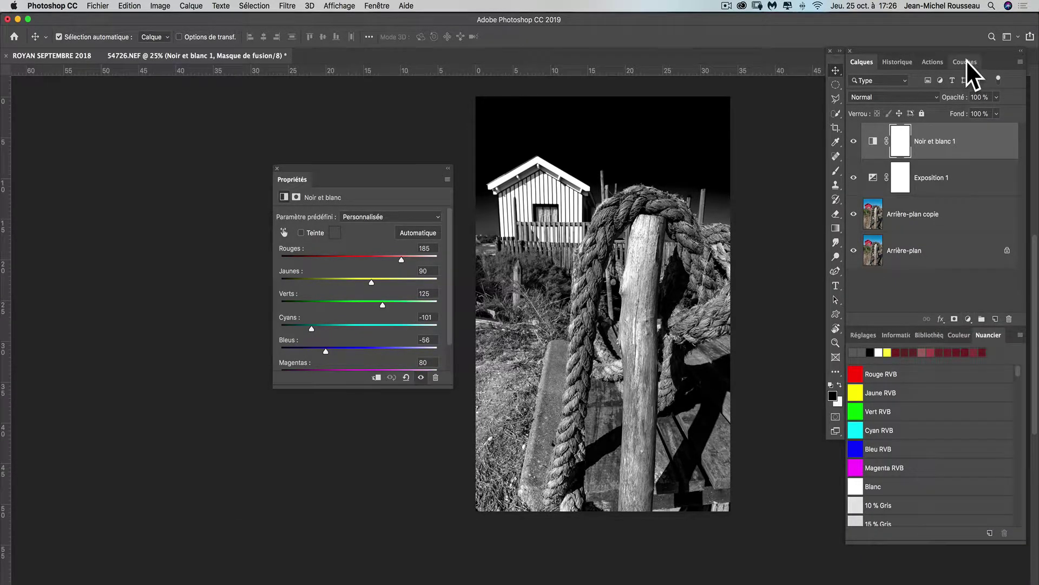
click(967, 62)
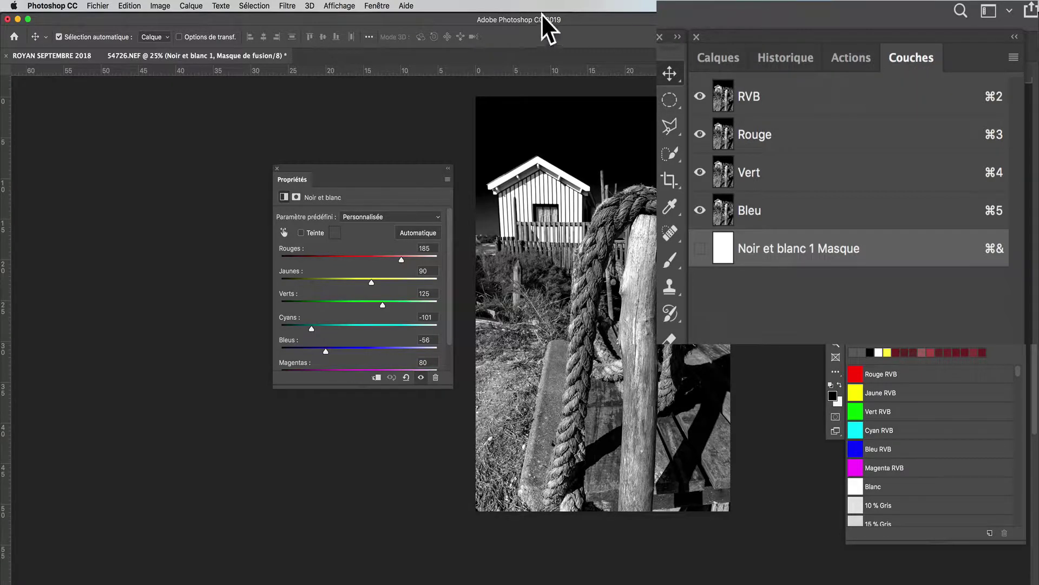
click(376, 6)
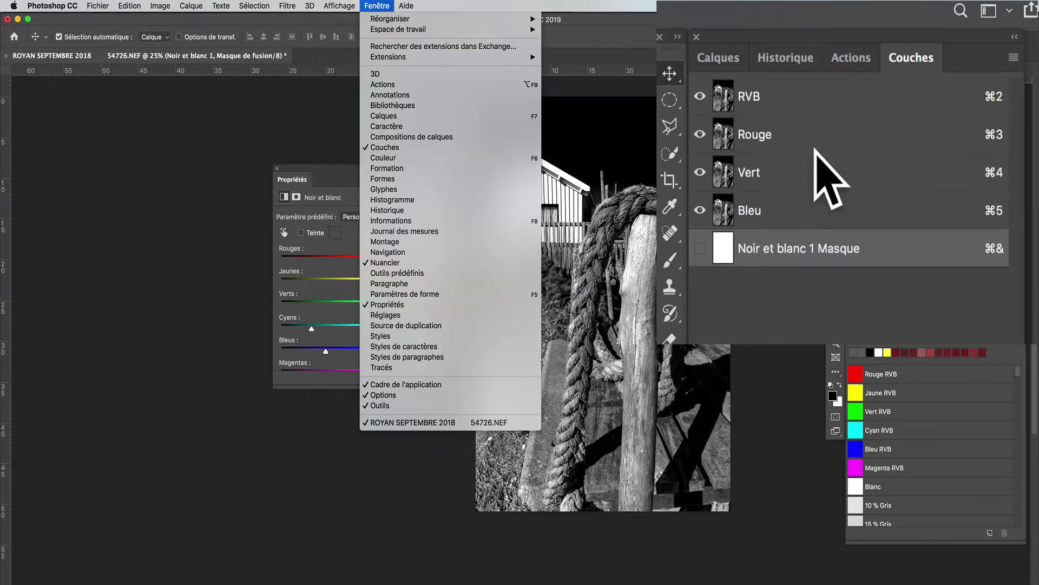
click(811, 105)
click(812, 103)
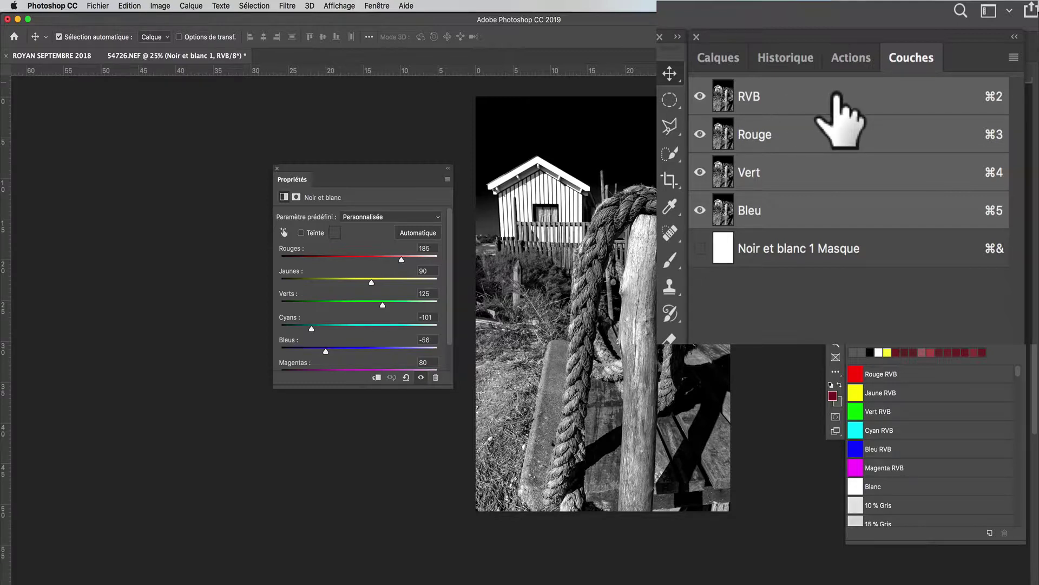
key(super)
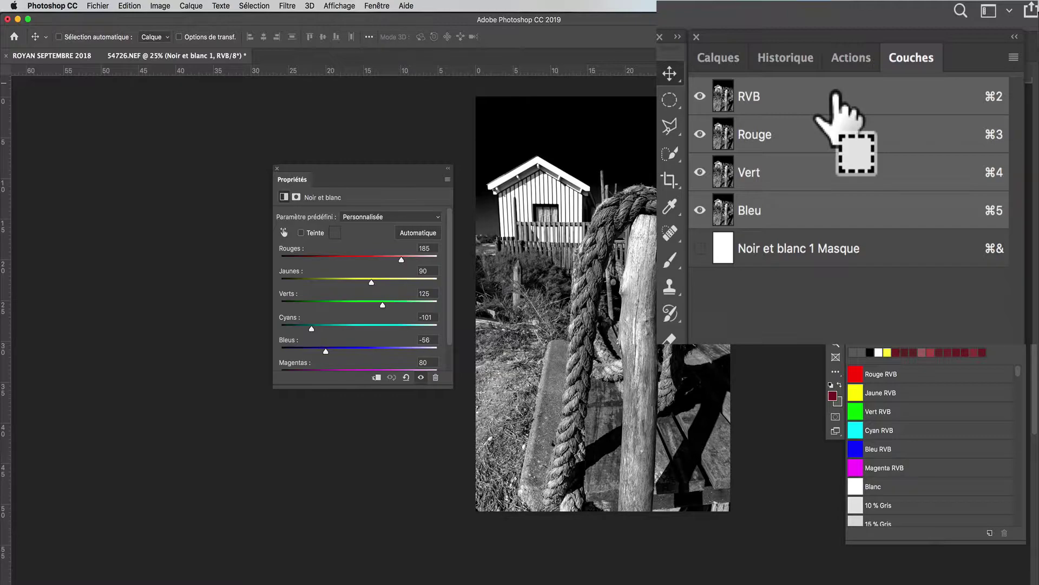
super+click(835, 95)
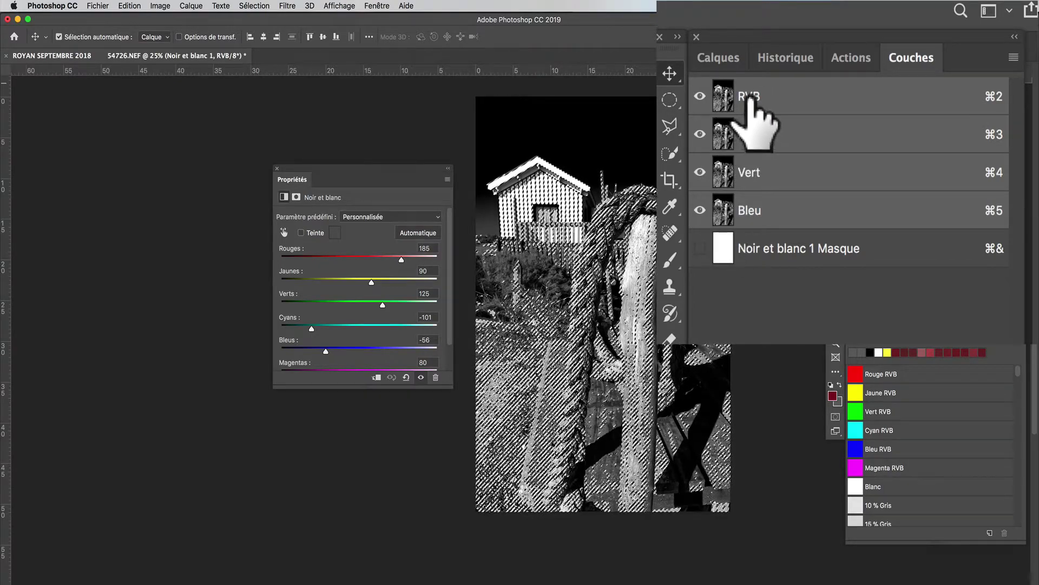
Add a Teinte/Saturation adjustment layer above Noir et blanc 1, masked by the luminosity selection.
click(865, 62)
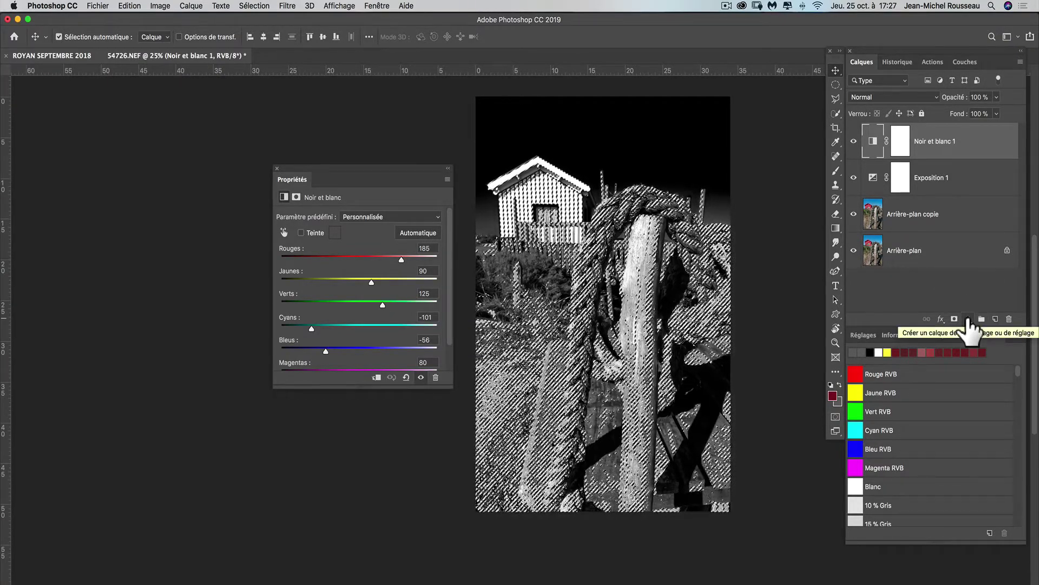
click(967, 319)
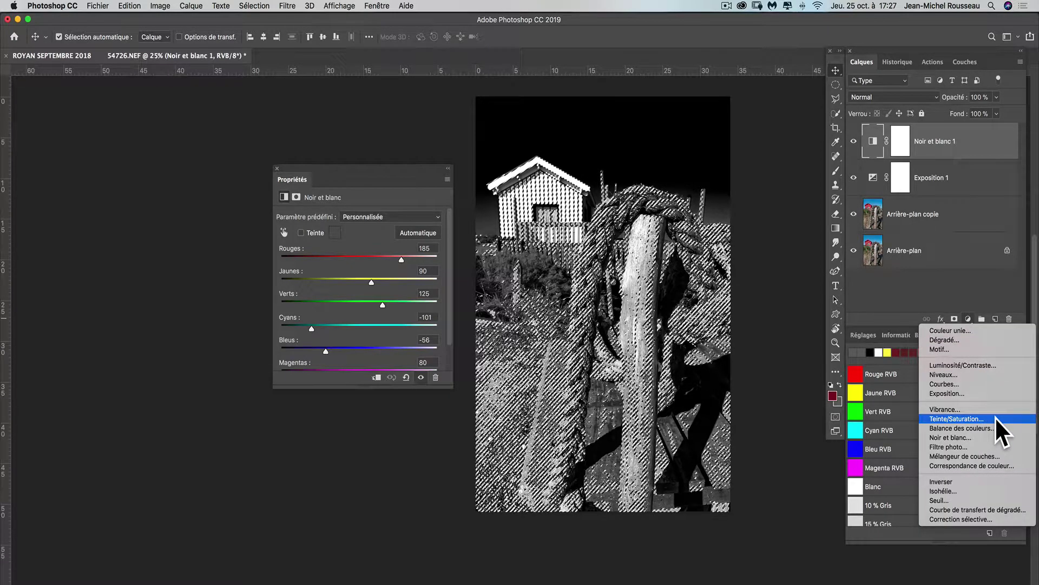
click(957, 419)
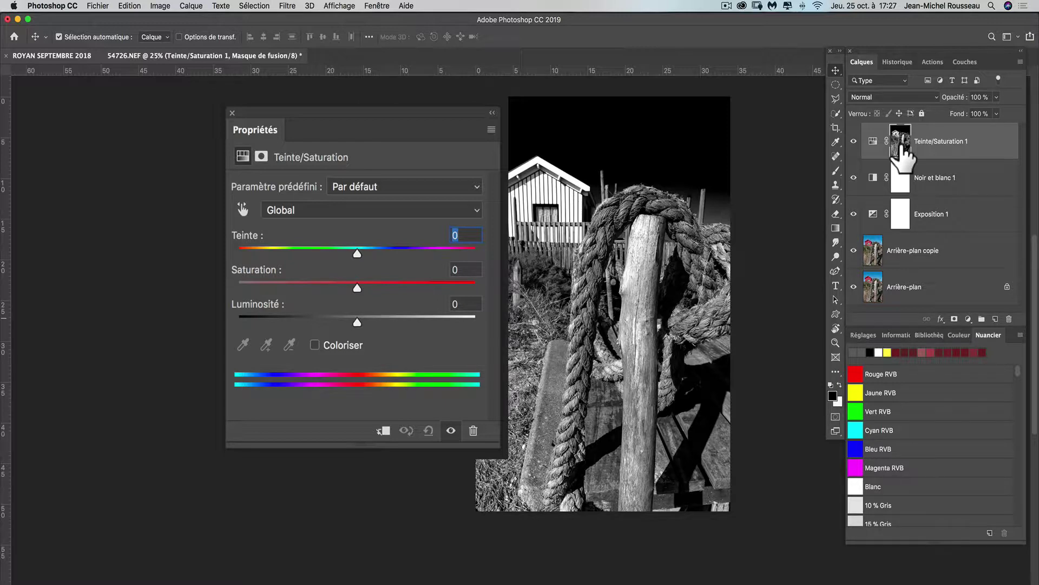
Compare the Teinte/Saturation 1 layer's mask with the Arrière-plan copie layer and examine its mask properties, adjustment settings and presets.
click(898, 144)
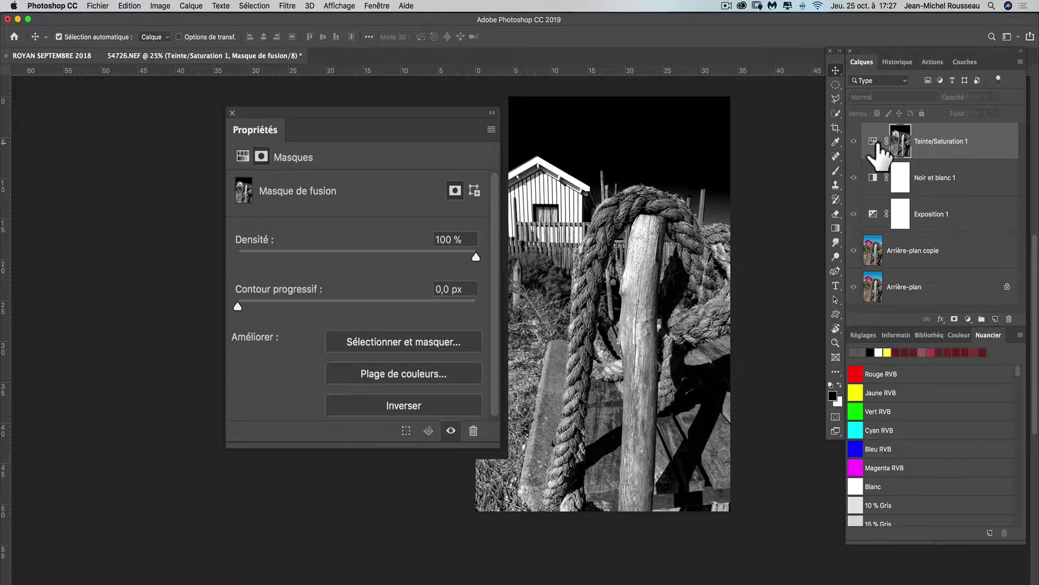
click(868, 245)
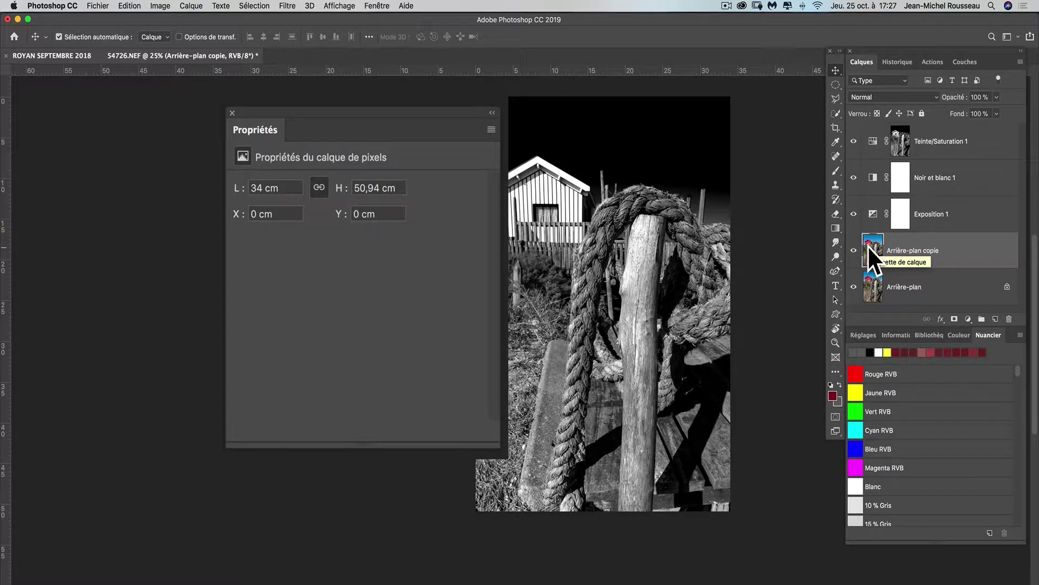
click(902, 143)
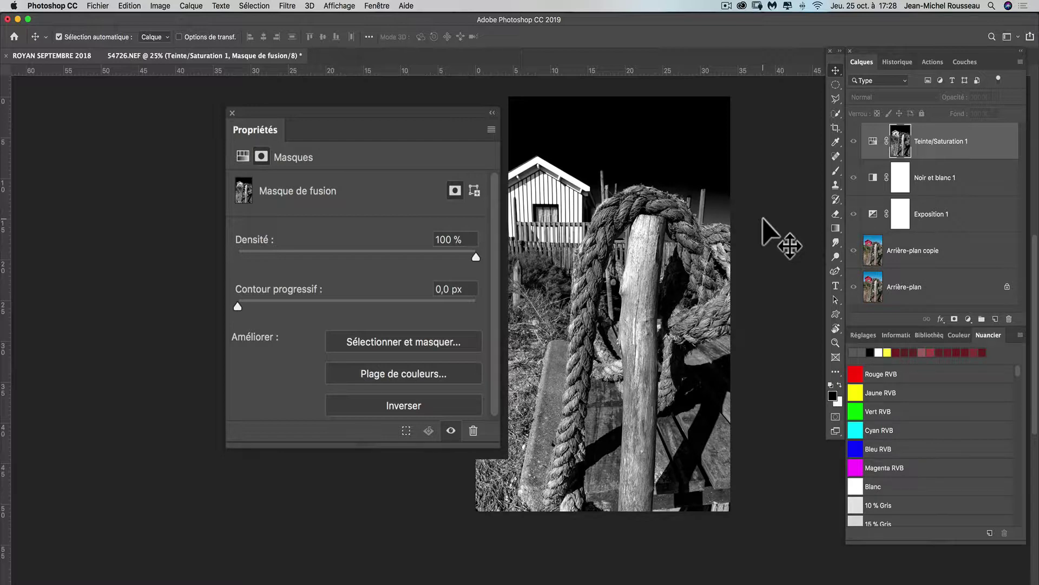
click(877, 138)
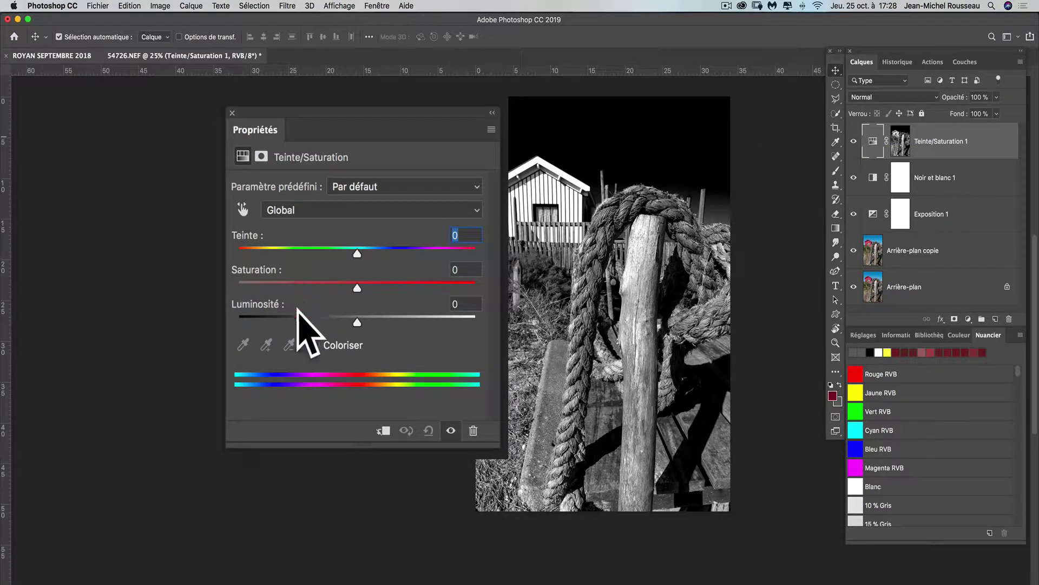
click(258, 158)
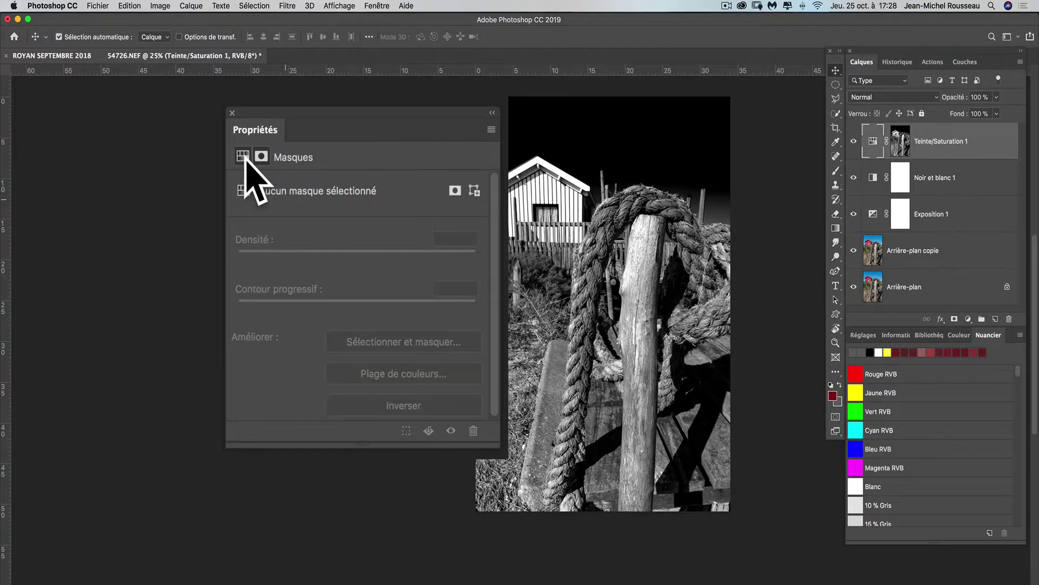
click(243, 157)
click(383, 187)
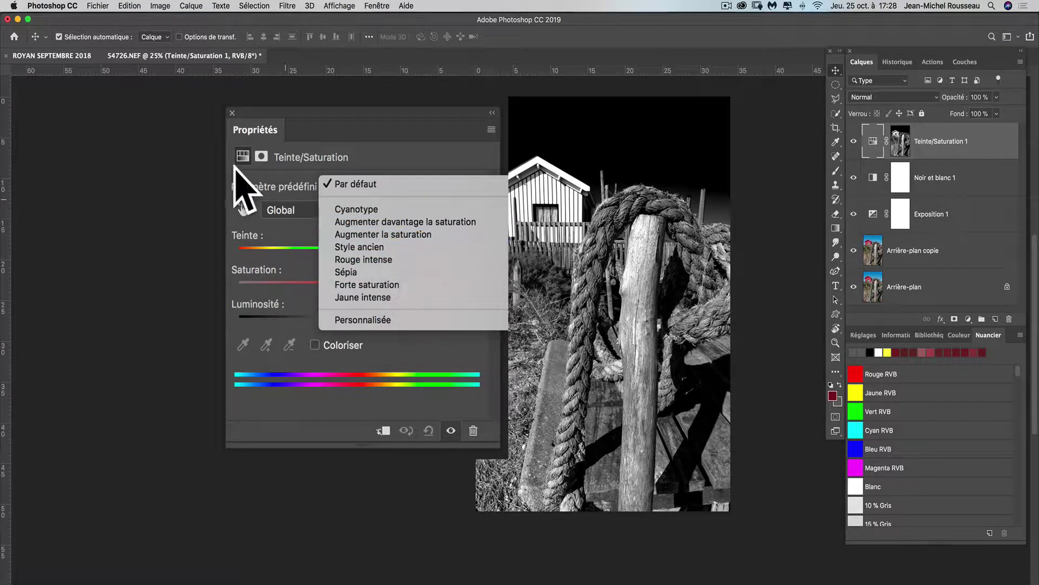
click(231, 214)
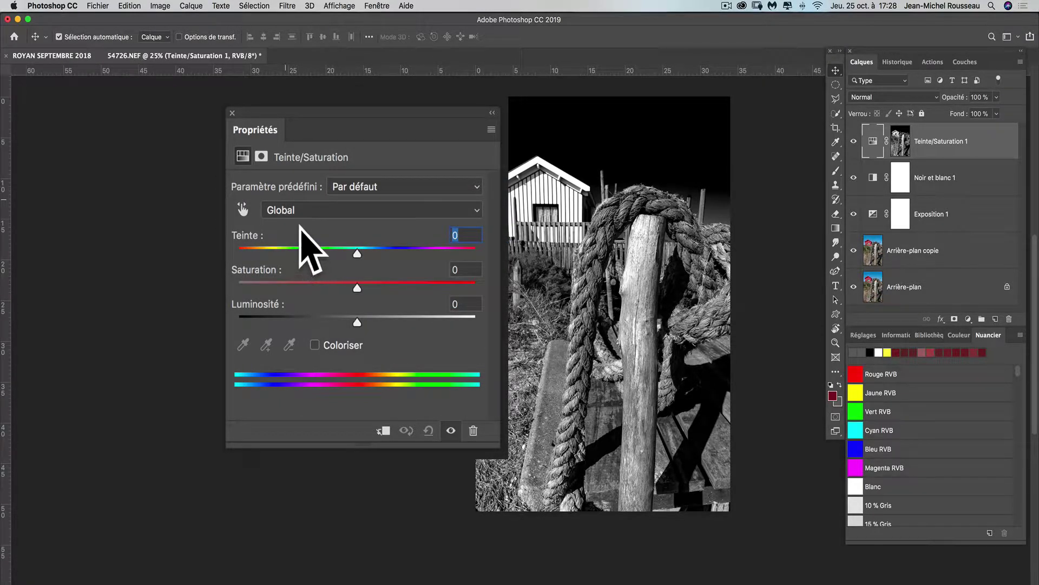
Try the on-image adjustment tool of Teinte/Saturation on the black sky, return the colour range to Global and review the available ranges.
click(244, 212)
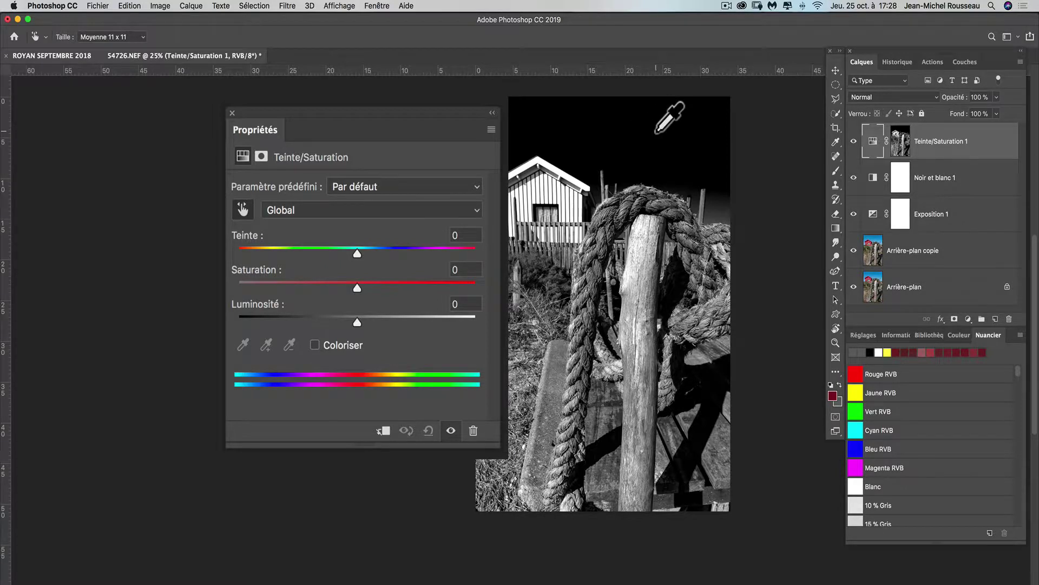
mouse_move(641, 129)
mouse_down()
mouse_move(627, 132)
mouse_move(680, 131)
mouse_move(656, 132)
mouse_up()
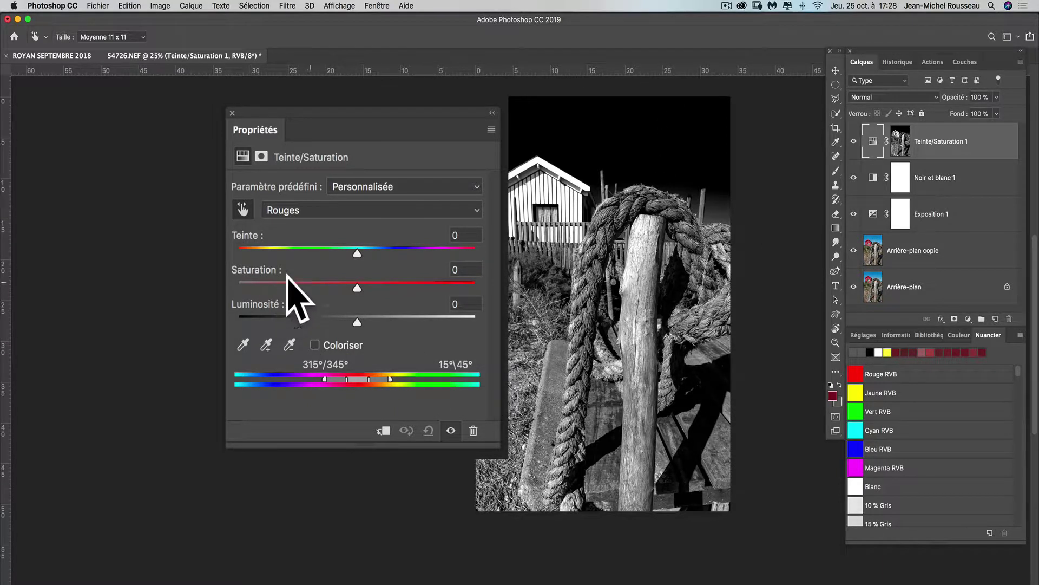
click(325, 209)
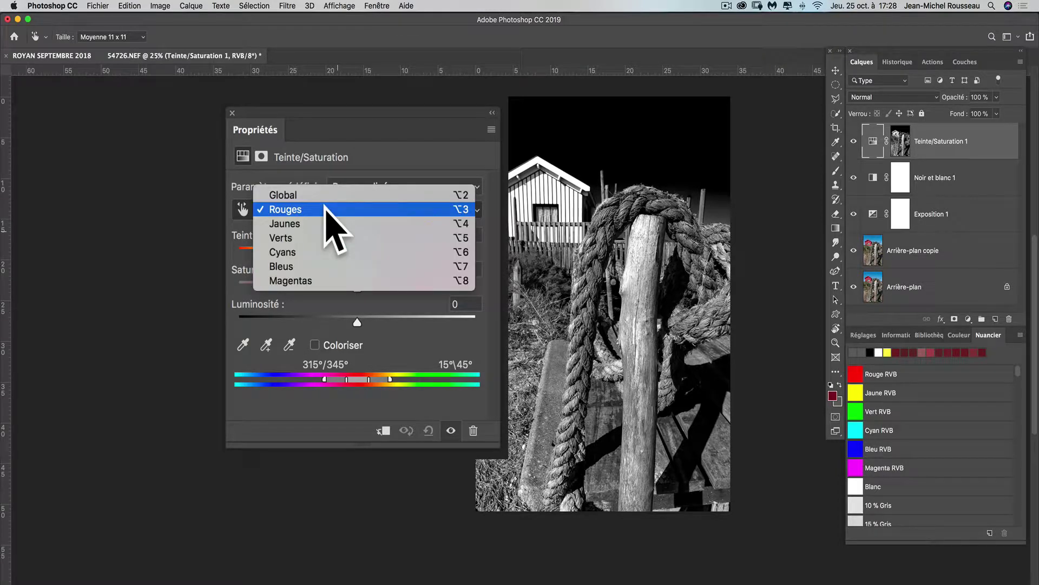
click(331, 196)
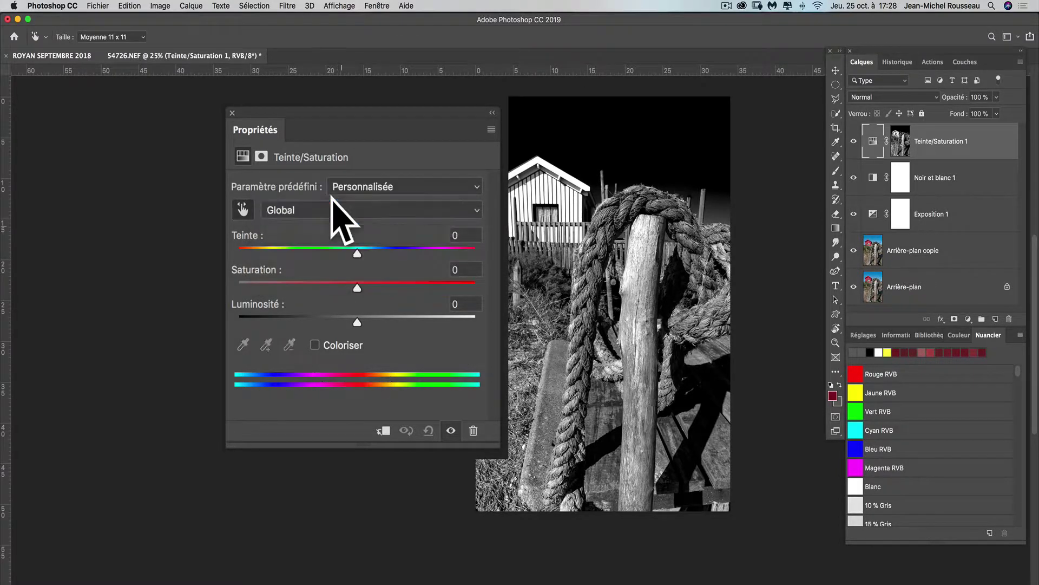
click(332, 211)
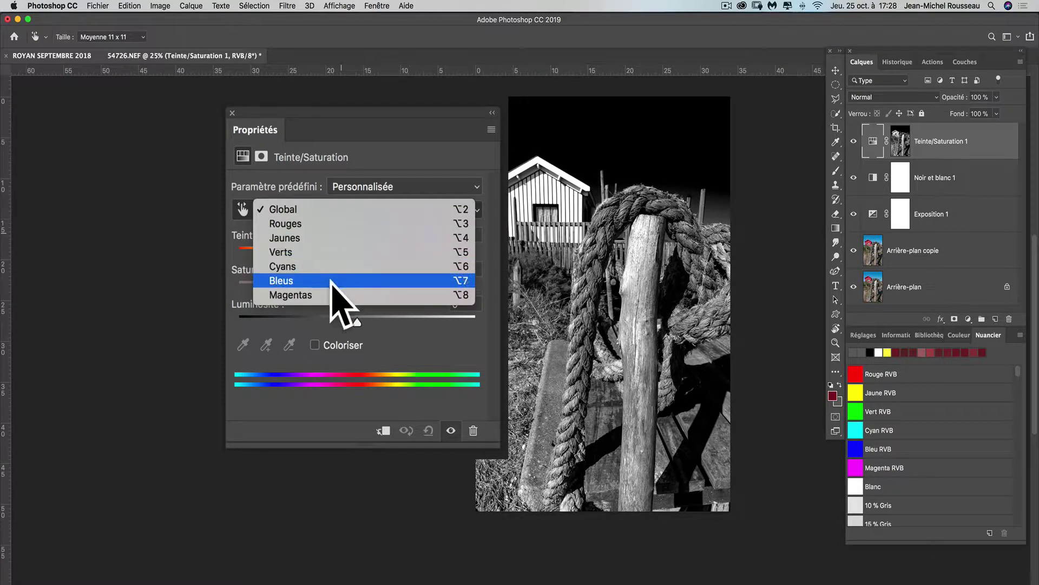
click(340, 210)
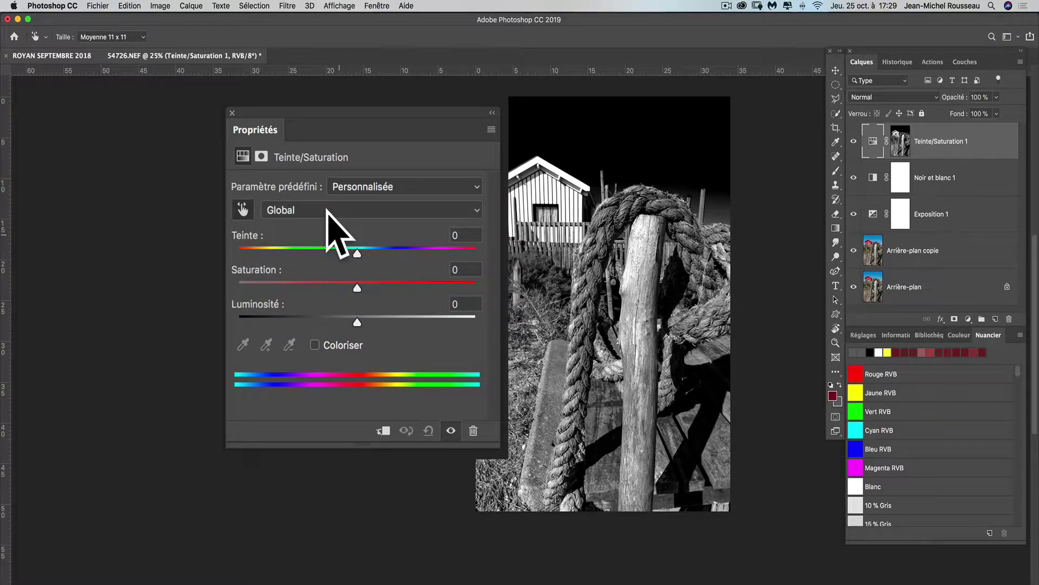
Colorize the image in the Teinte/Saturation 1 layer with Teinte 40, Saturation 40 and Luminosité +1.
click(314, 344)
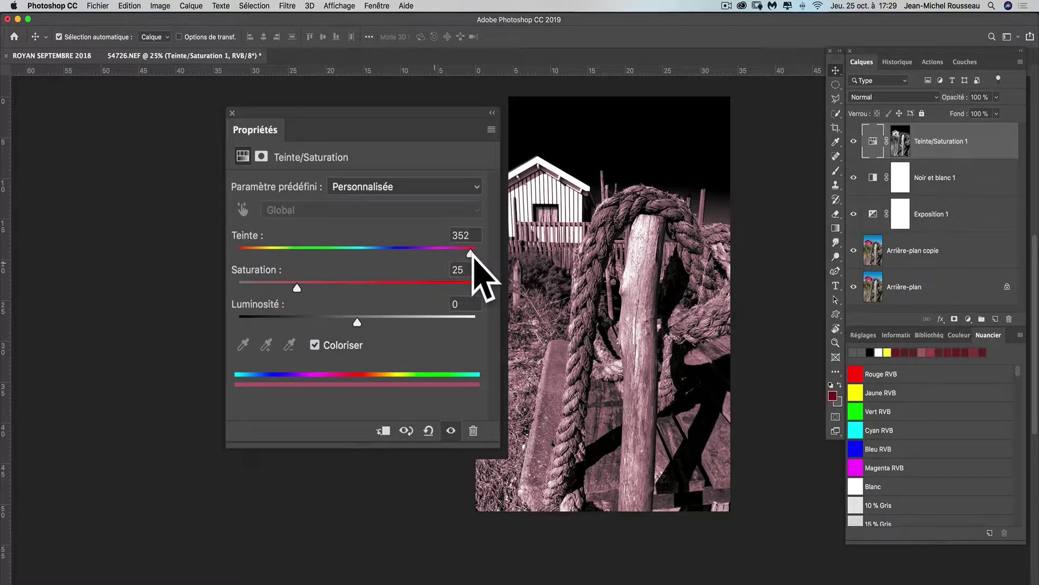
drag(471, 252, 267, 255)
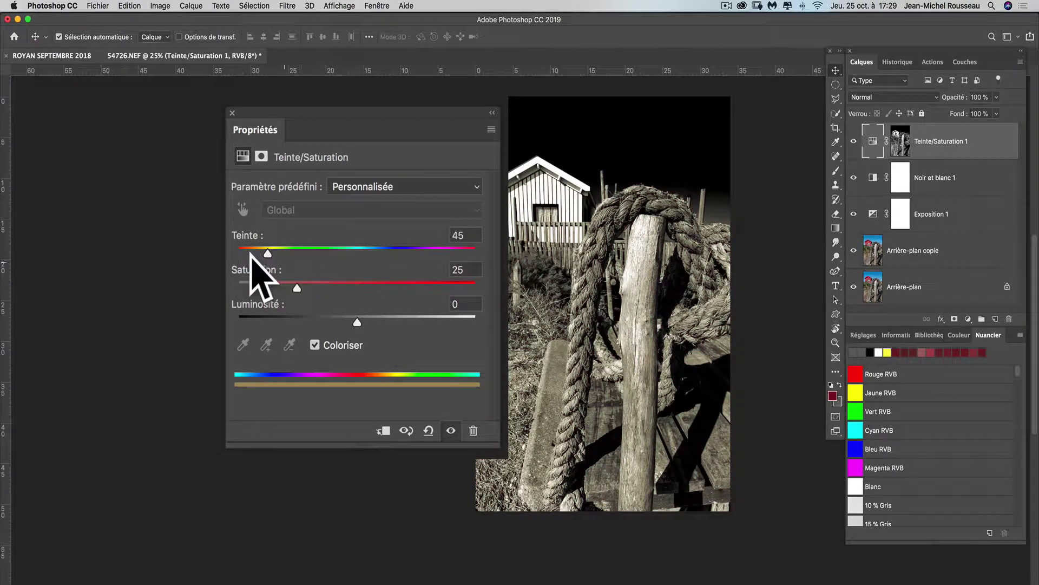
mouse_move(269, 254)
mouse_down()
mouse_move(249, 255)
mouse_move(264, 254)
mouse_up()
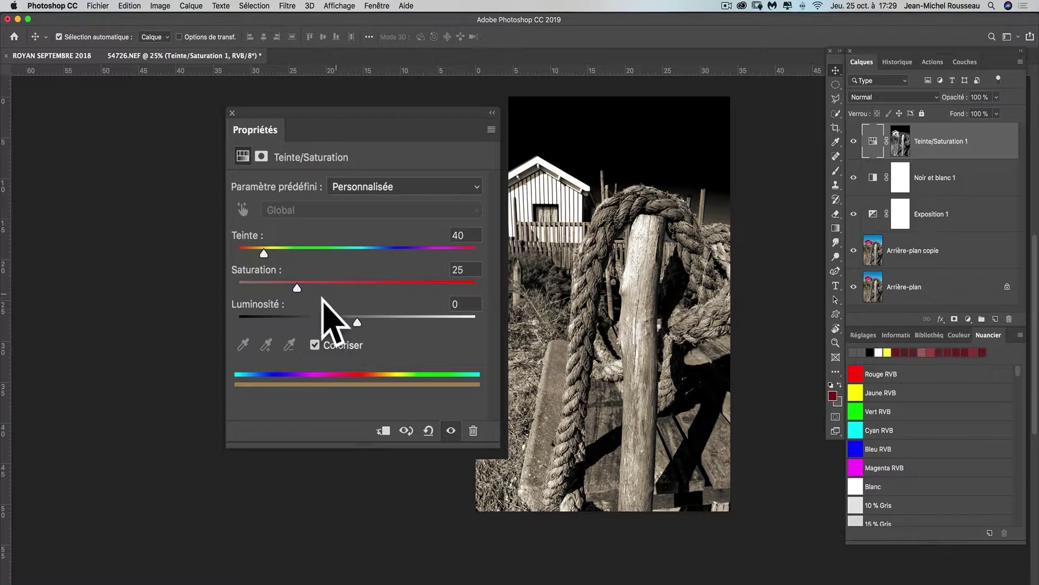
drag(298, 289, 332, 288)
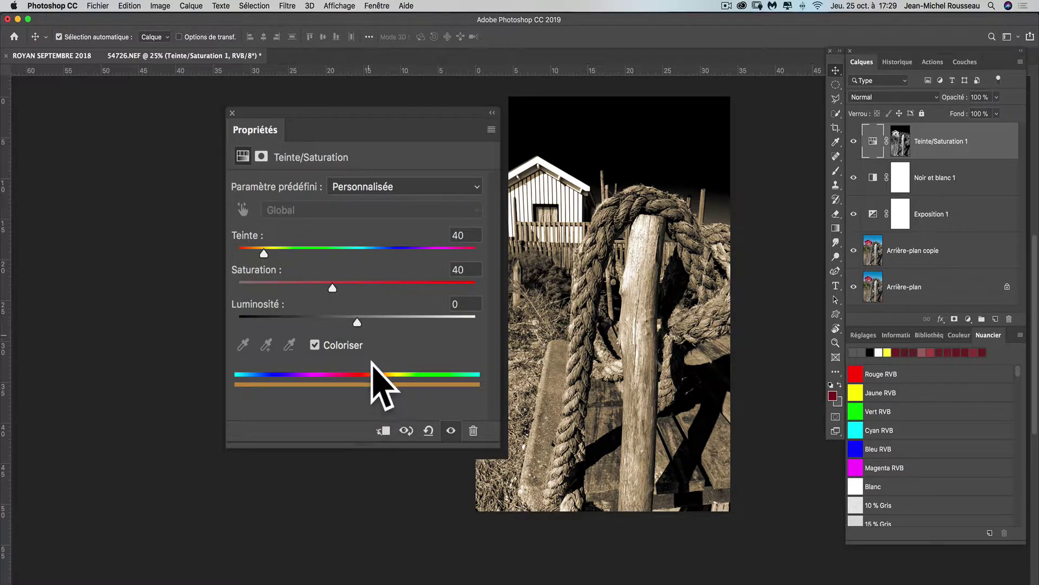
mouse_move(359, 326)
mouse_down()
mouse_move(395, 325)
mouse_move(357, 323)
mouse_up()
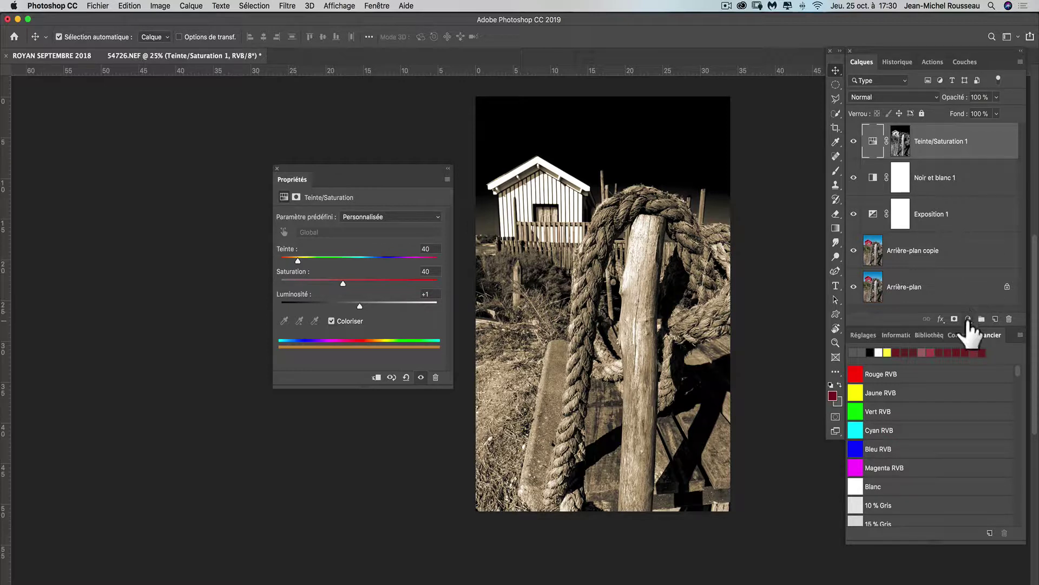
Add a Balance des couleurs adjustment layer on top and replace its mask with a copy of the Teinte/Saturation 1 mask.
click(968, 319)
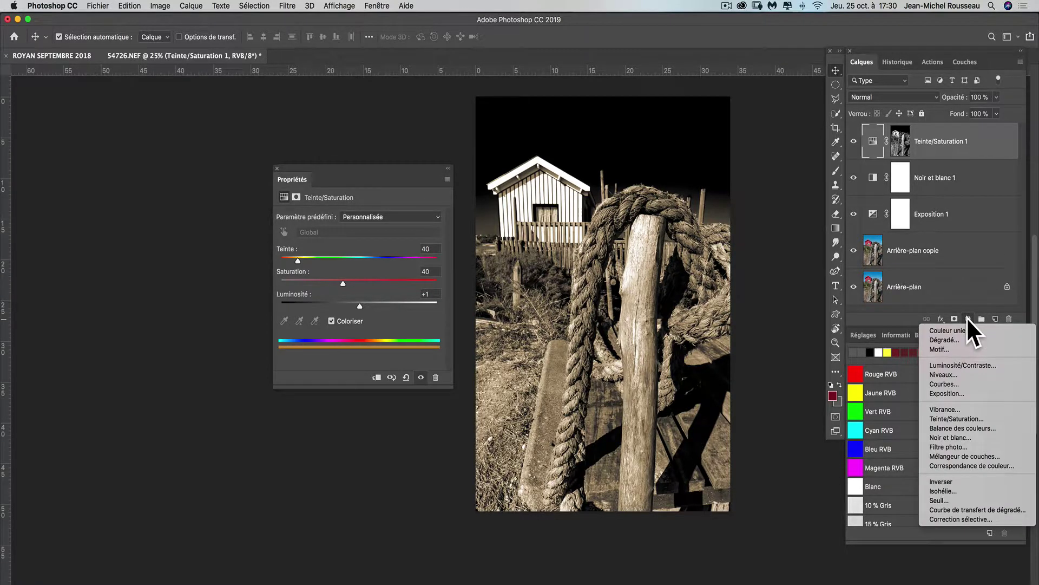
click(990, 428)
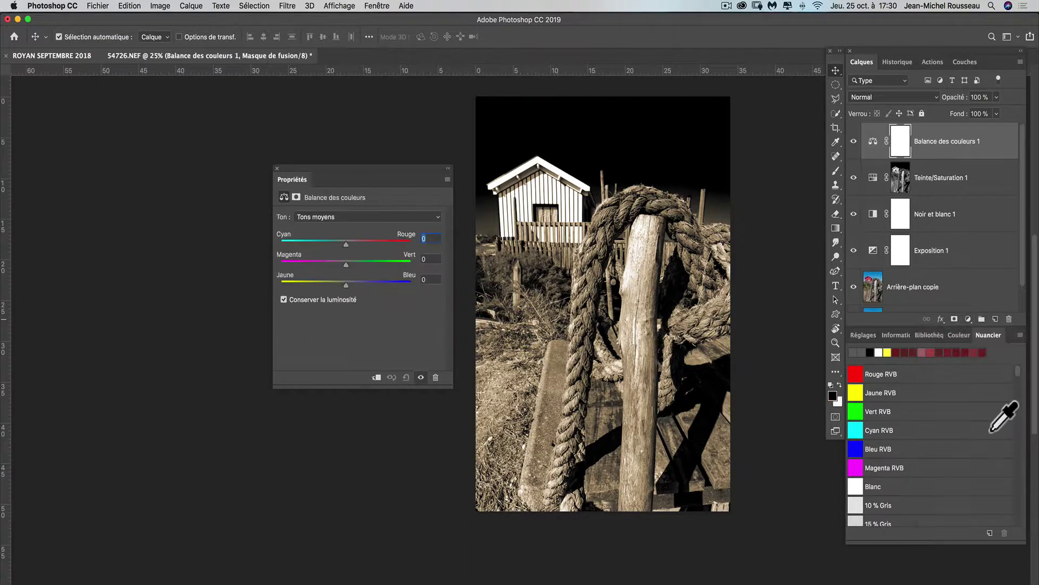
click(895, 178)
drag(895, 177, 900, 189)
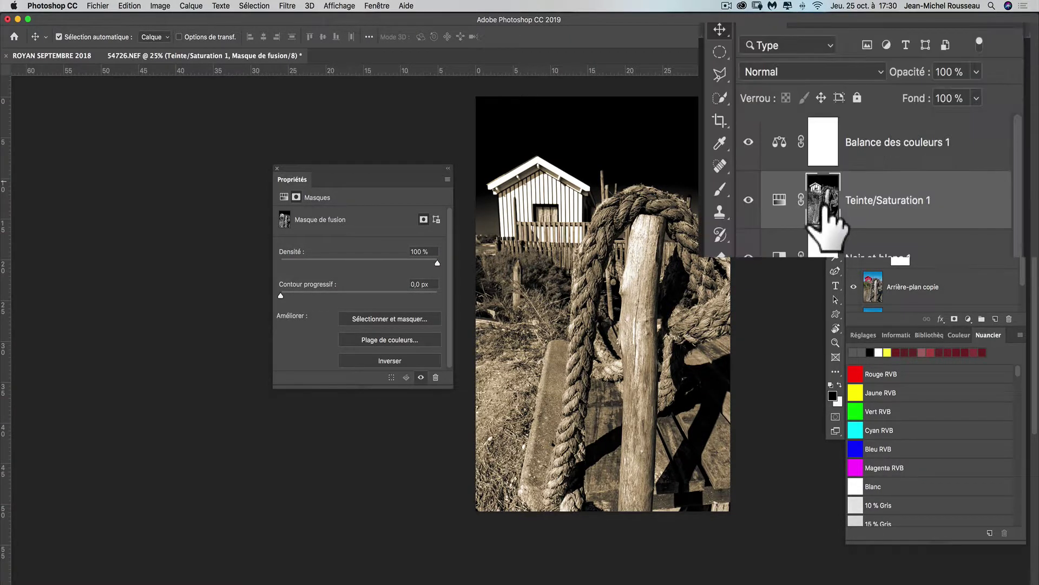
drag(823, 213, 822, 154)
click(609, 206)
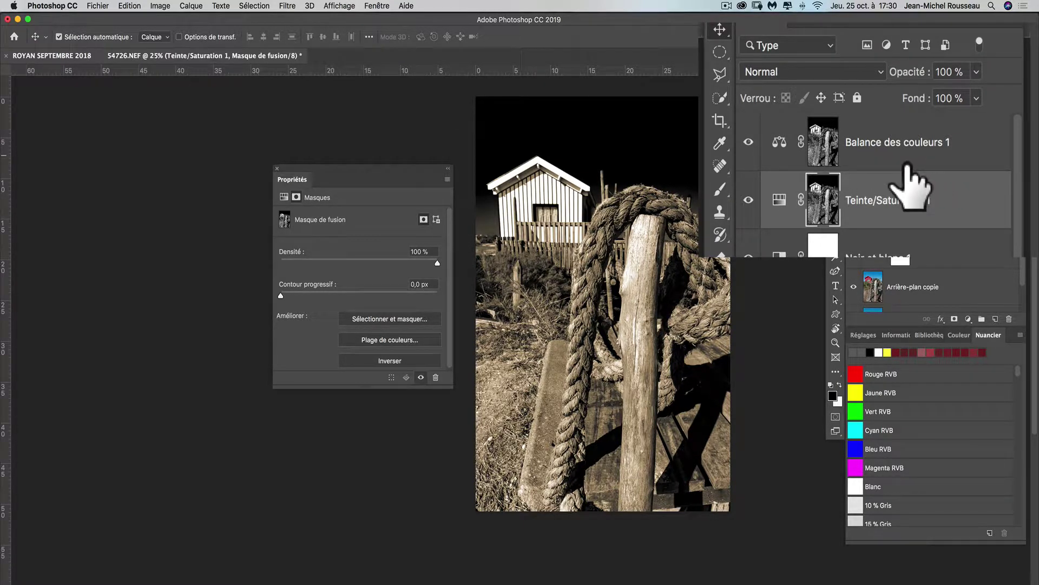
Show the Balance des couleurs 1 mask in the canvas and invert it to target the dark areas.
click(824, 135)
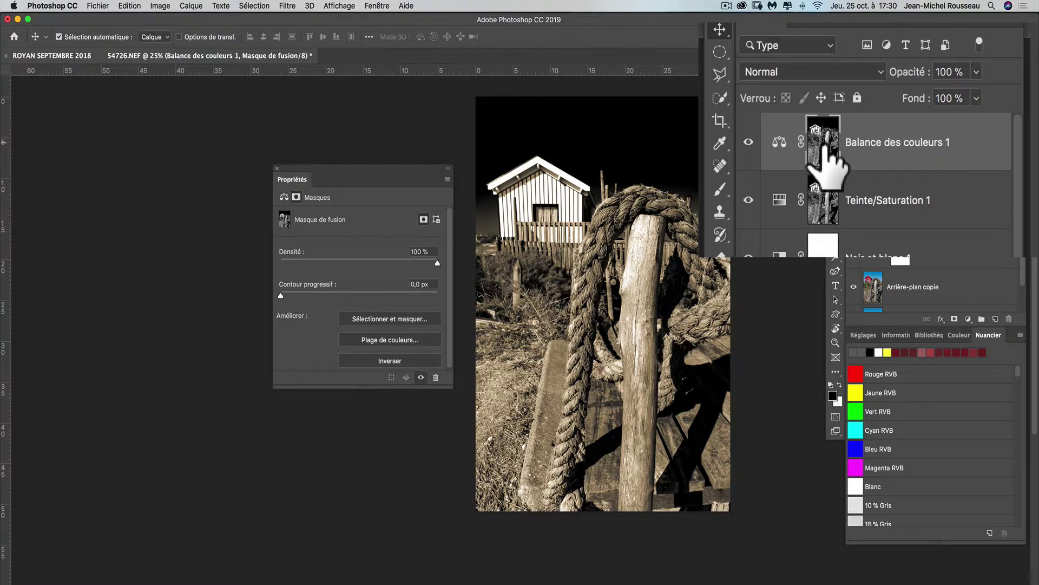
alt+click(825, 147)
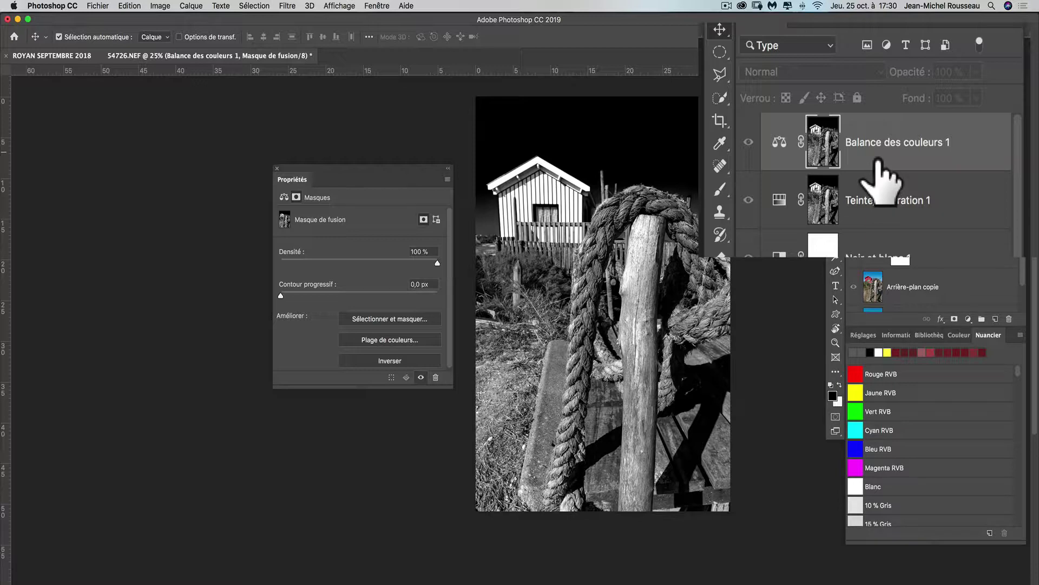
key(super)
key(super+i)
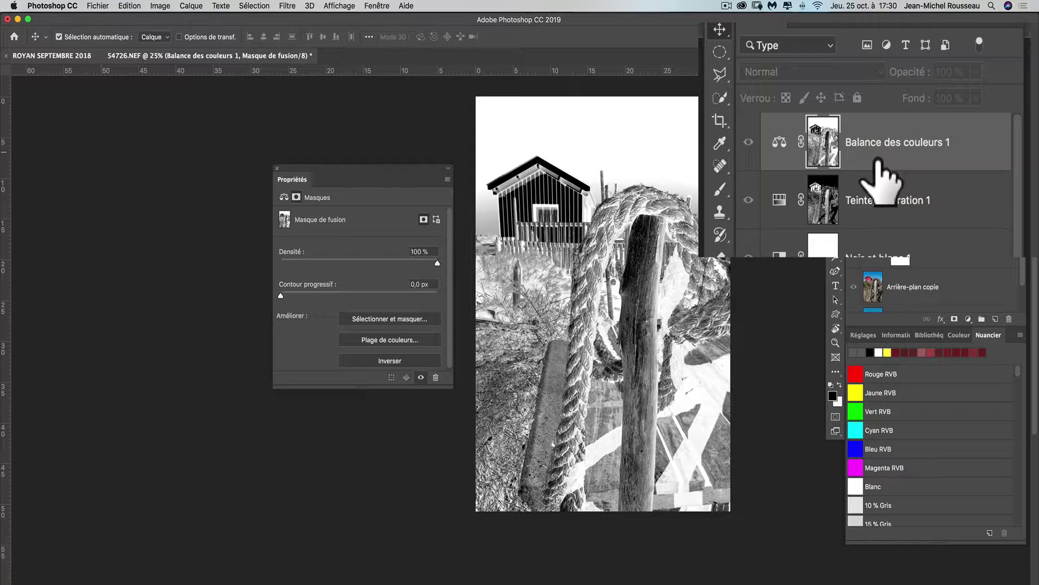
Examine the tonal ranges offered by Balance des couleurs 1, including Tons foncés, and its mask properties.
click(779, 140)
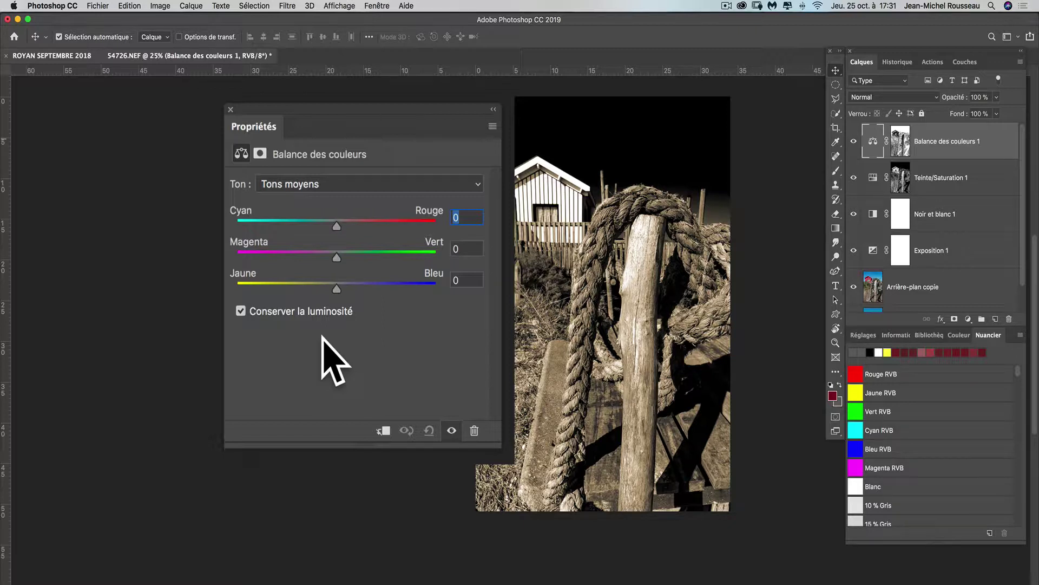
click(339, 184)
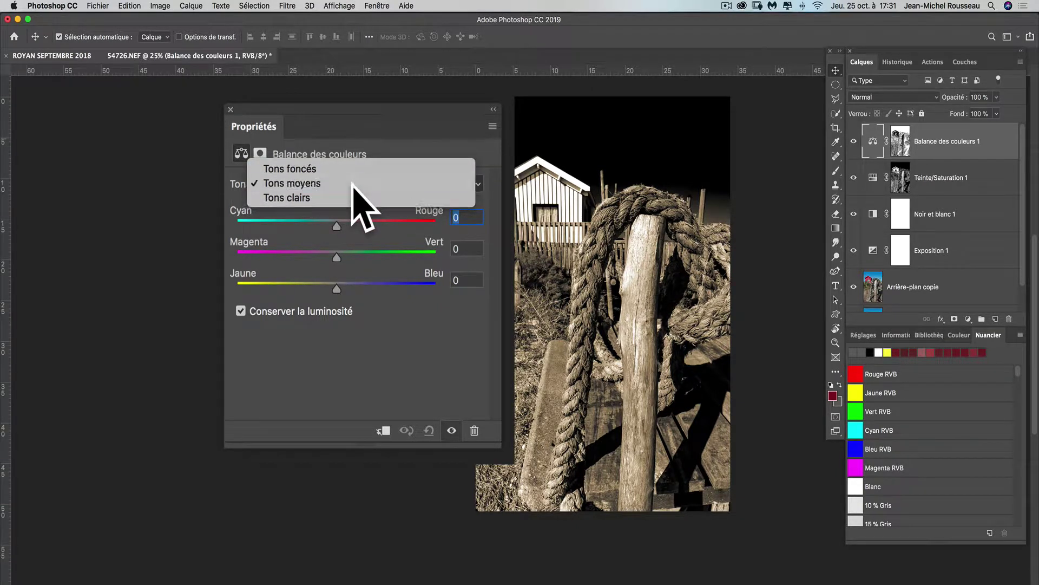
click(353, 182)
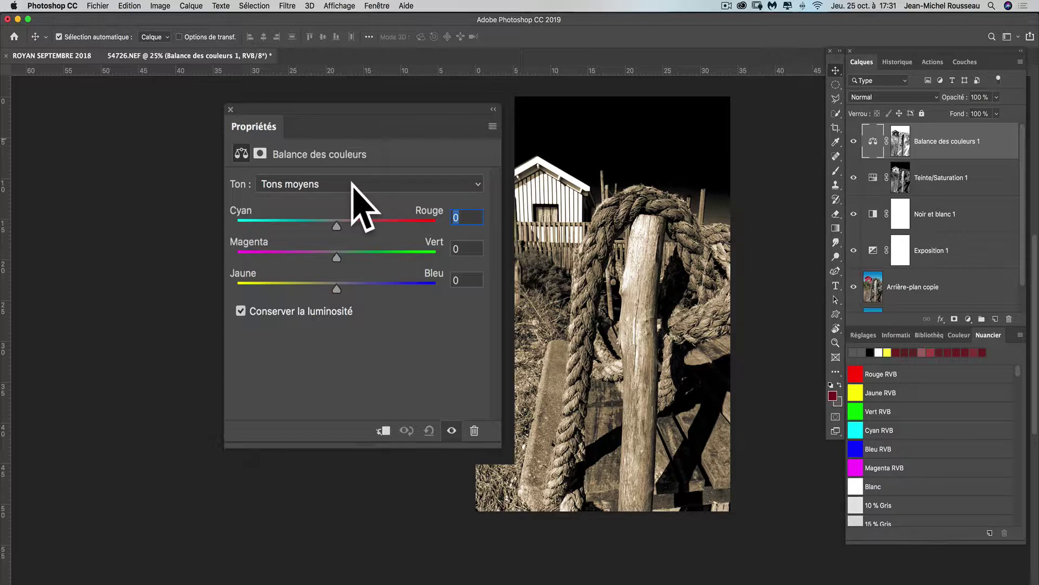
click(353, 184)
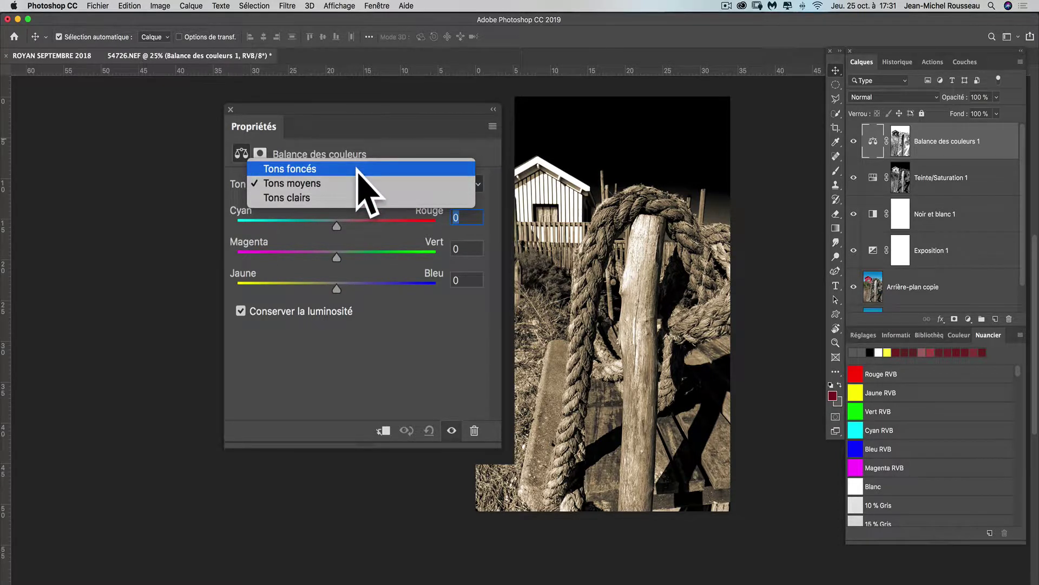
click(356, 173)
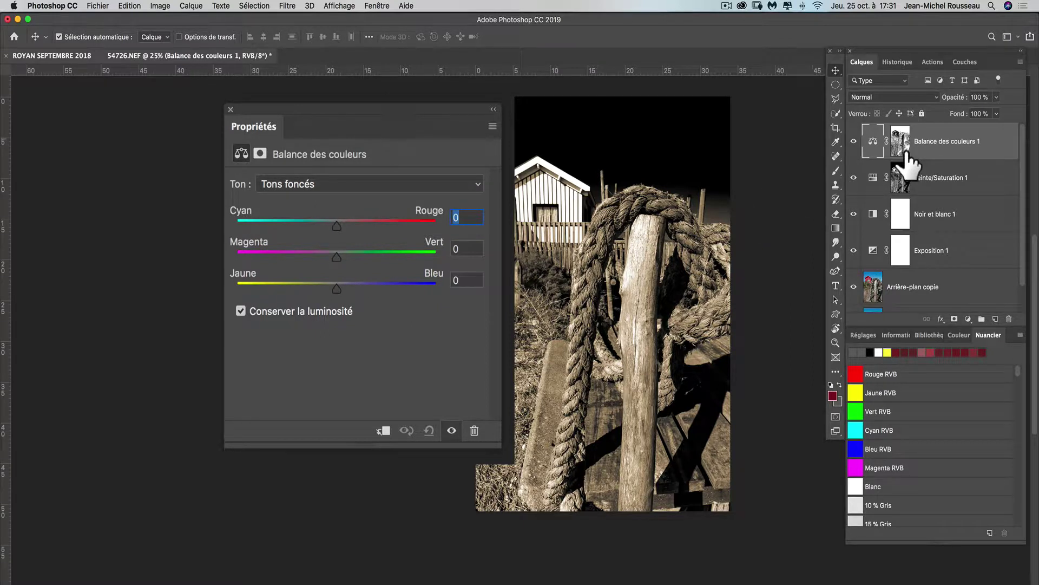
click(908, 156)
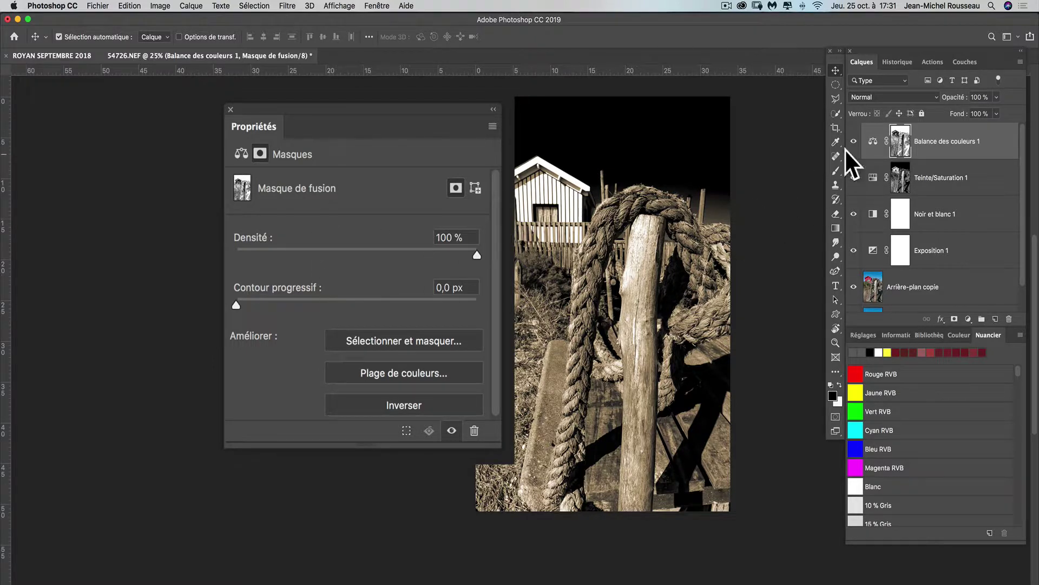
Shift the Tons moyens of Balance des couleurs 1 to Cyan/Rouge -37 and Jaune/Bleu +30.
click(873, 142)
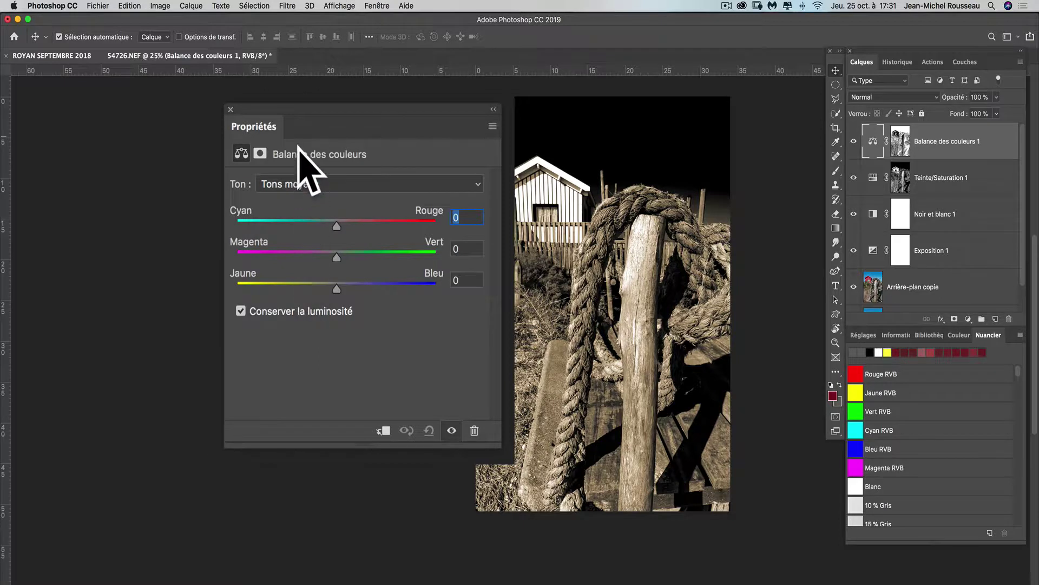
click(300, 222)
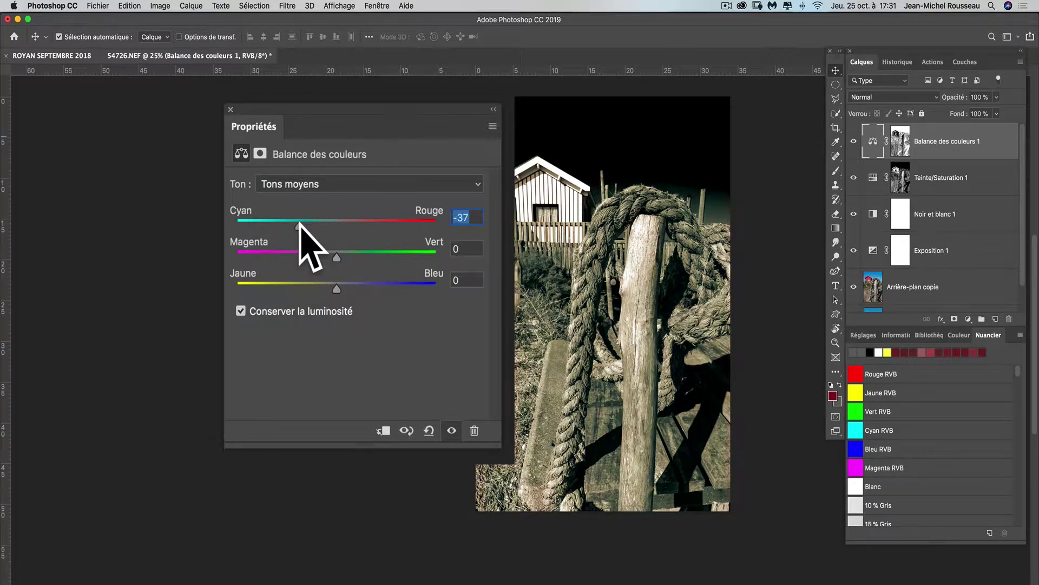
click(366, 284)
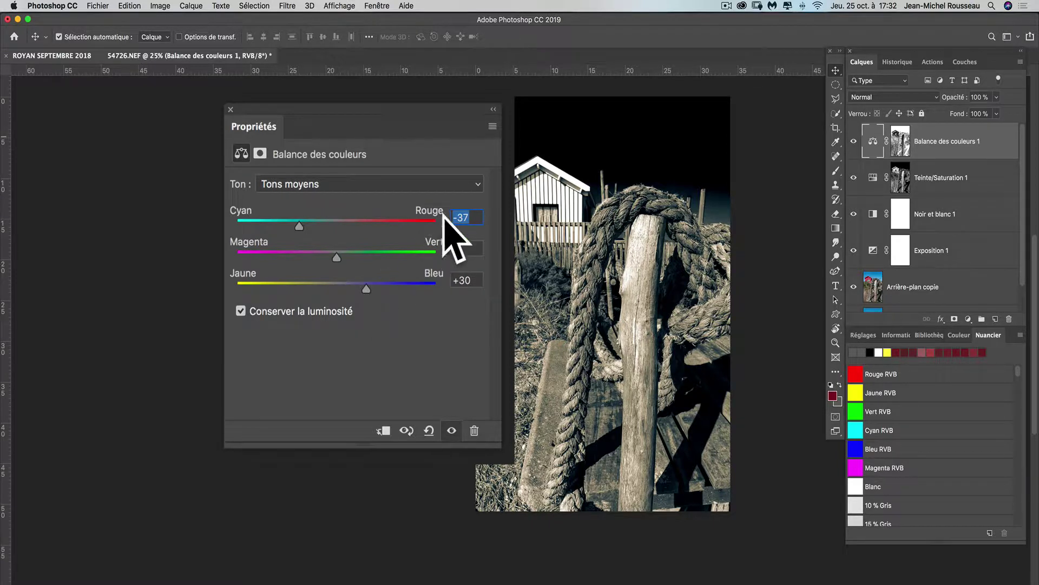
Darken the midtones of the Balance des couleurs 1 mask with Niveaux at 0,39 and return to the layer's colour settings.
click(901, 142)
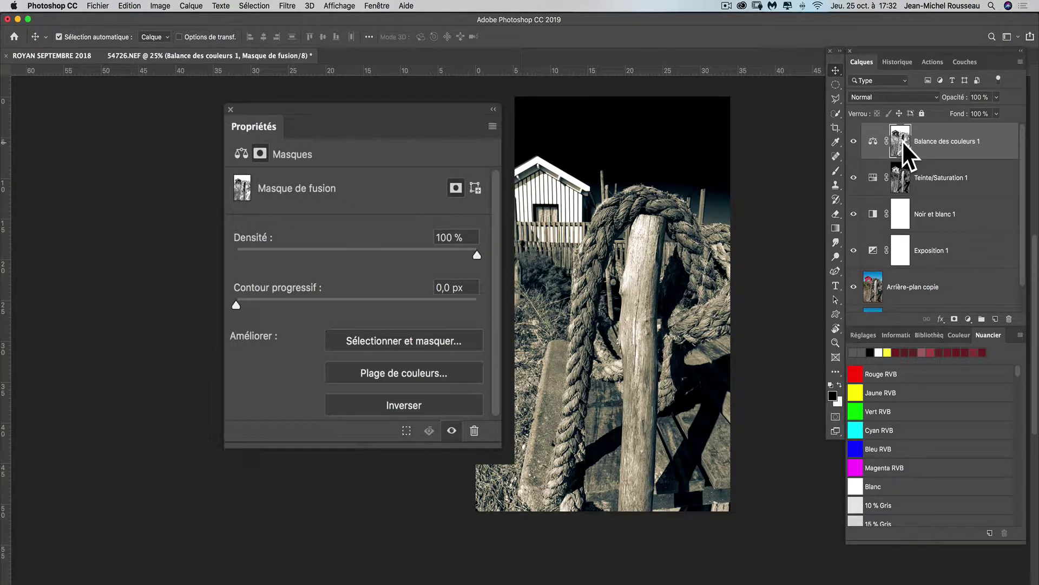
alt+click(902, 141)
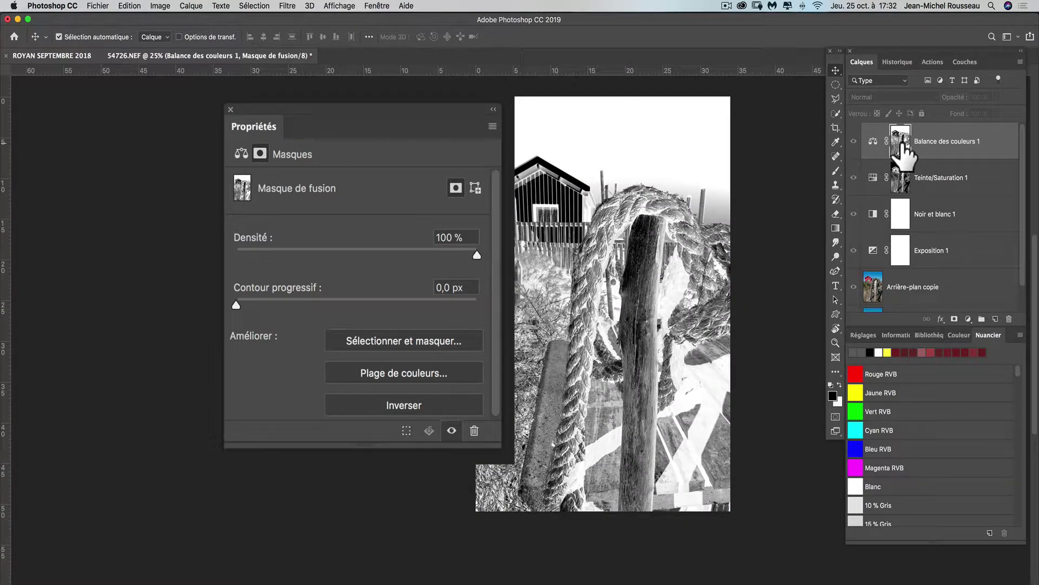
click(156, 5)
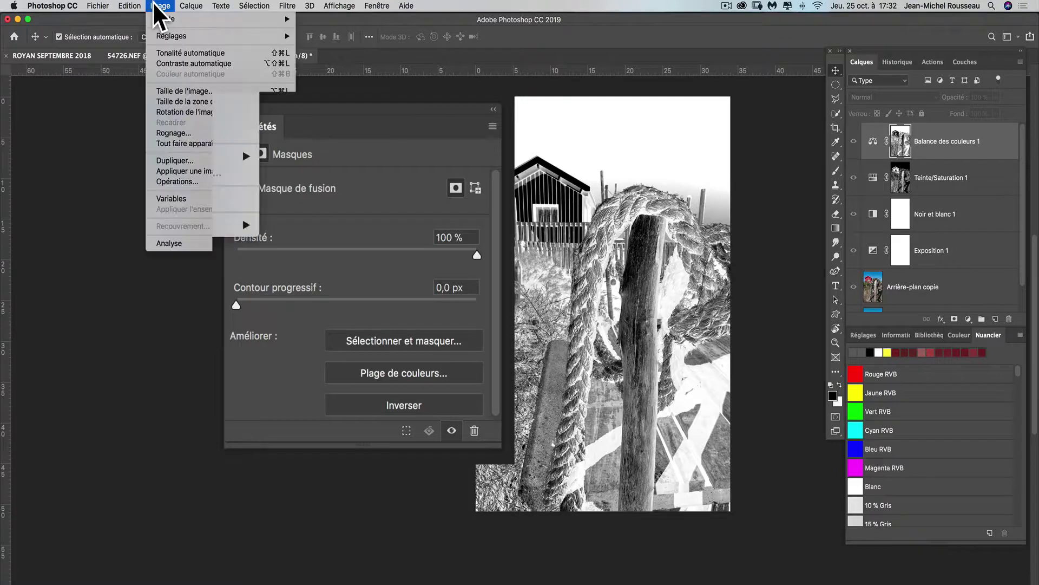
mouse_move(158, 34)
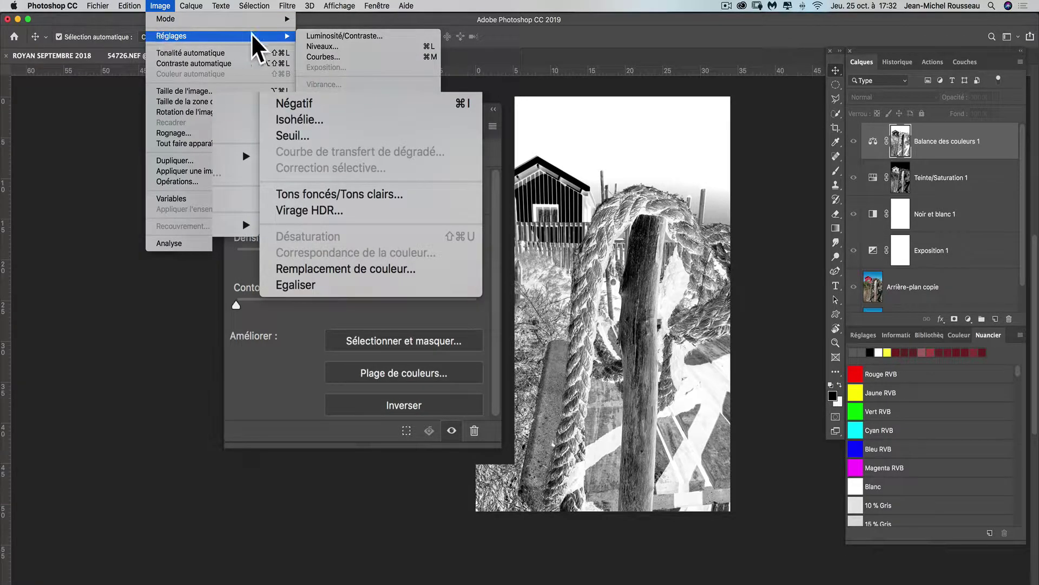
click(319, 47)
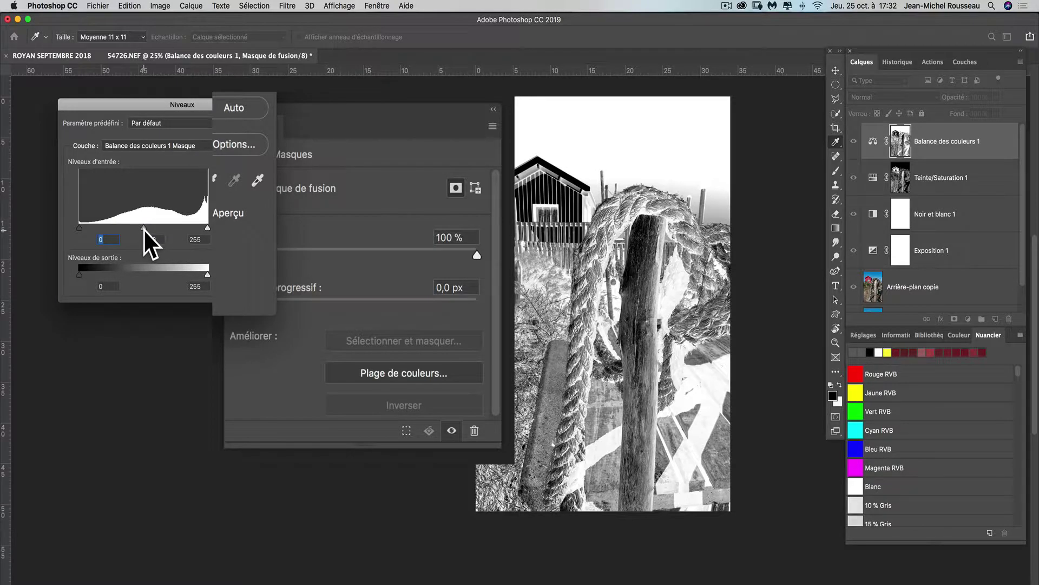
drag(144, 229, 177, 229)
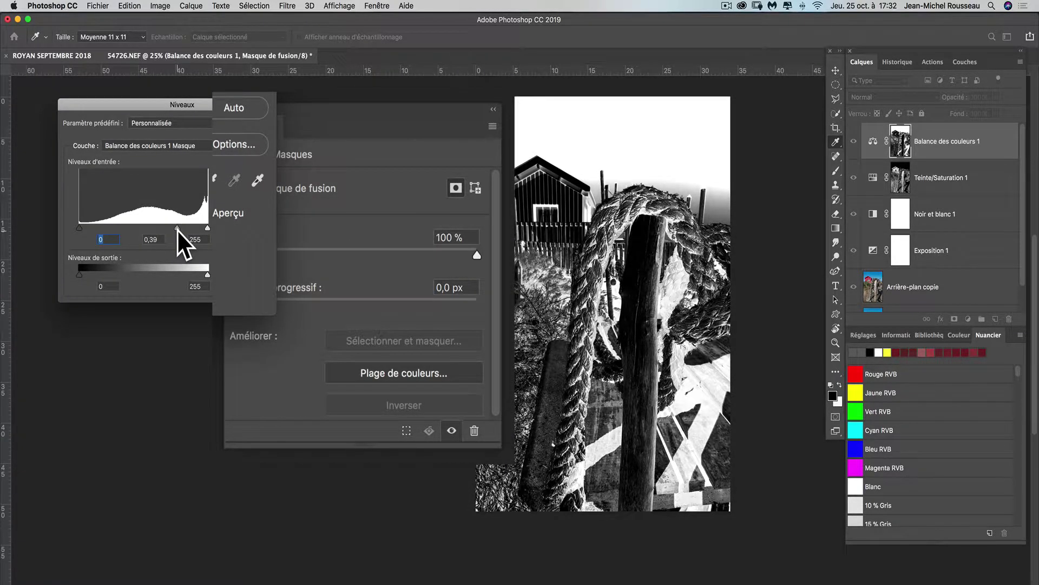
key(Tab)
key(Return)
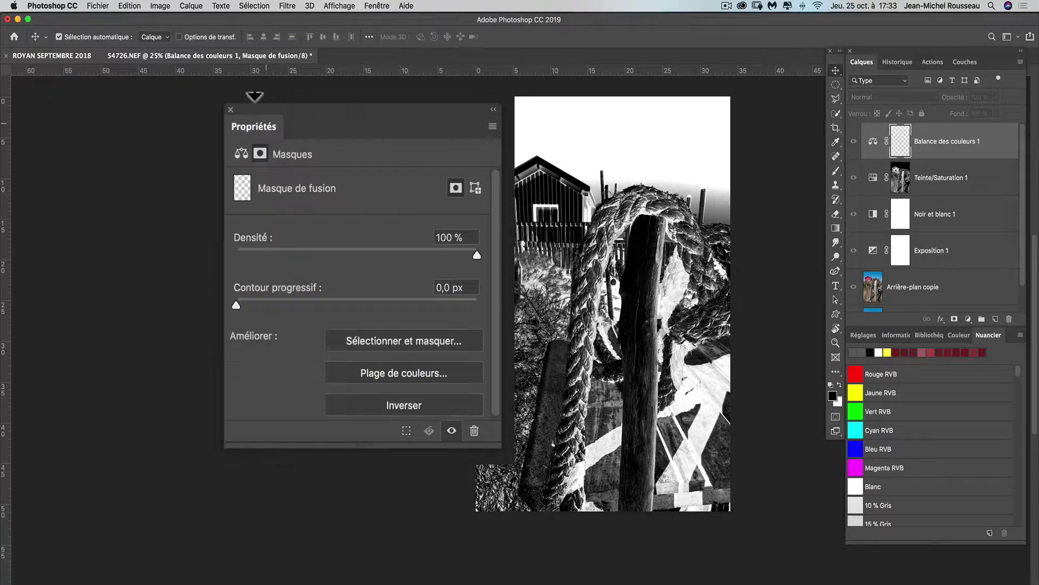
click(873, 141)
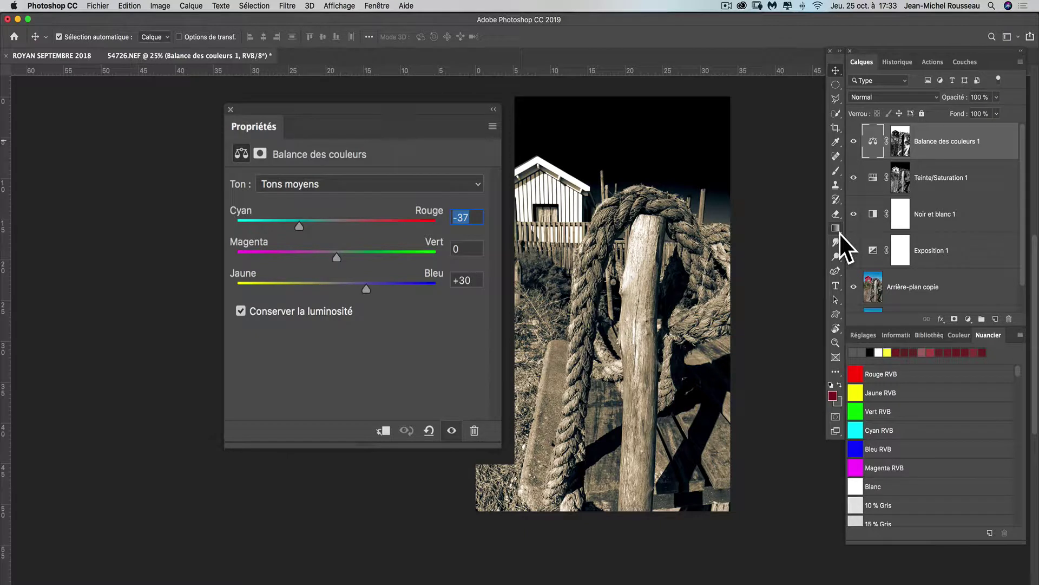
Set the Teinte/Saturation 1 layer's Saturation to 37, trying out its opacity and leaving it at 100 %.
click(966, 178)
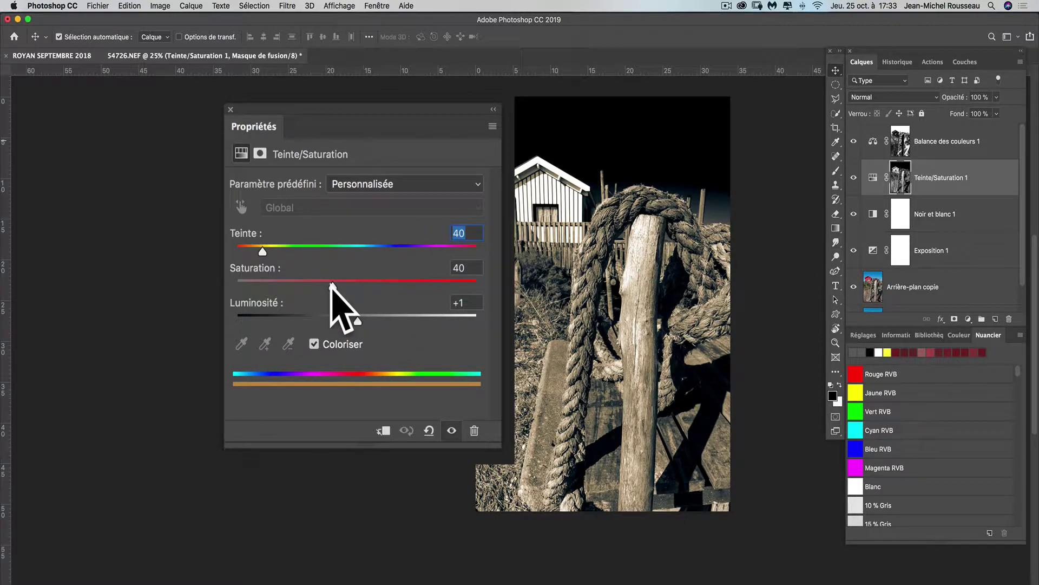
drag(333, 285, 306, 284)
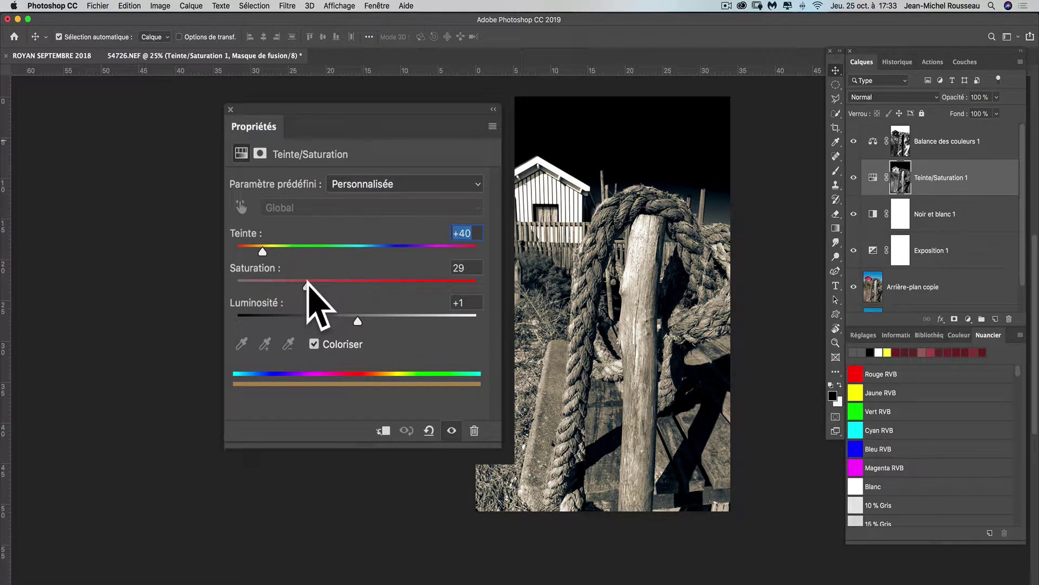
click(998, 112)
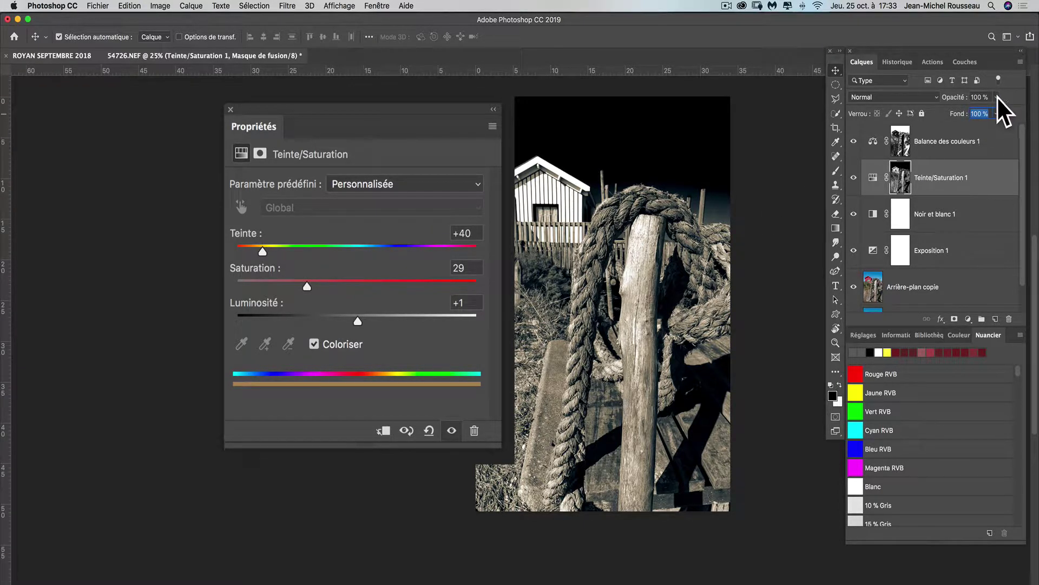
click(997, 97)
drag(980, 111, 1012, 109)
click(325, 282)
drag(325, 283, 414, 283)
drag(413, 283, 324, 279)
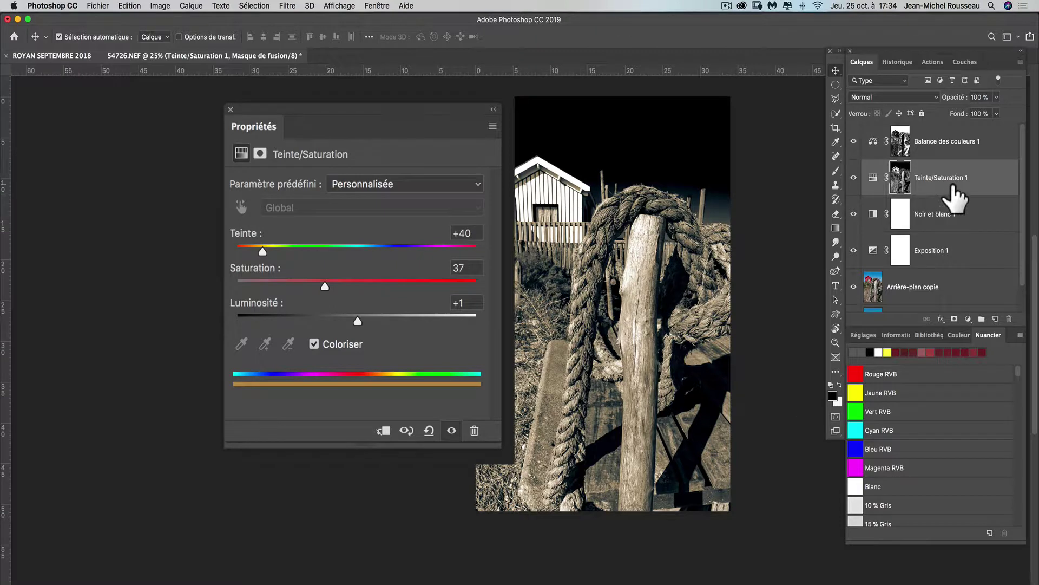
mouse_move(993, 178)
mouse_down()
mouse_move(1002, 307)
mouse_move(994, 175)
mouse_up()
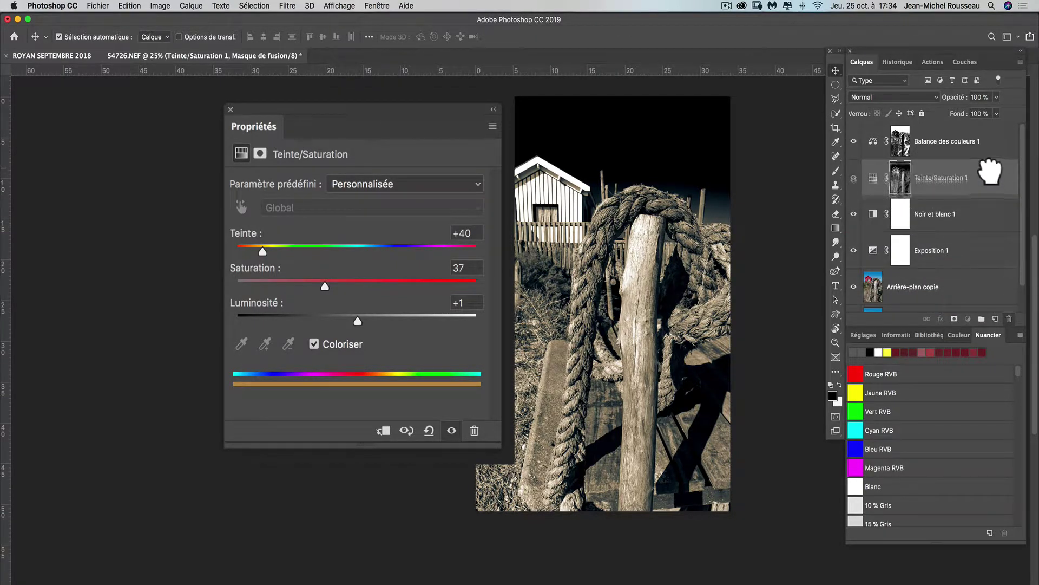
click(980, 187)
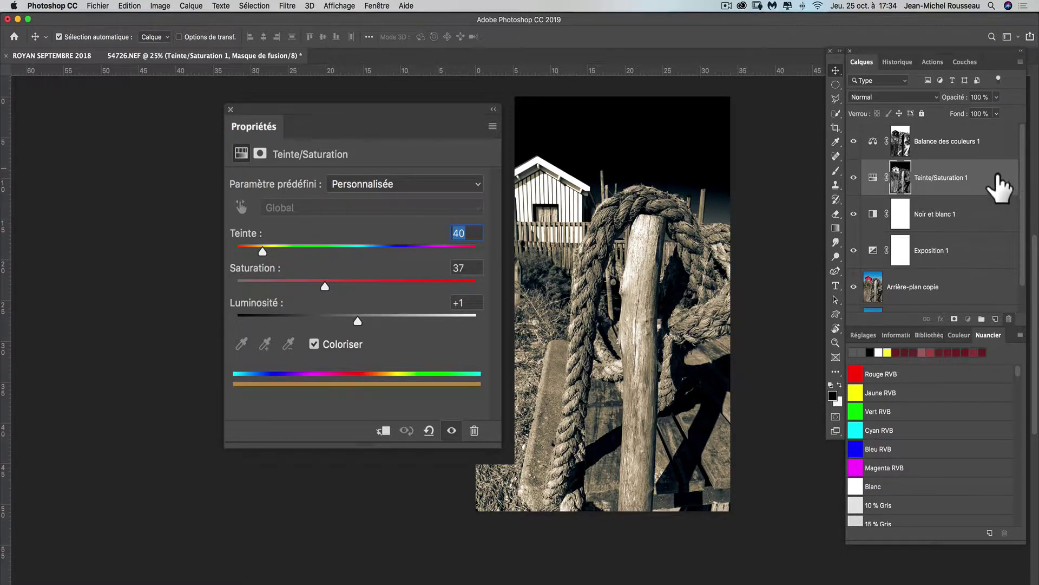
Delete the Teinte/Saturation 1 and Balance des couleurs 1 adjustment layers.
drag(998, 182, 1010, 321)
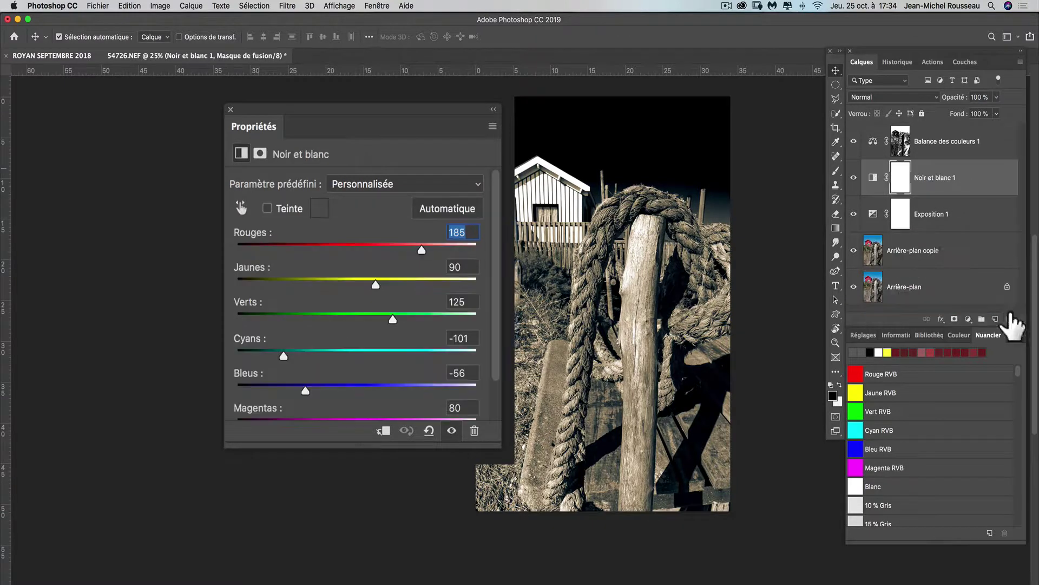
click(990, 142)
drag(992, 143, 1009, 319)
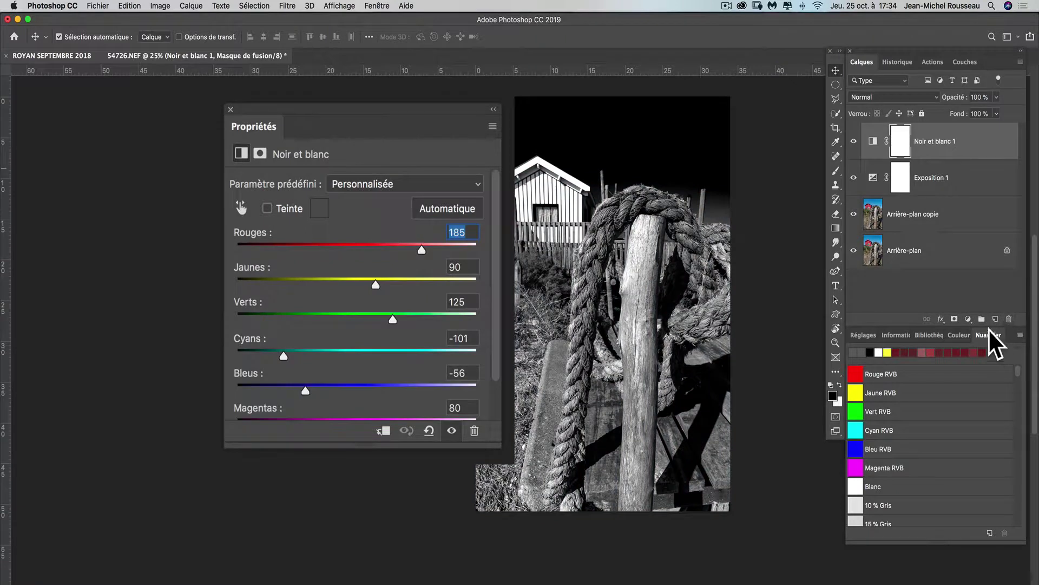
Load the RVB channel's luminosity as a selection and add a Filtre photo adjustment layer masked by it above Noir et blanc 1.
click(965, 62)
click(926, 82)
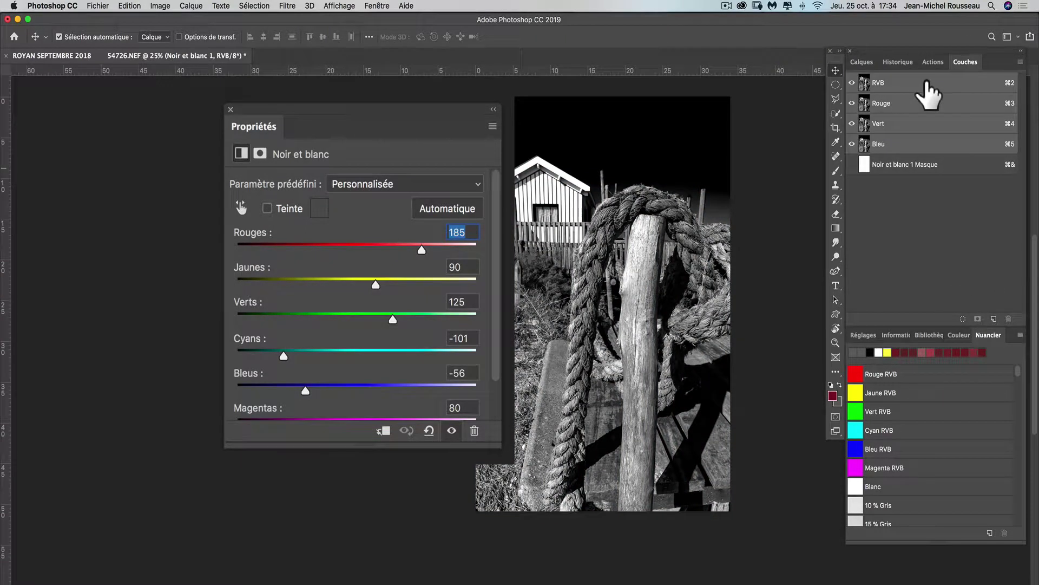
key(super)
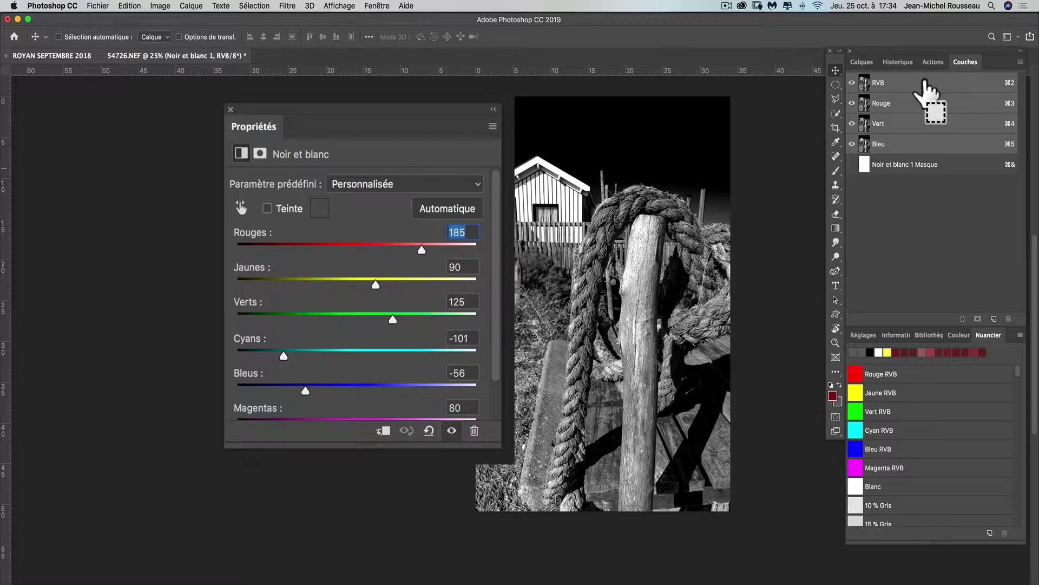
super+click(924, 82)
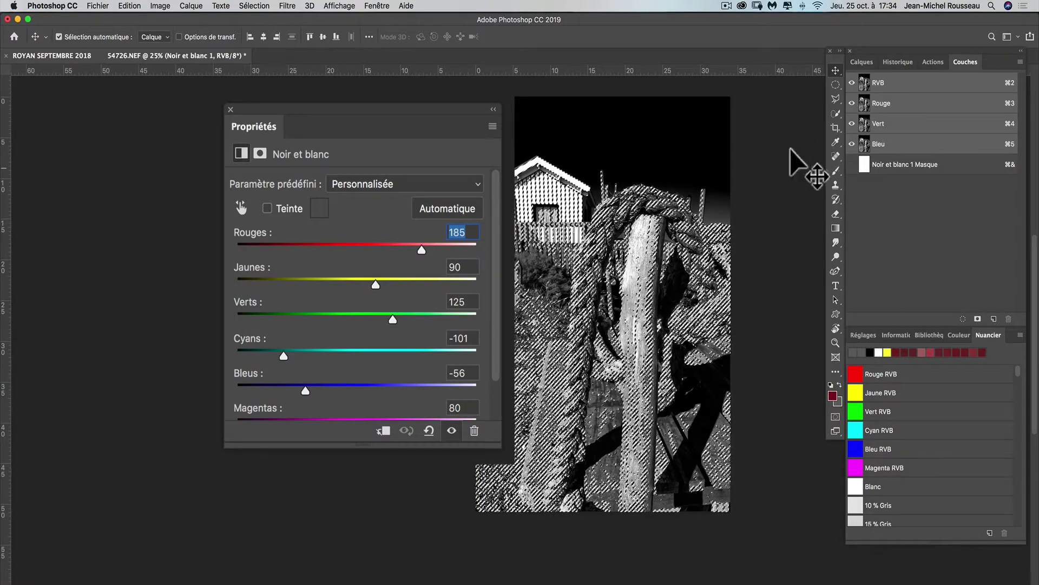
click(865, 61)
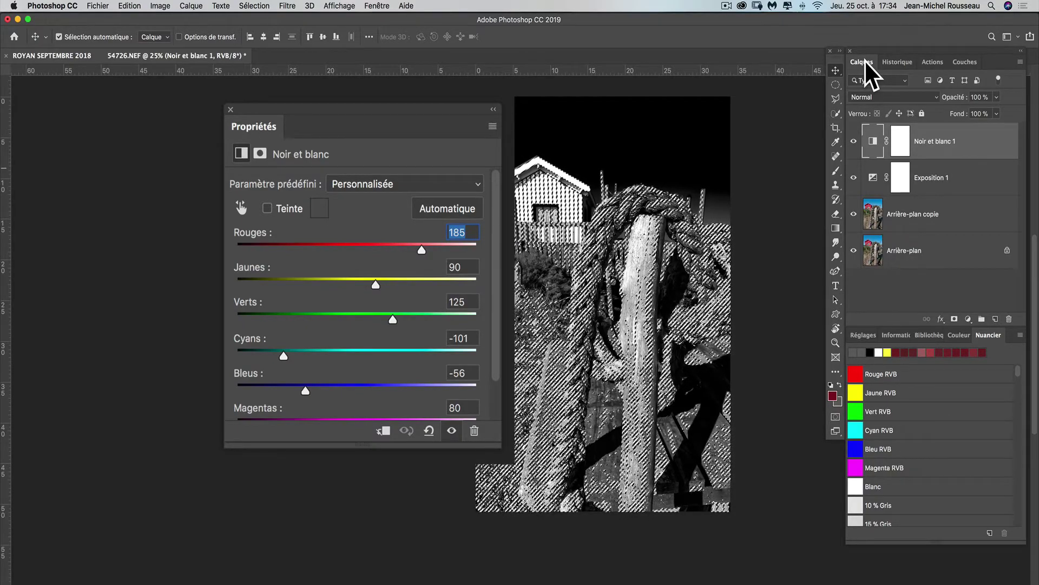
click(969, 319)
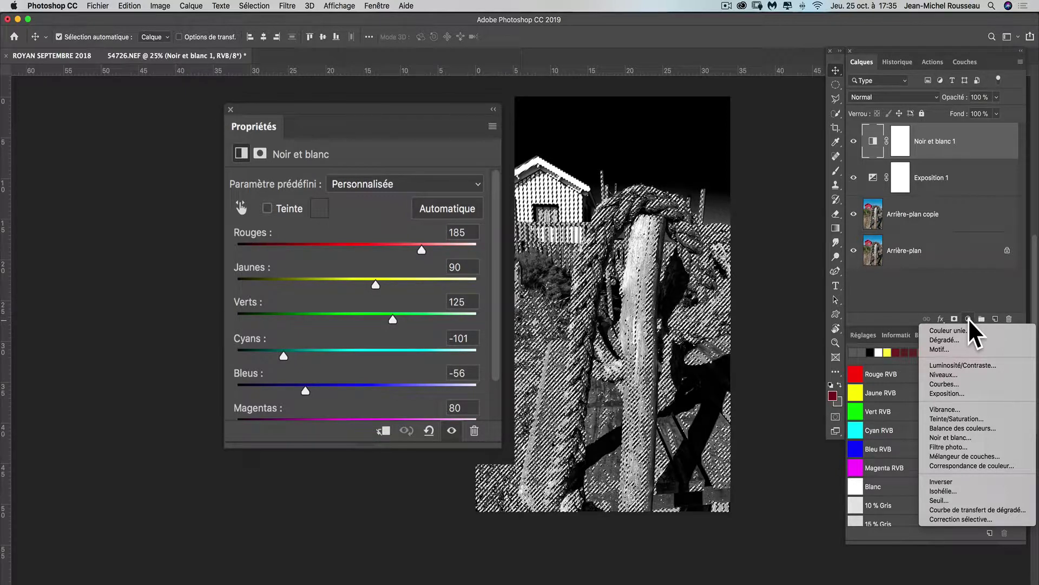
click(983, 445)
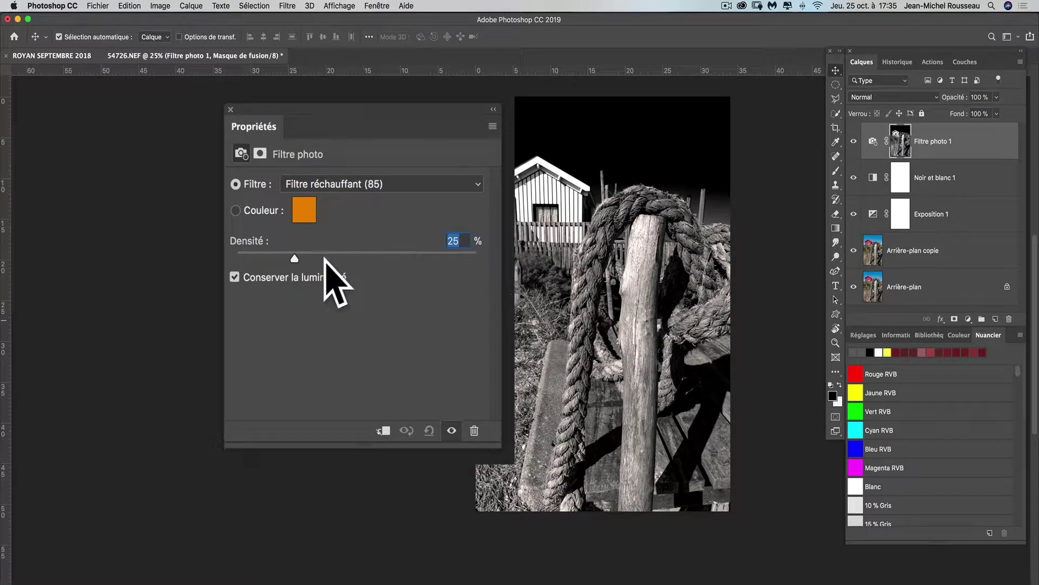
Switch Filtre photo 1 from its preset to a custom yellow colour, dcb11a, and set its Densité to 71 %.
click(326, 184)
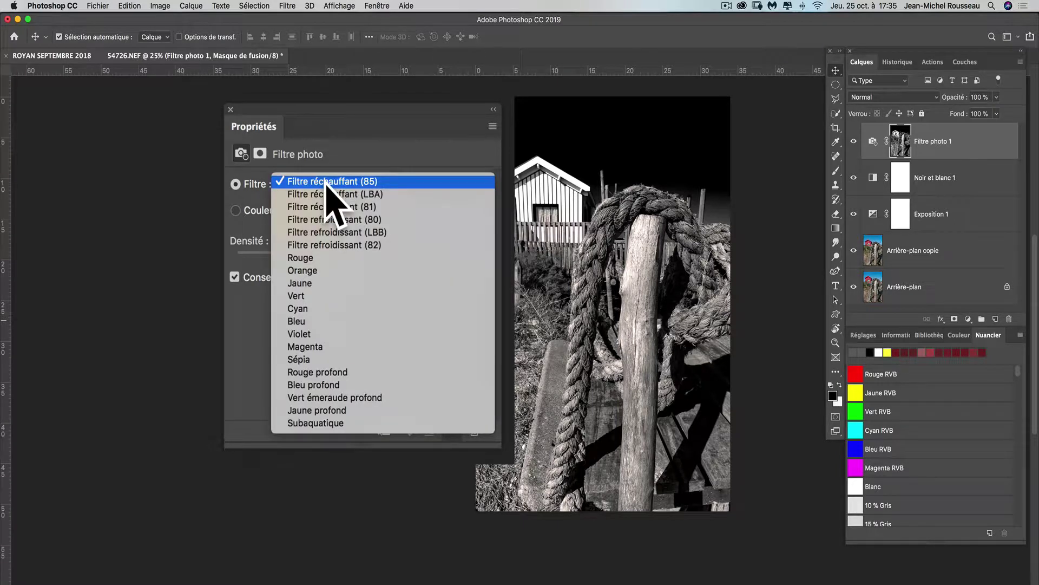
click(326, 182)
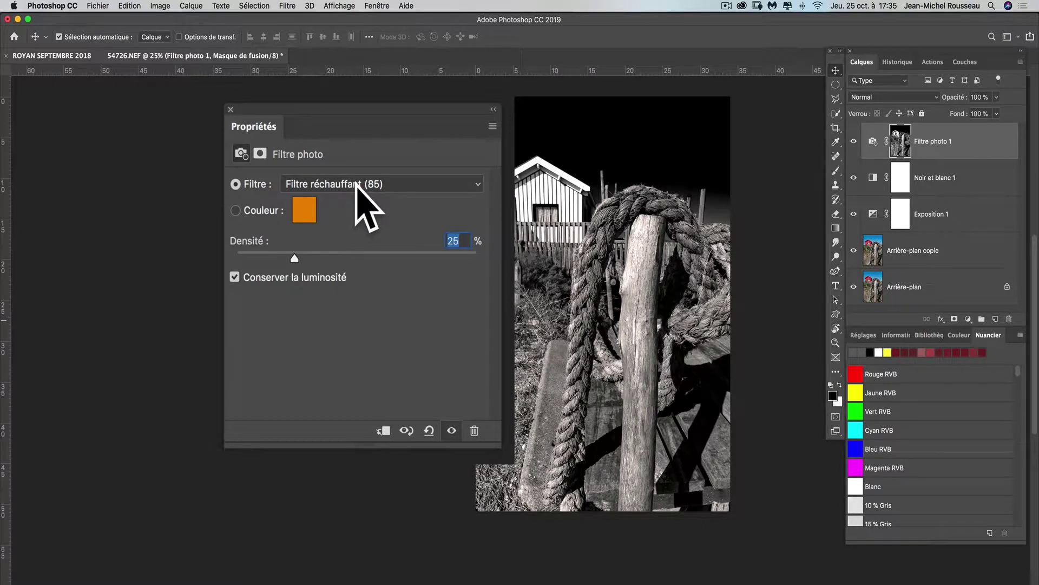
click(306, 210)
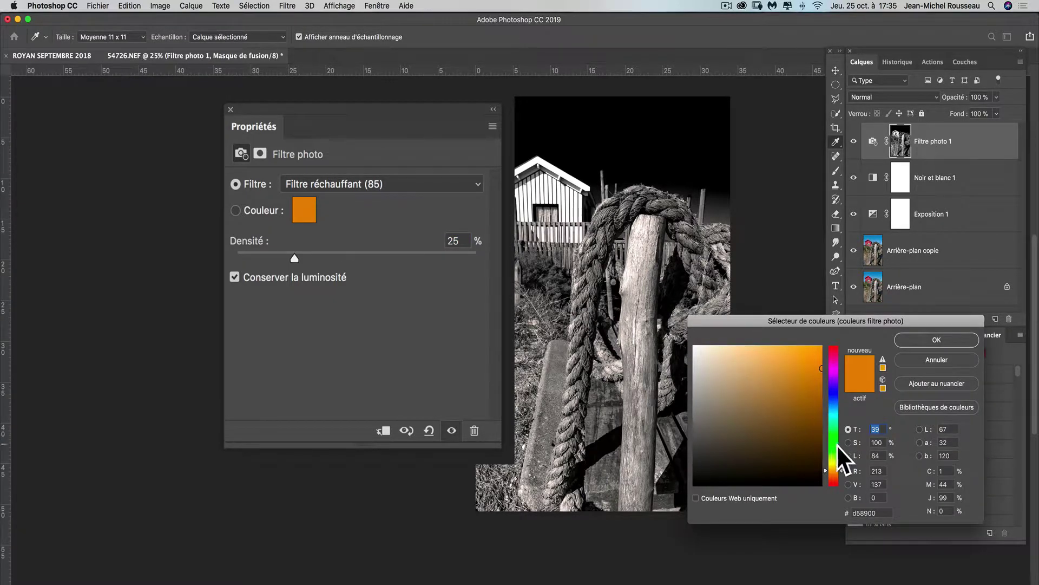
click(833, 466)
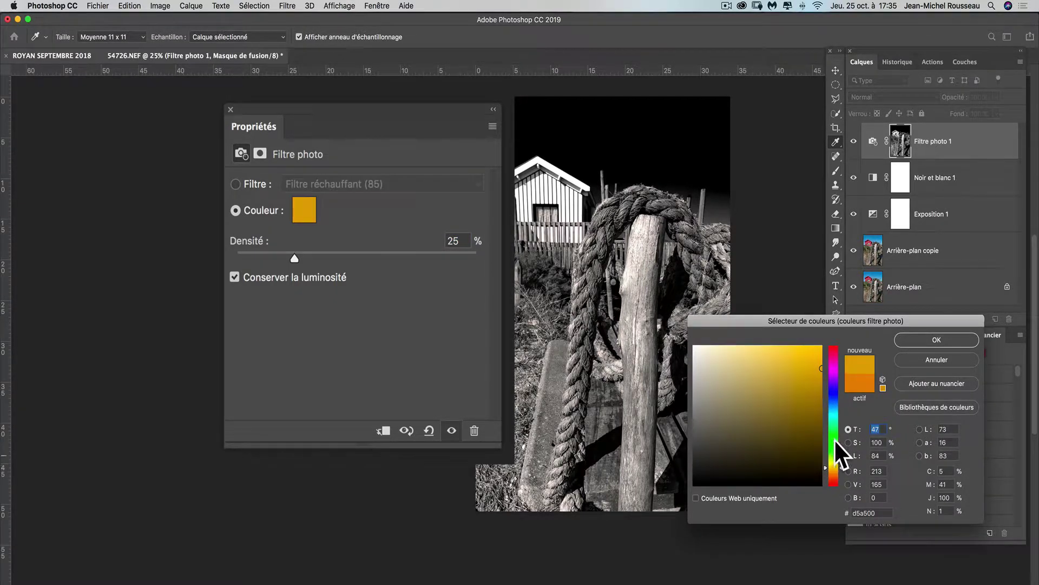
click(807, 364)
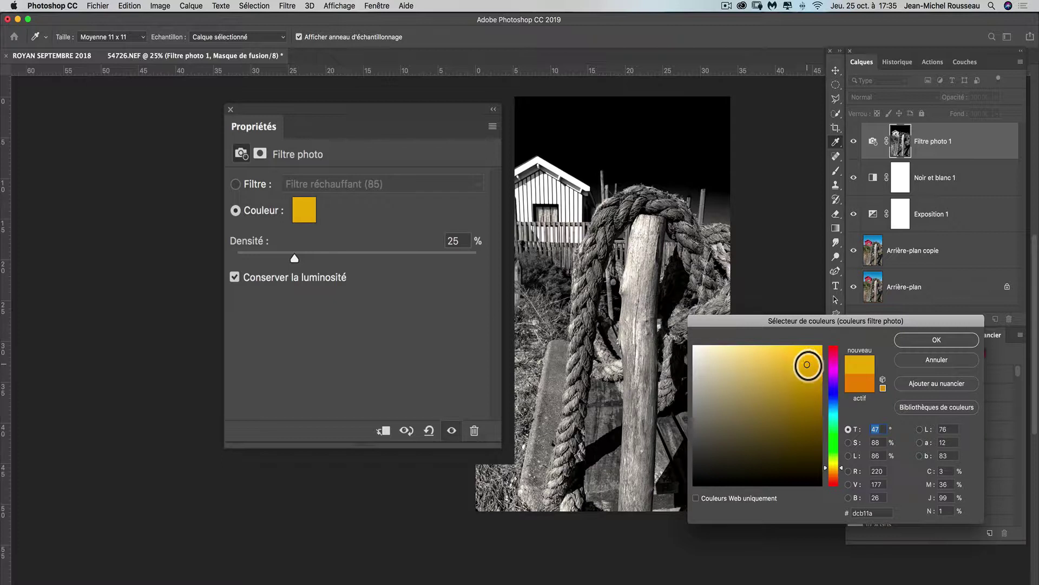
click(955, 340)
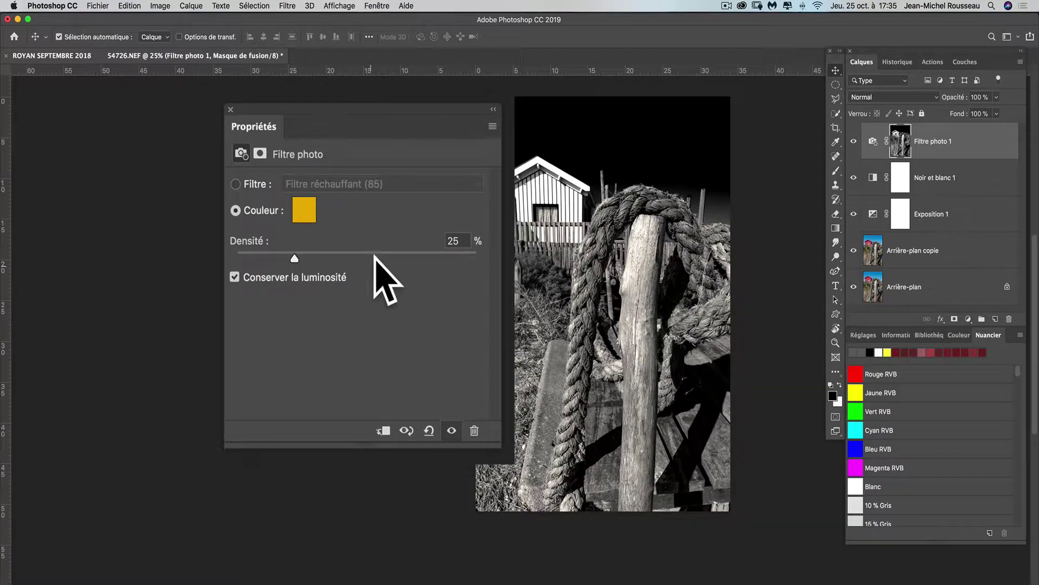
drag(373, 253, 408, 255)
Change the Filtre photo 1 colour to an orange with T 34°, S 94 % and L 90 %.
click(306, 213)
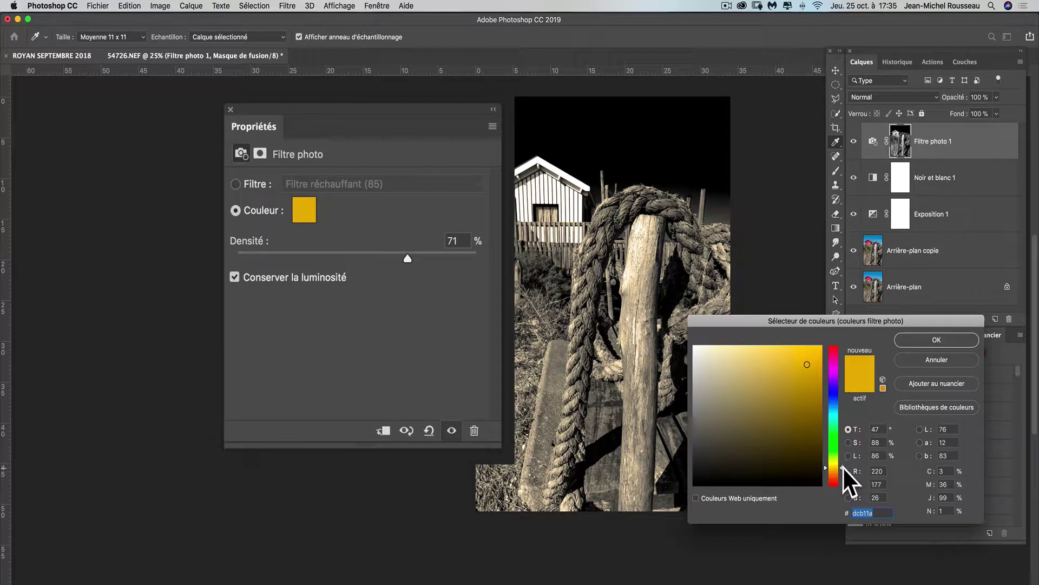
drag(842, 467, 842, 470)
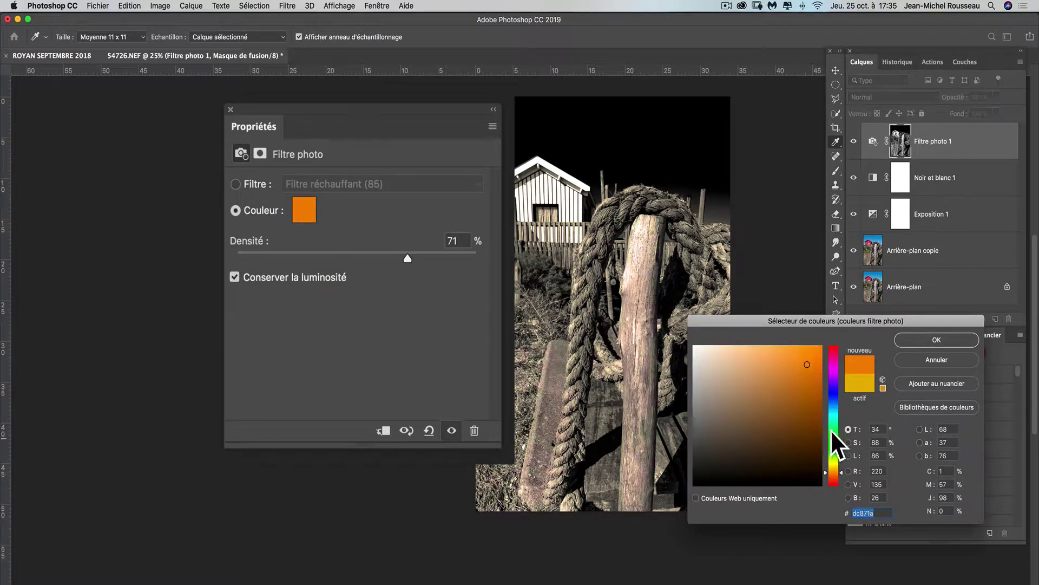
click(814, 385)
drag(814, 385, 814, 360)
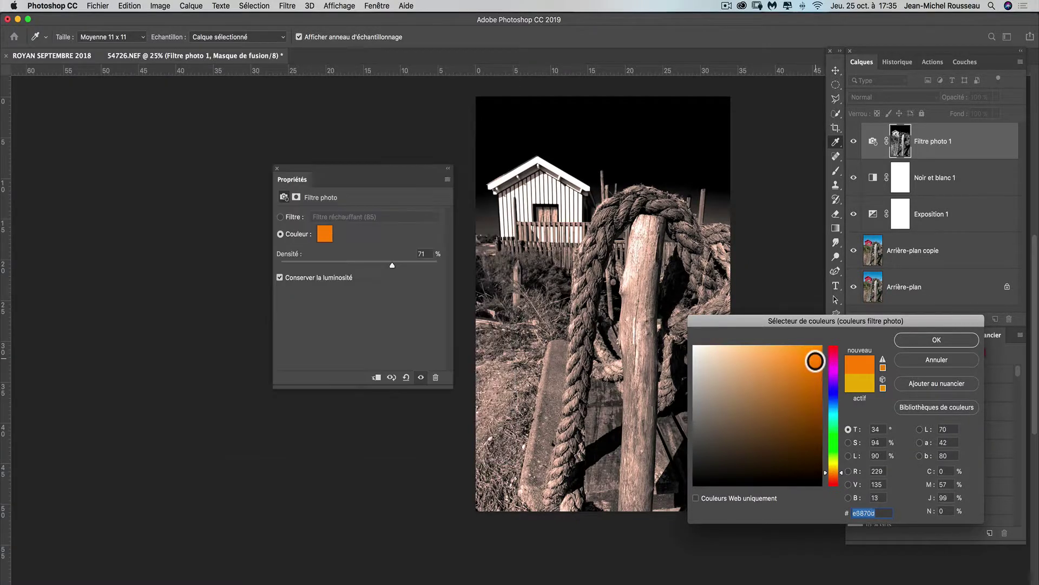
click(906, 341)
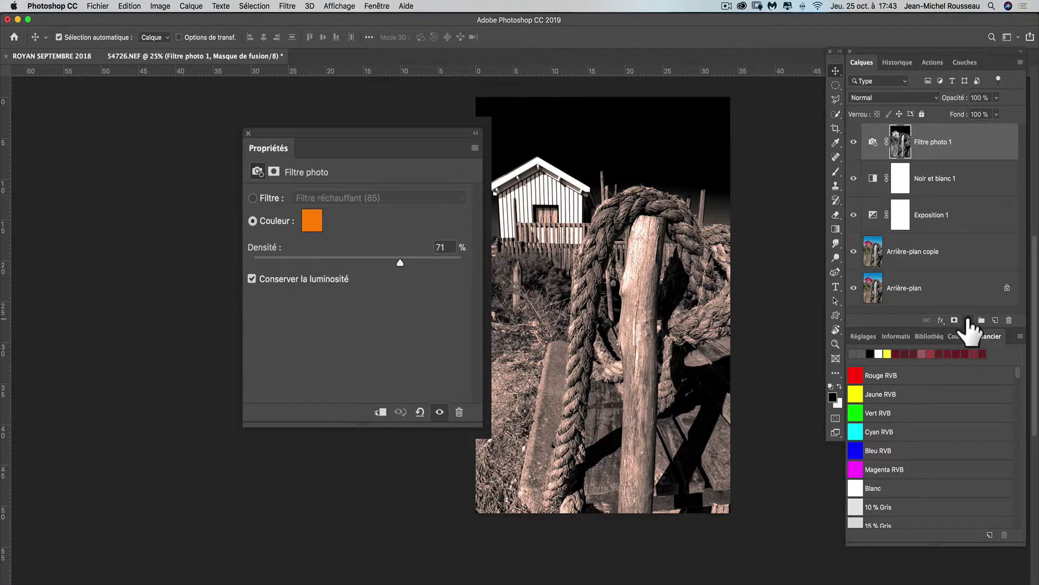
Add a Mélangeur de couches adjustment layer on top and replace its mask with a copy of the Filtre photo 1 mask.
click(968, 320)
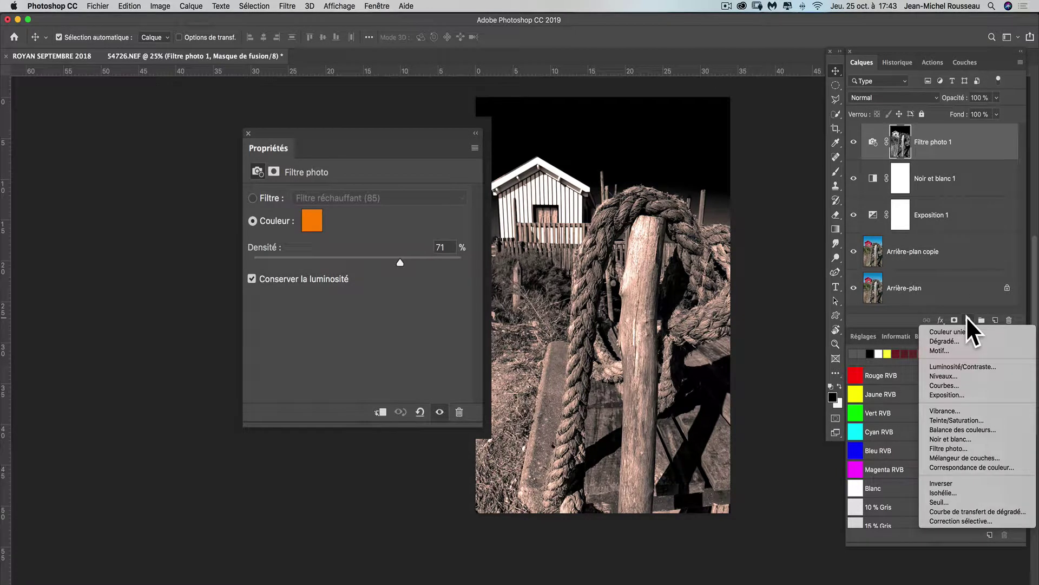
click(975, 457)
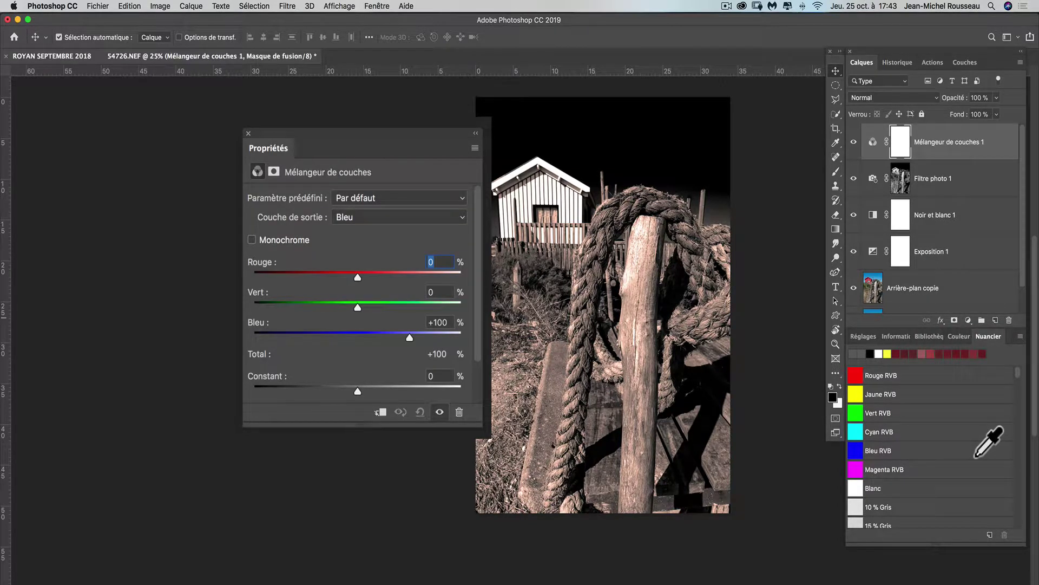
click(898, 176)
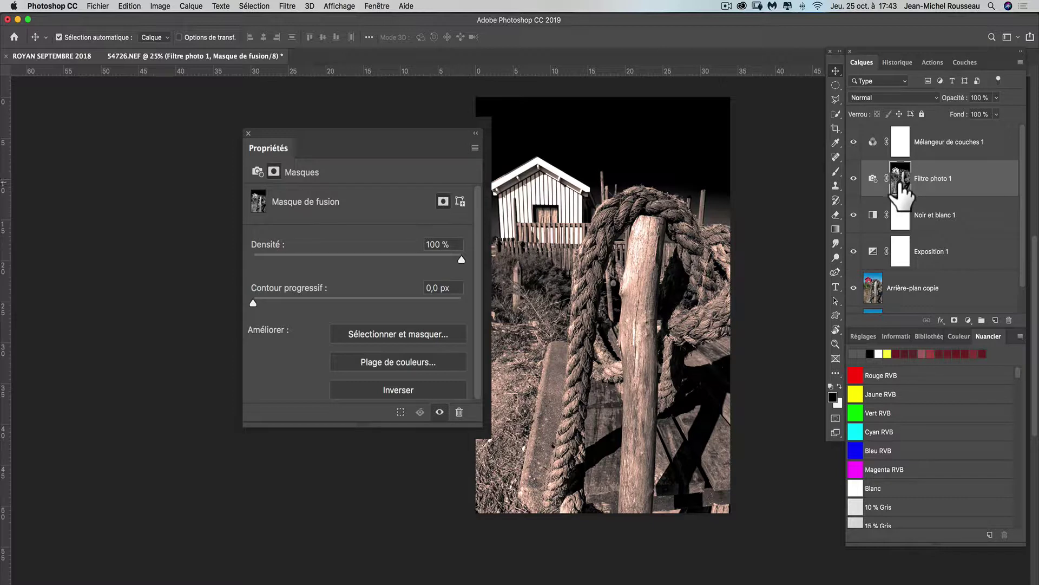
drag(899, 180, 898, 141)
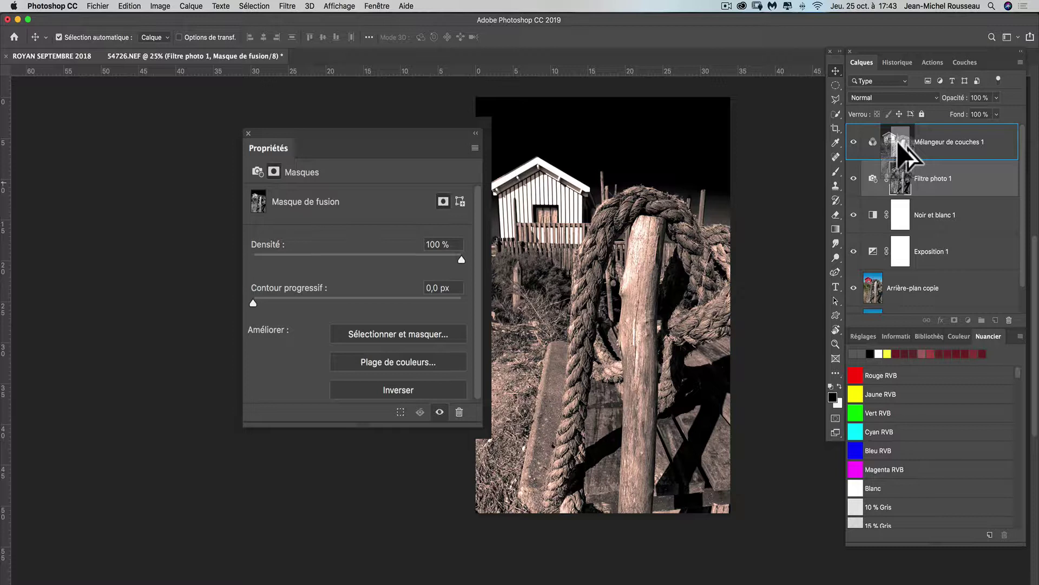
drag(899, 142, 897, 141)
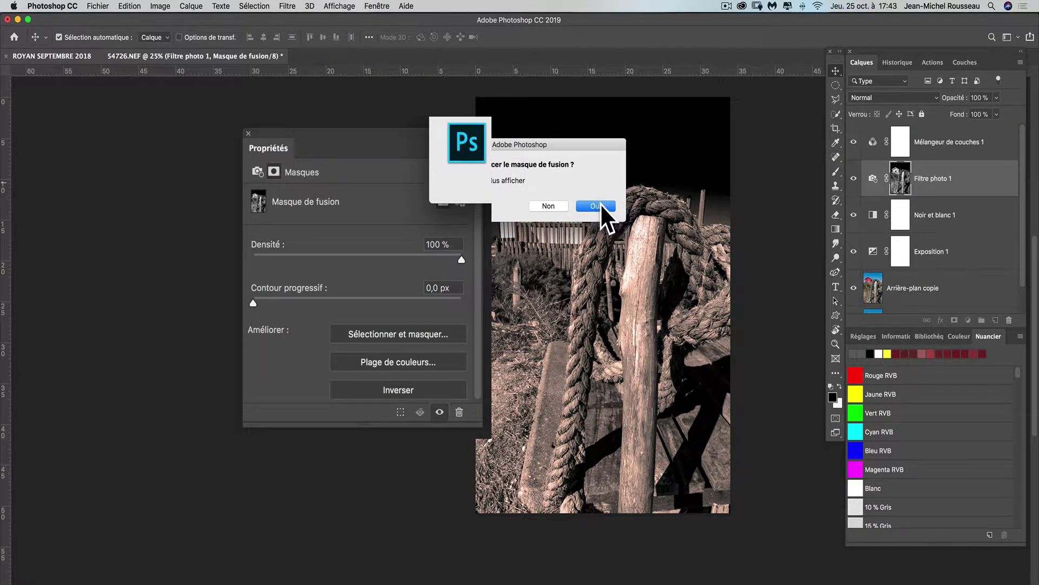
click(595, 206)
Invert the Mélangeur de couches 1 mask, check it on its own in the image, and return to the layer's mixing settings.
click(899, 142)
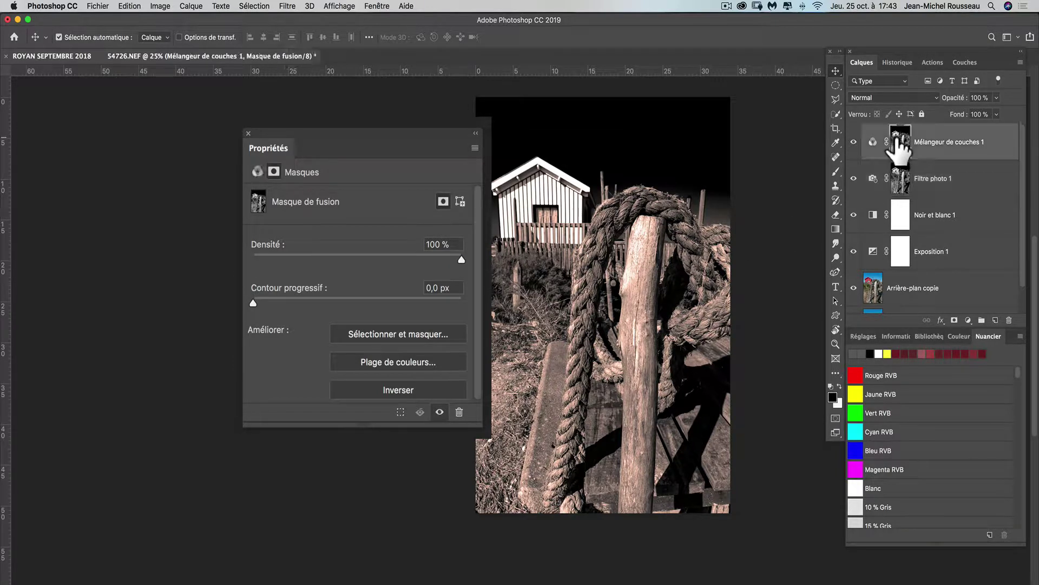
drag(899, 135, 898, 137)
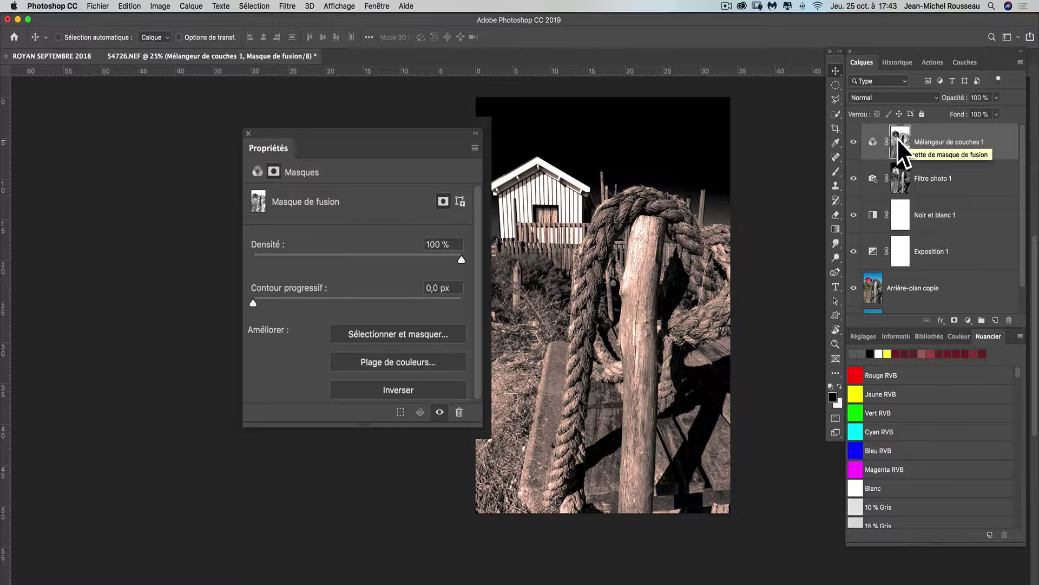
alt+click(899, 149)
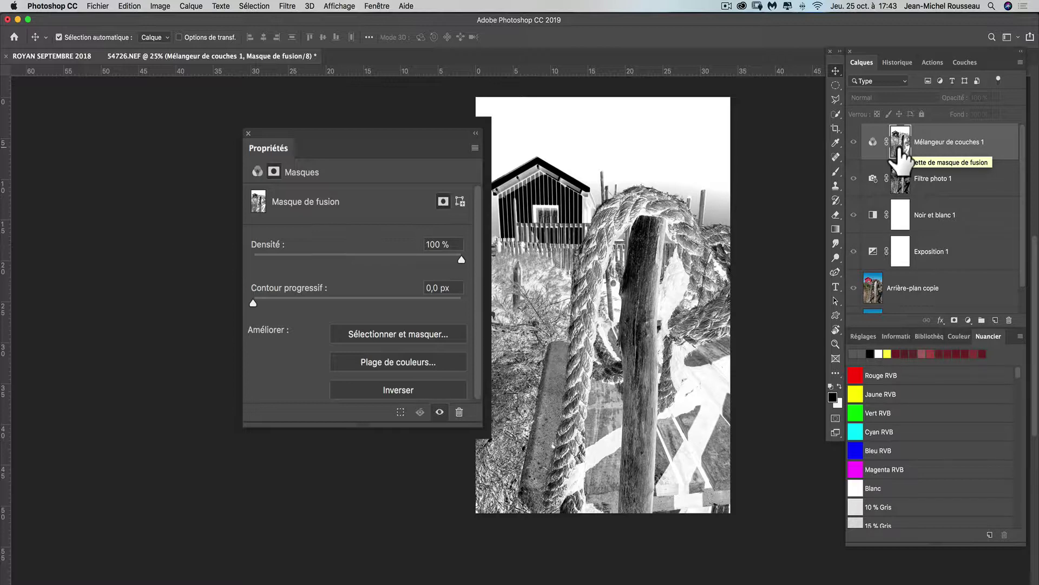
alt+click(899, 155)
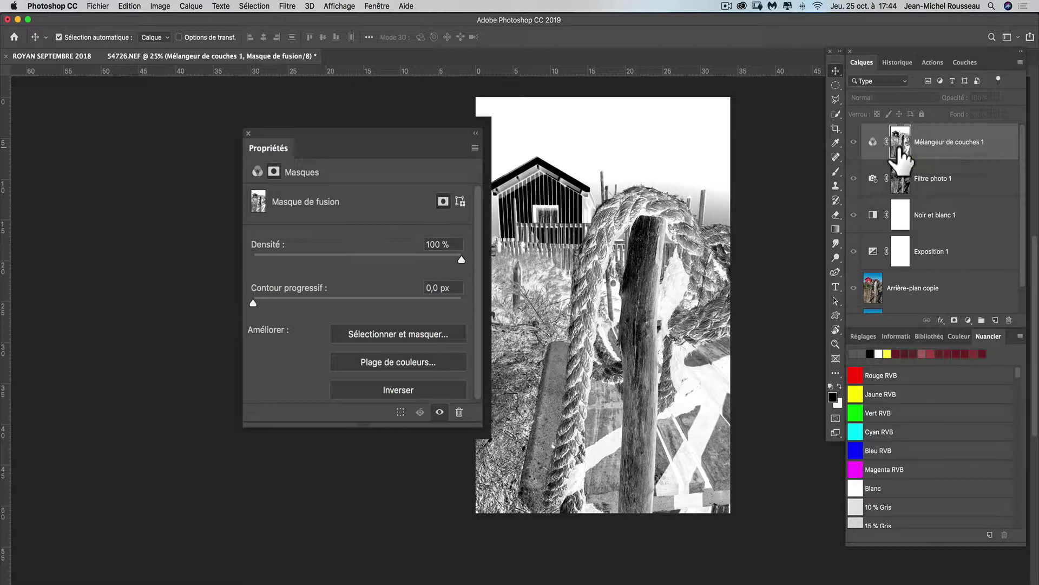
click(873, 145)
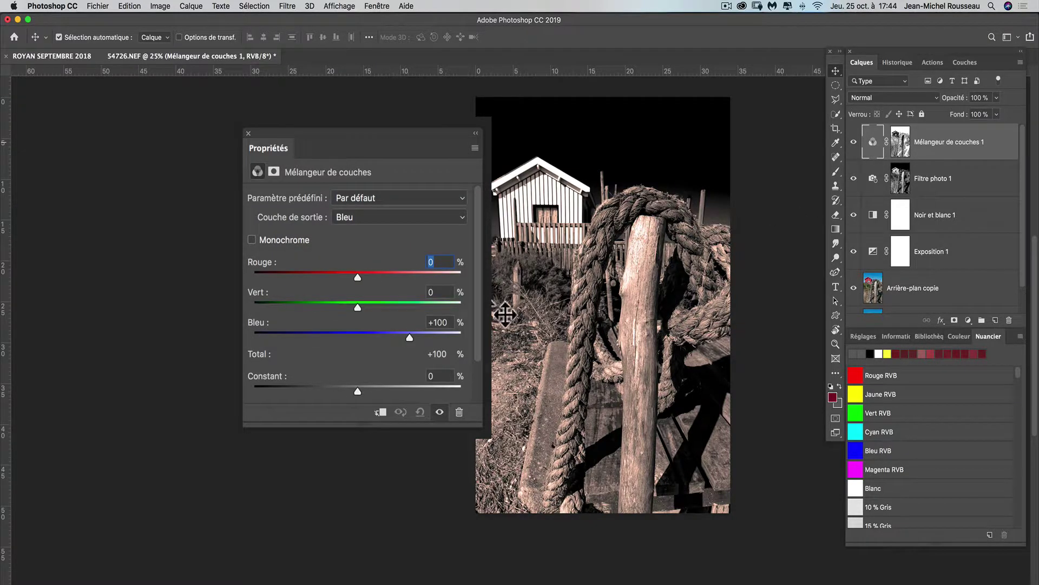
For the Bleu output channel of Mélangeur de couches 1, set Rouge to +32 % and Vert to -12 %.
click(378, 199)
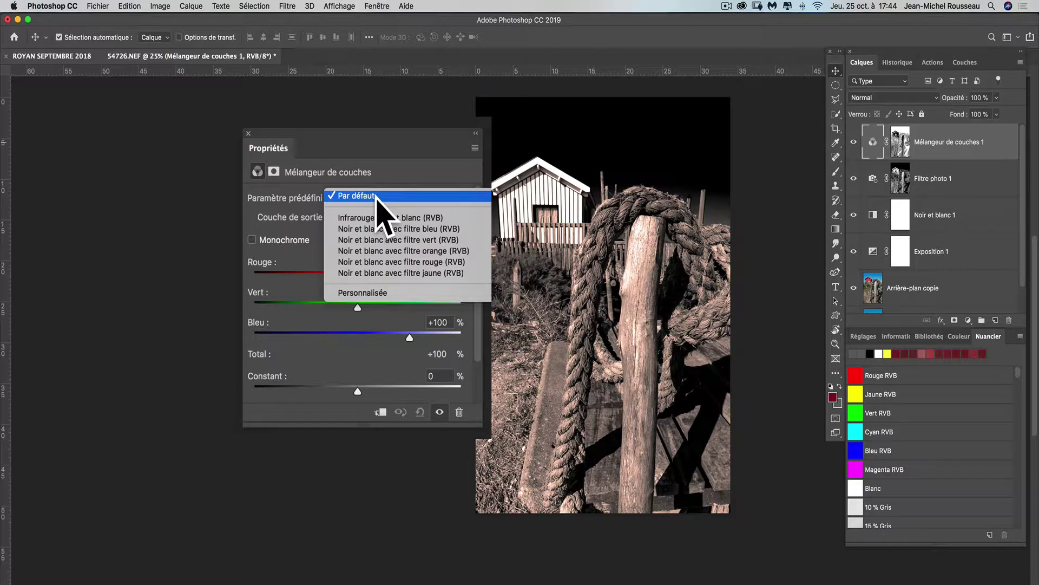
click(377, 196)
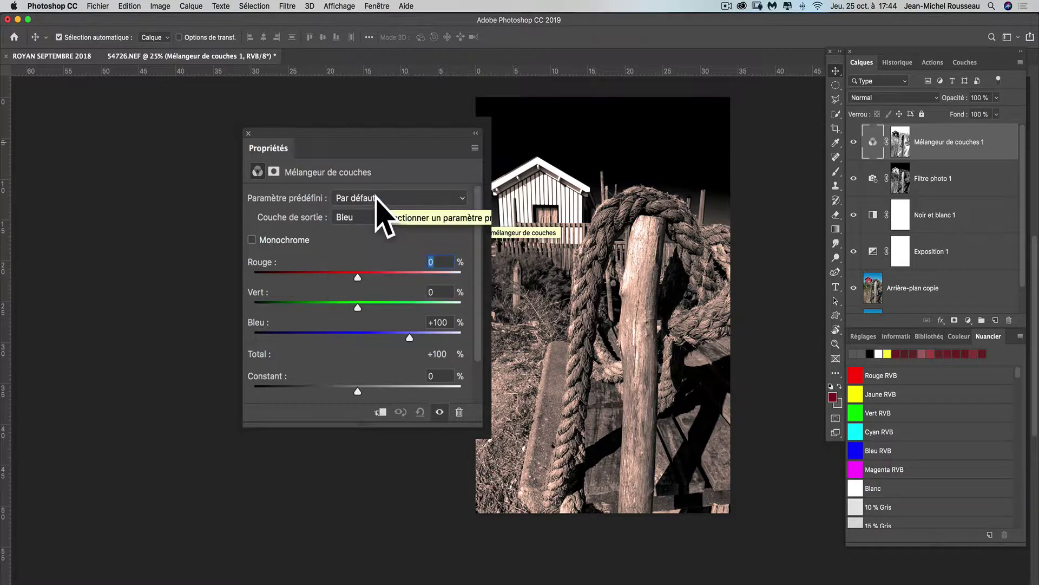
click(374, 238)
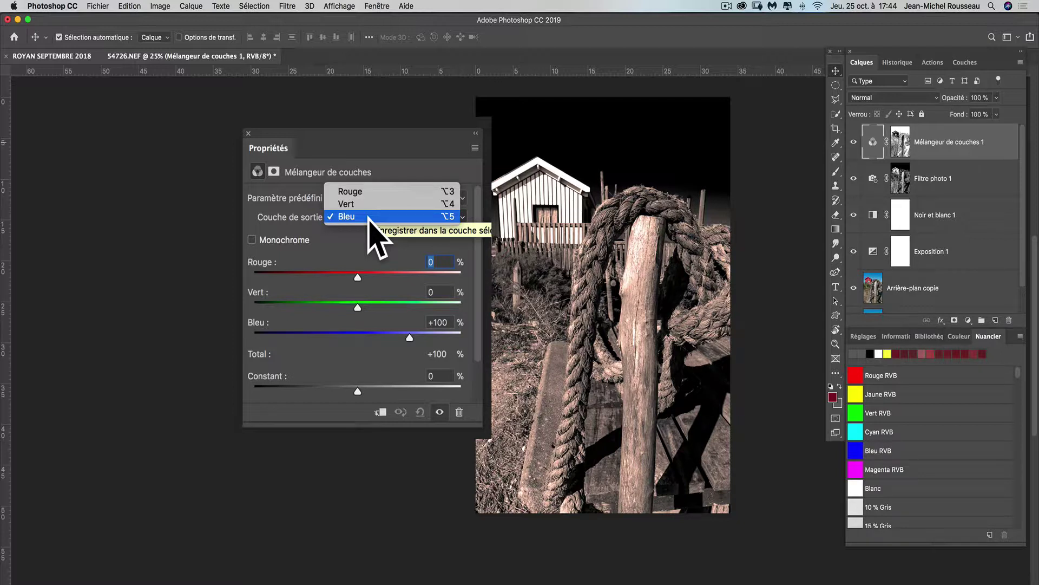
click(369, 216)
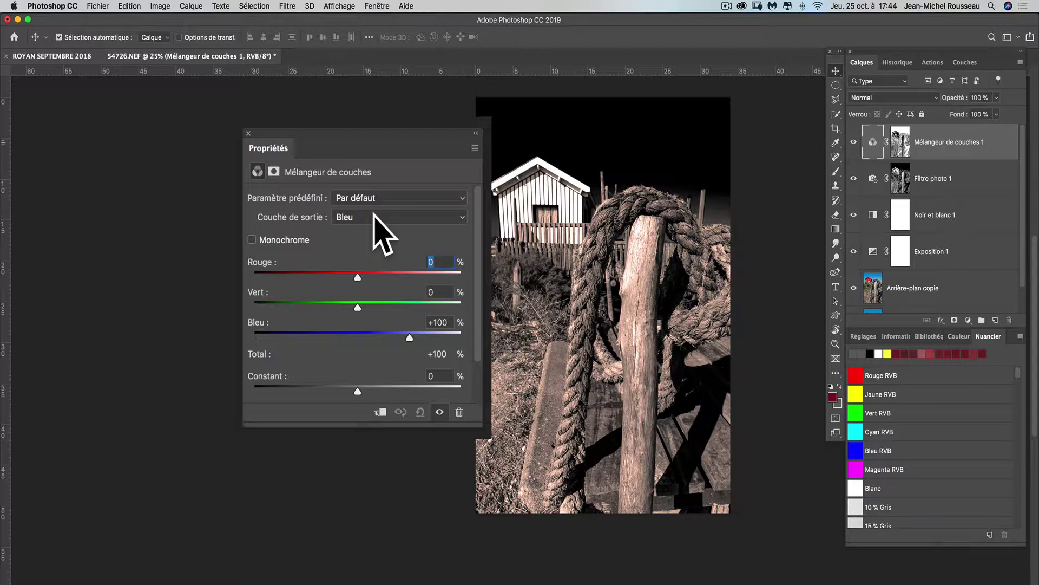
click(374, 215)
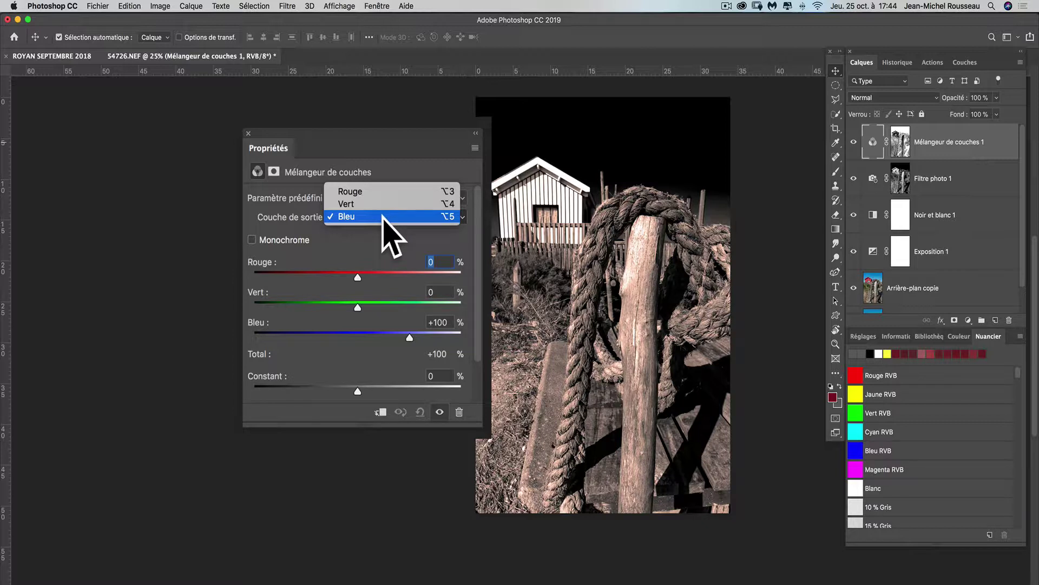
click(382, 216)
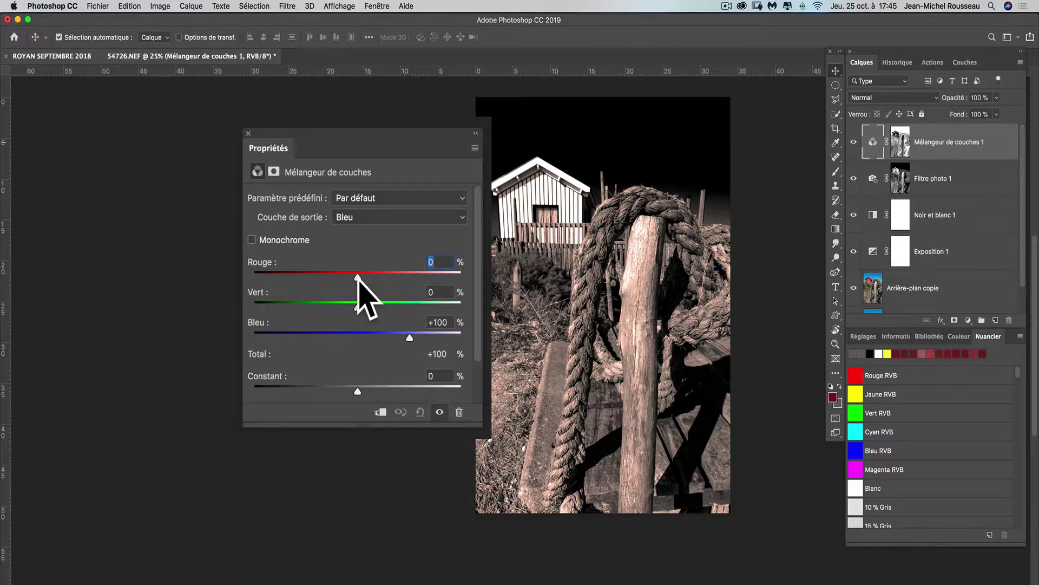
drag(358, 277, 351, 307)
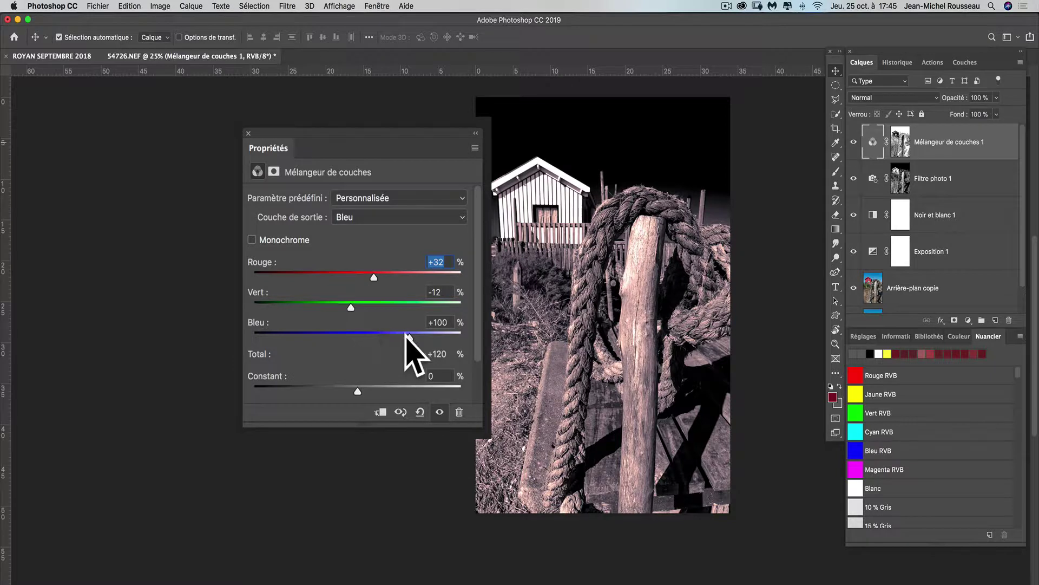
For the Bleu output channel of Mélangeur de couches 1, set Rouge to +23 %, Vert to -3 %, Bleu to +121 % and Constant to +6 %.
drag(409, 334, 422, 337)
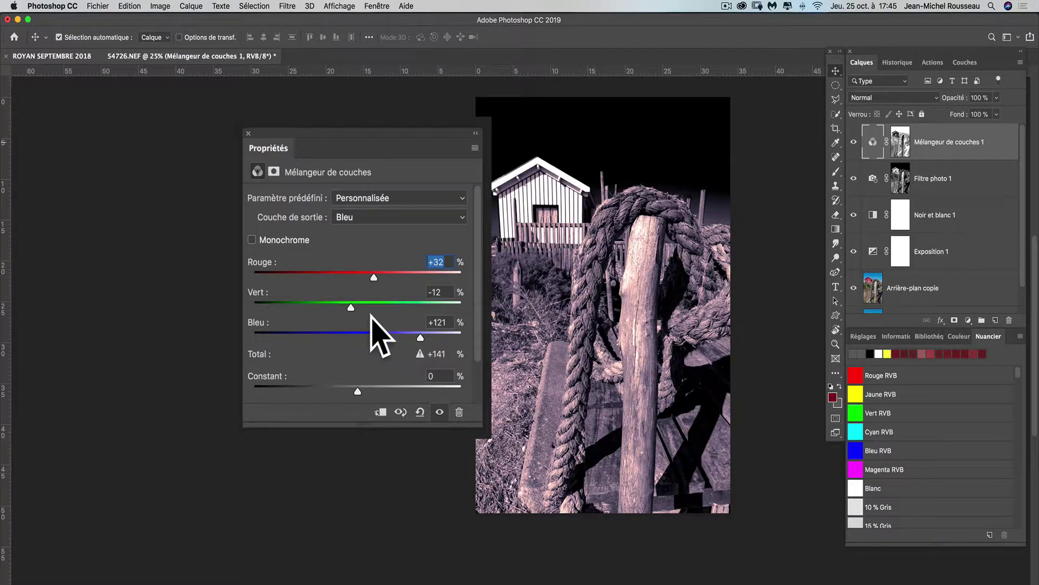
drag(353, 306, 369, 278)
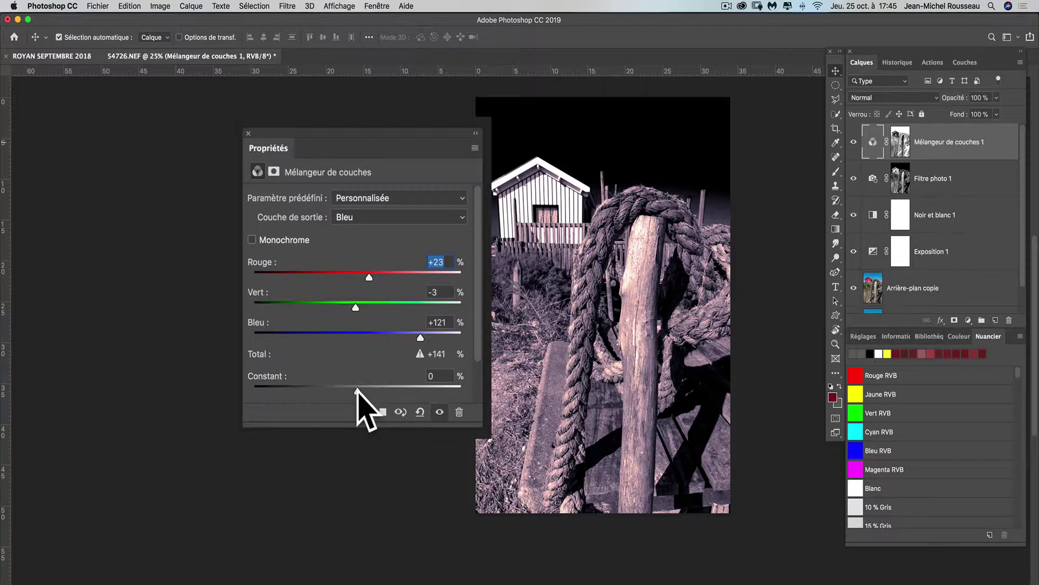
drag(357, 389, 361, 387)
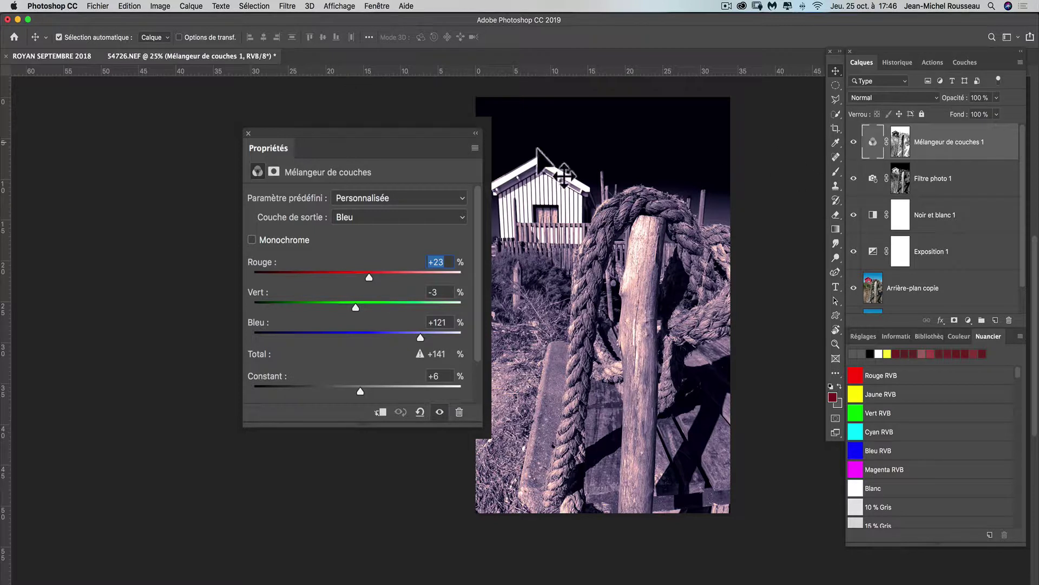
click(247, 133)
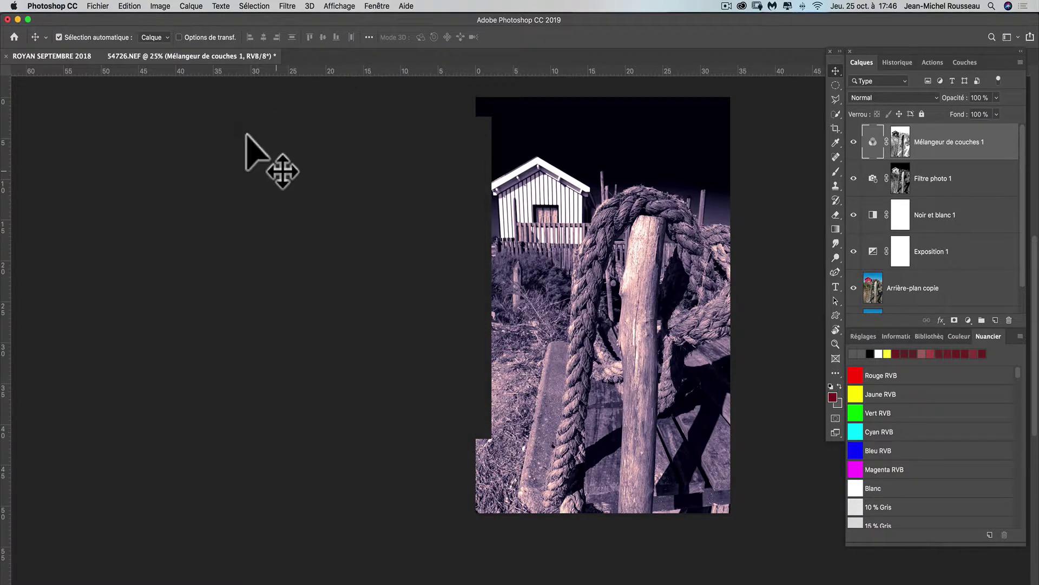
Lower the opacity of the Mélangeur de couches 1 layer to 45 %.
click(957, 102)
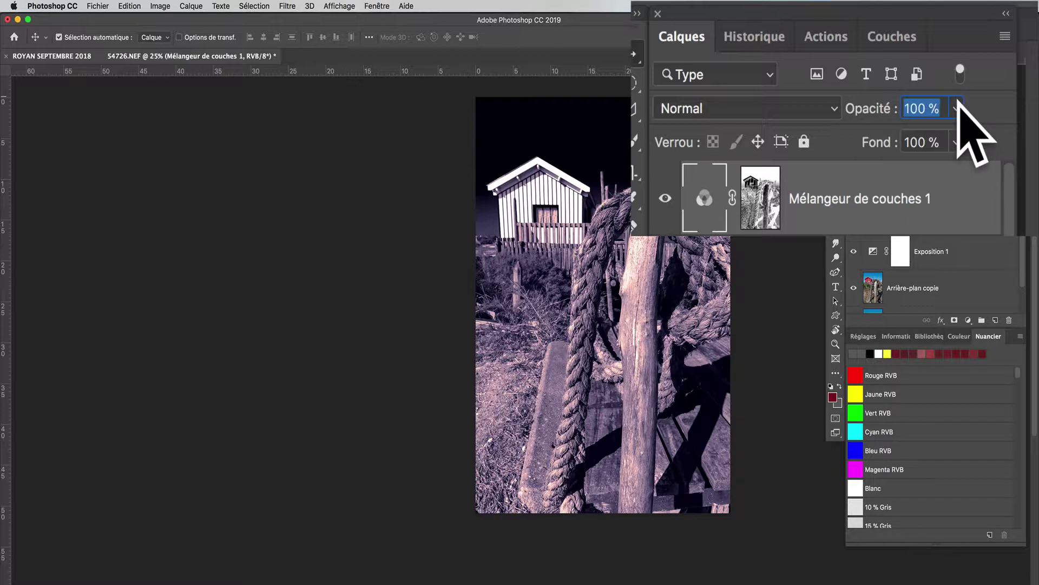
click(956, 108)
drag(953, 136, 902, 132)
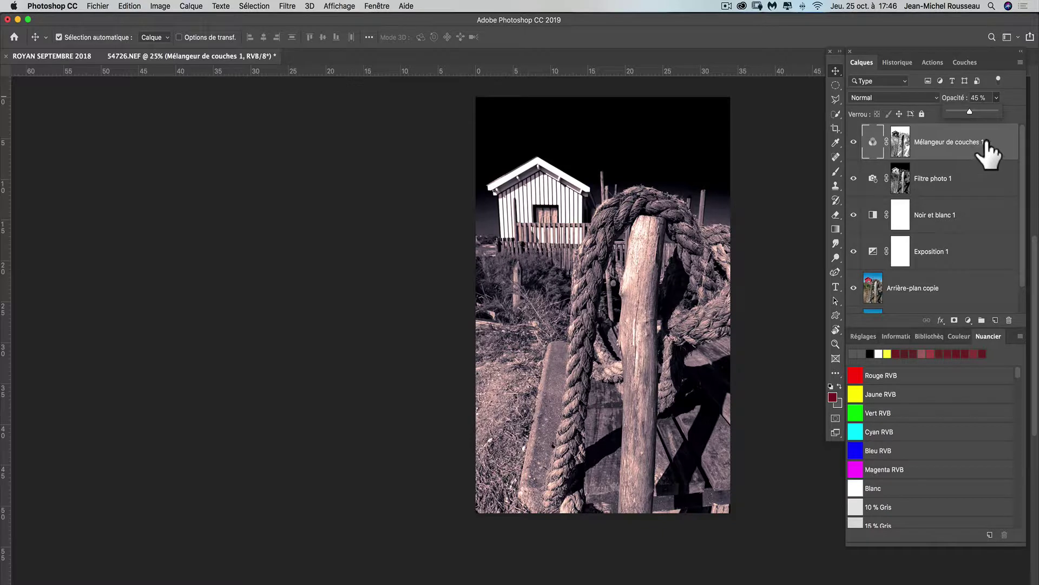
Delete the Mélangeur de couches 1 and Filtre photo 1 adjustment layers.
drag(990, 151, 1009, 320)
drag(984, 143, 1009, 320)
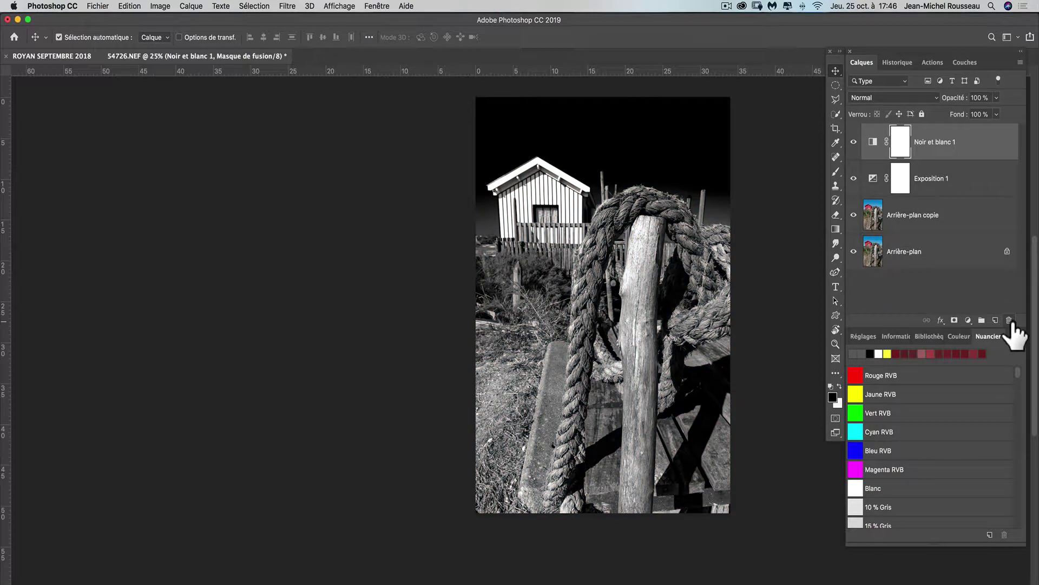
Load the luminosity of the composite RVB channel as a selection and return to the layer list.
click(972, 62)
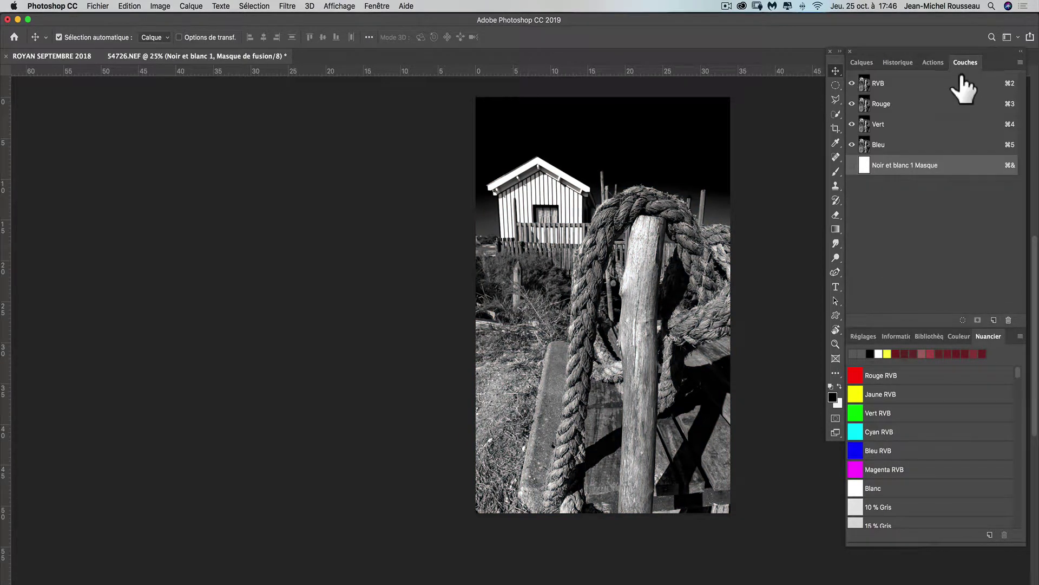
click(938, 85)
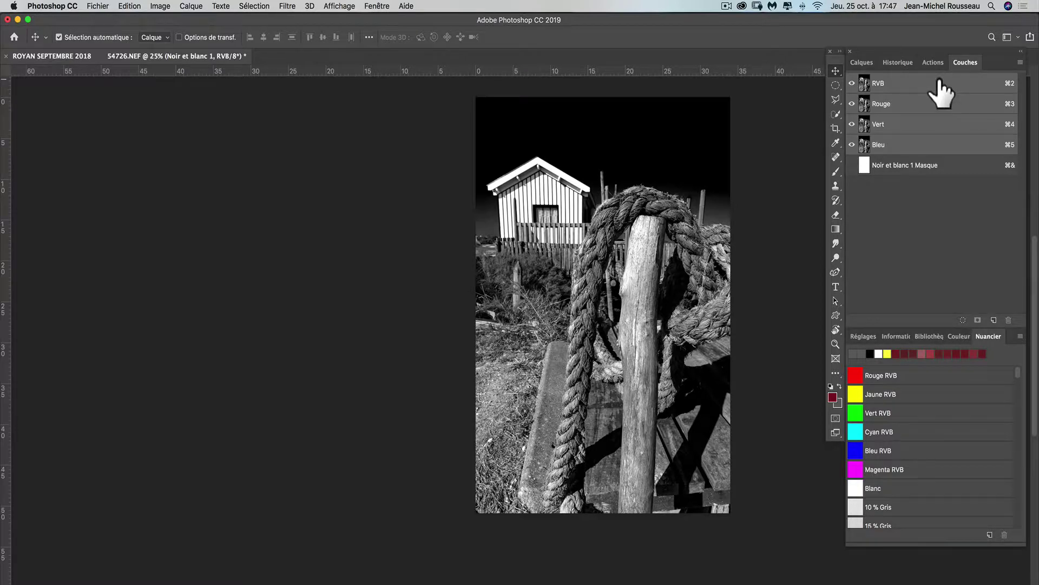
super+click(936, 83)
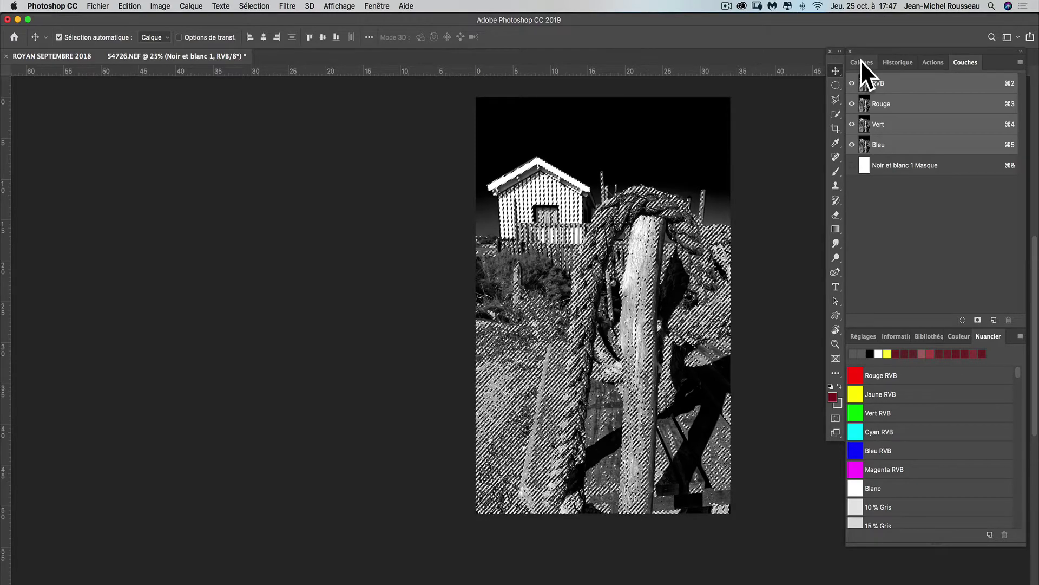
click(861, 61)
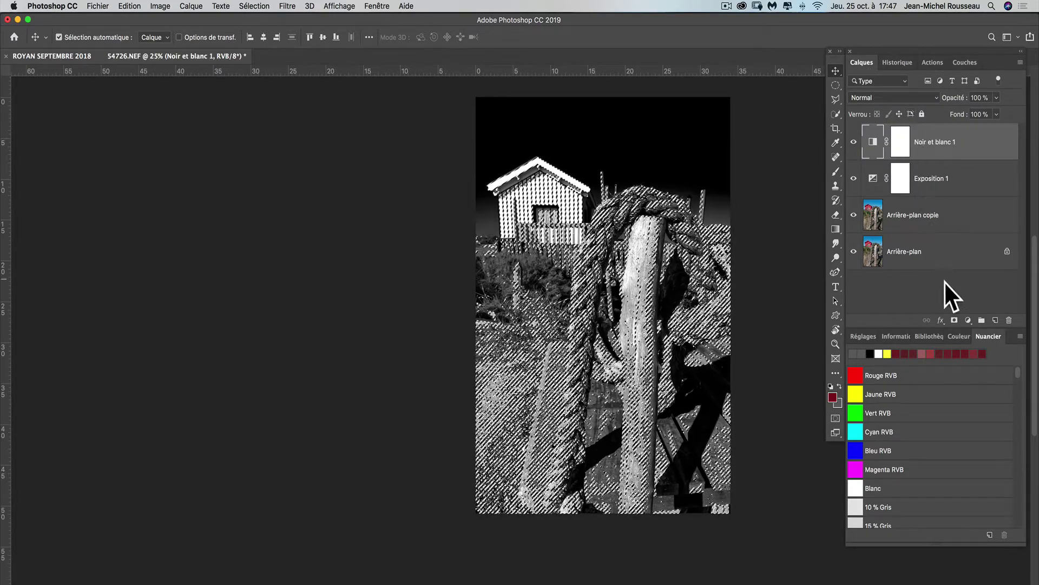
Add a Couleur unie fill layer masked by the selection, with a brown of T 40°, S 80 % and L 43 %.
click(968, 320)
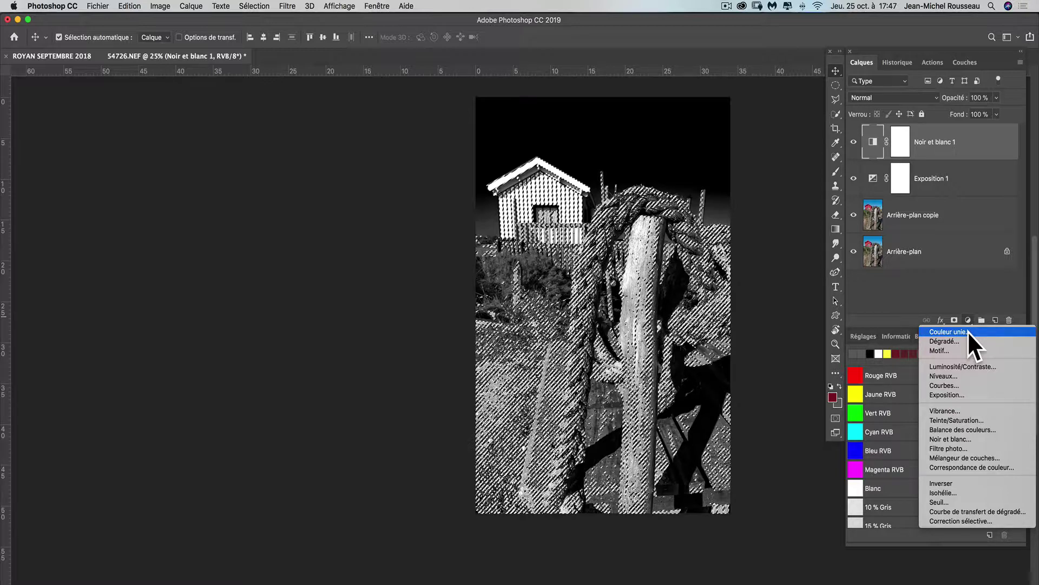
click(967, 330)
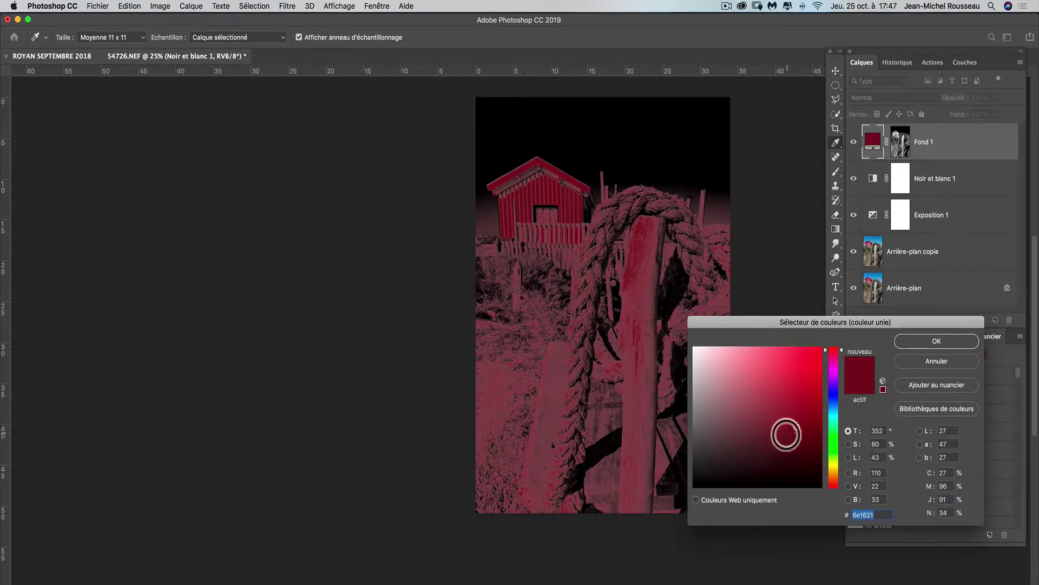
click(834, 475)
drag(835, 476, 836, 472)
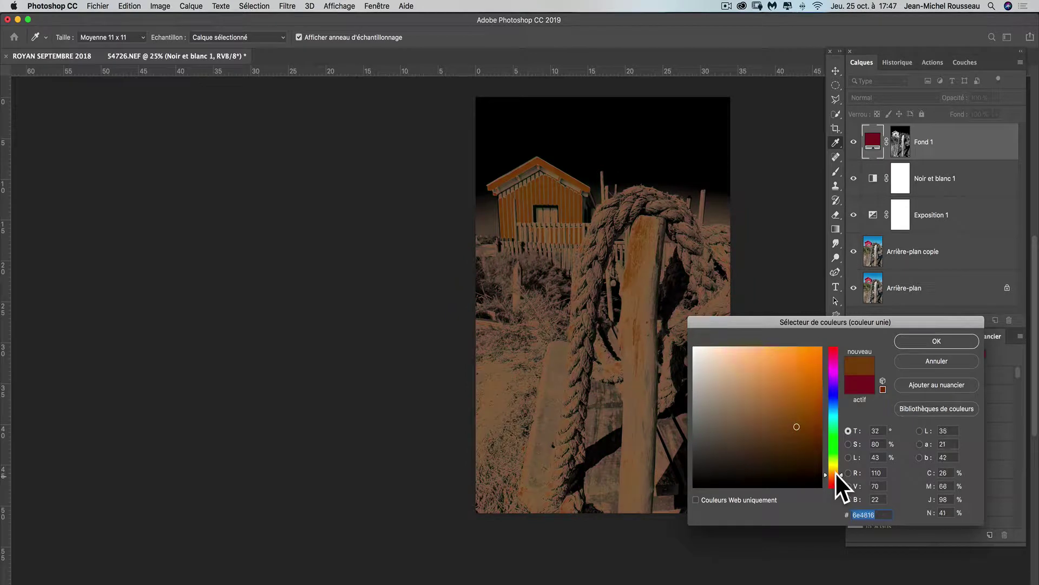
click(935, 340)
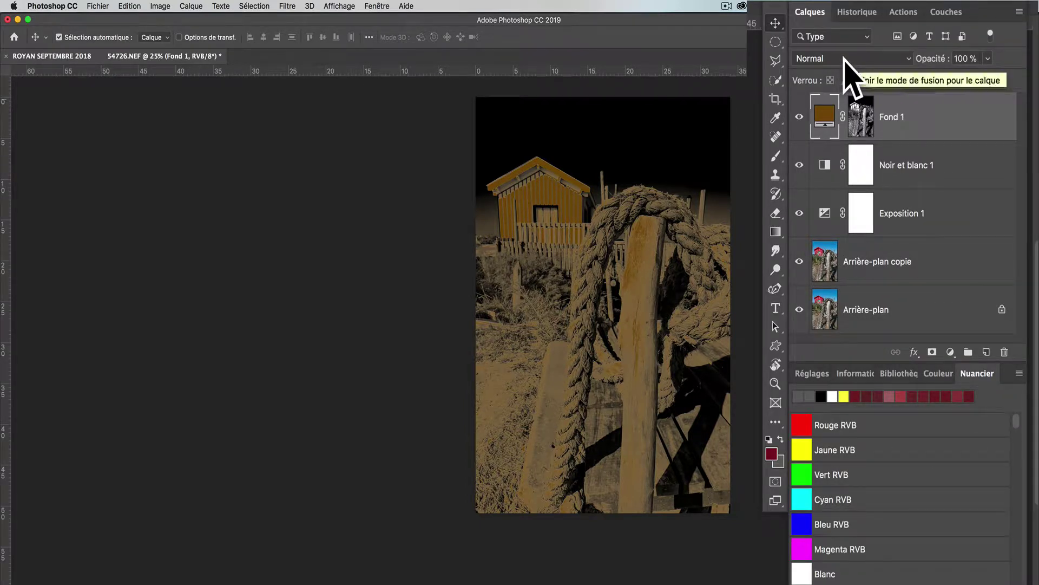
Set the blend mode of the Fond 1 fill layer to Lumière tamisée.
click(845, 59)
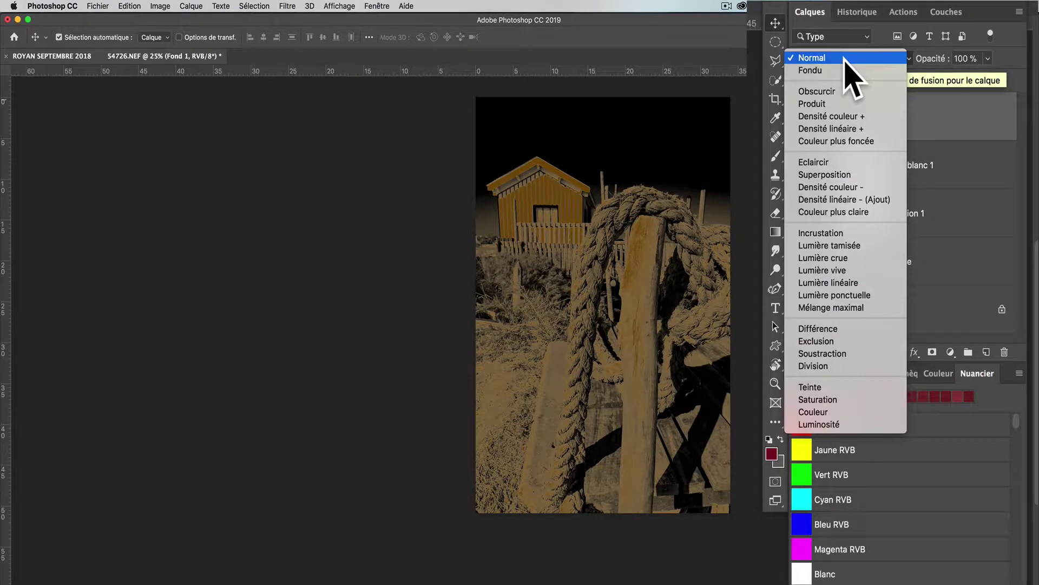
click(845, 57)
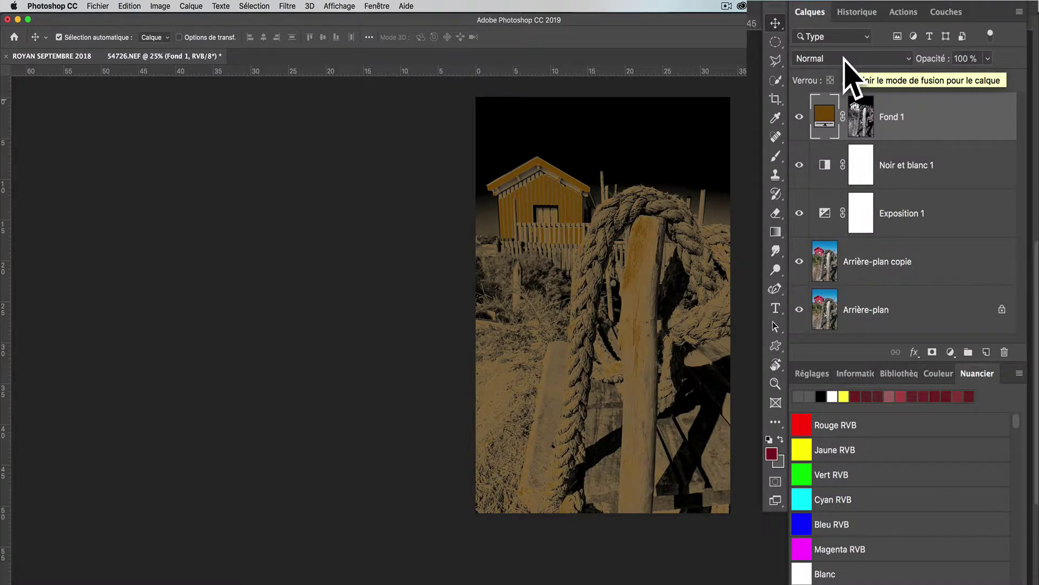
click(846, 59)
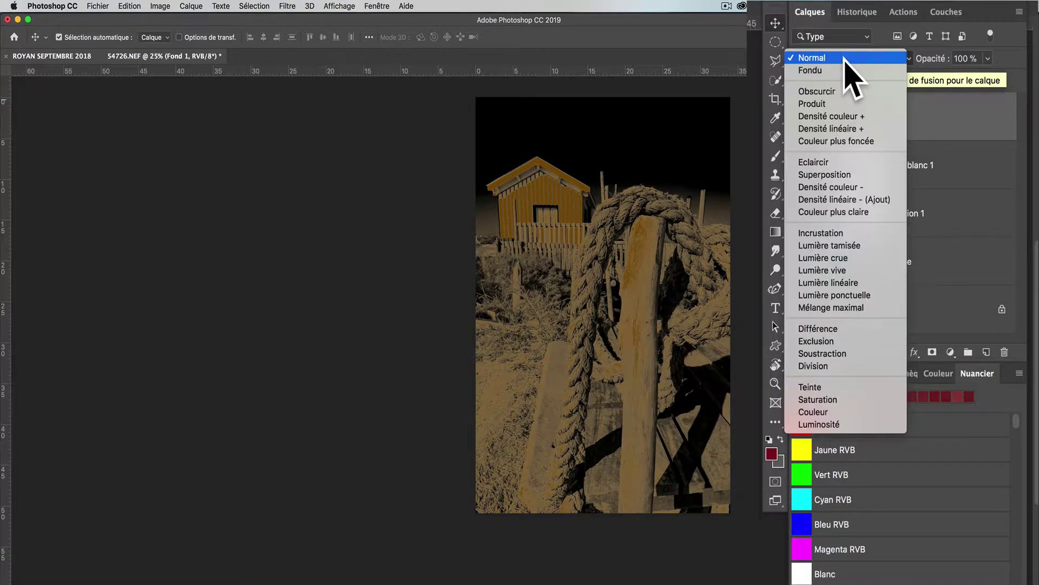
click(861, 246)
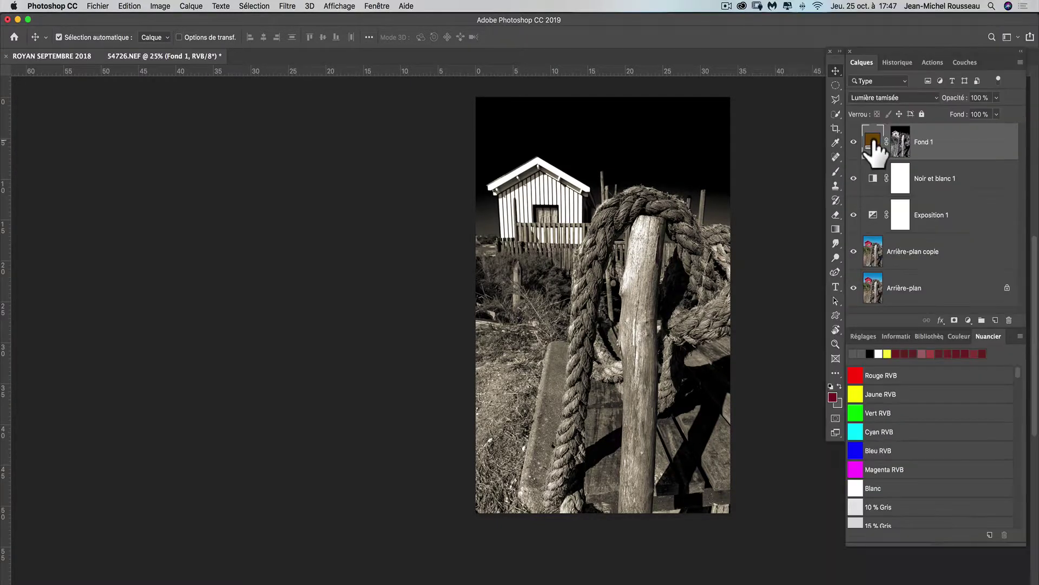
Change the Fond 1 fill colour to an orange with T 40°, S 92 % and L 80 %.
double_click(872, 138)
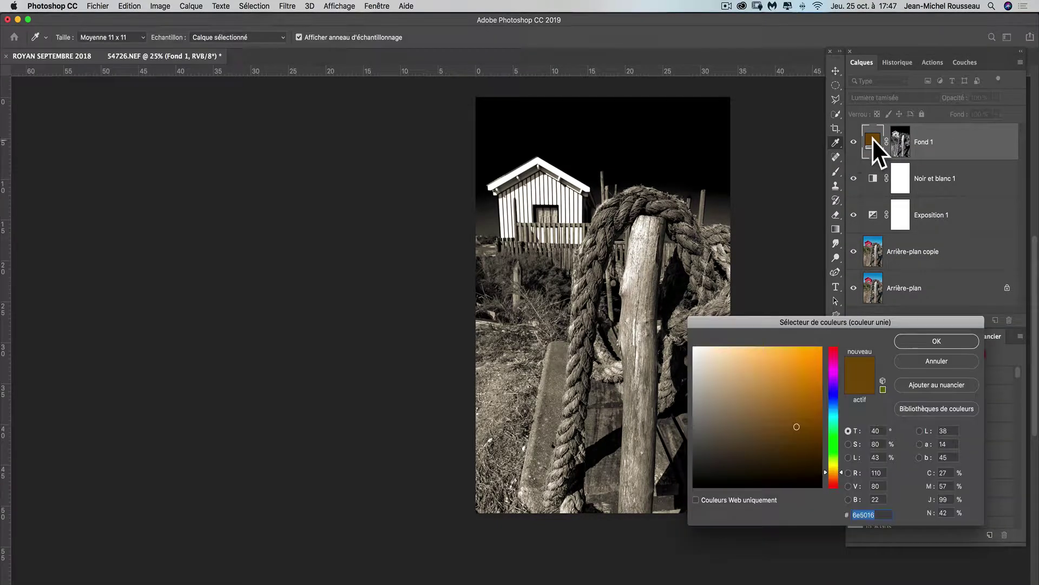
drag(796, 426, 812, 375)
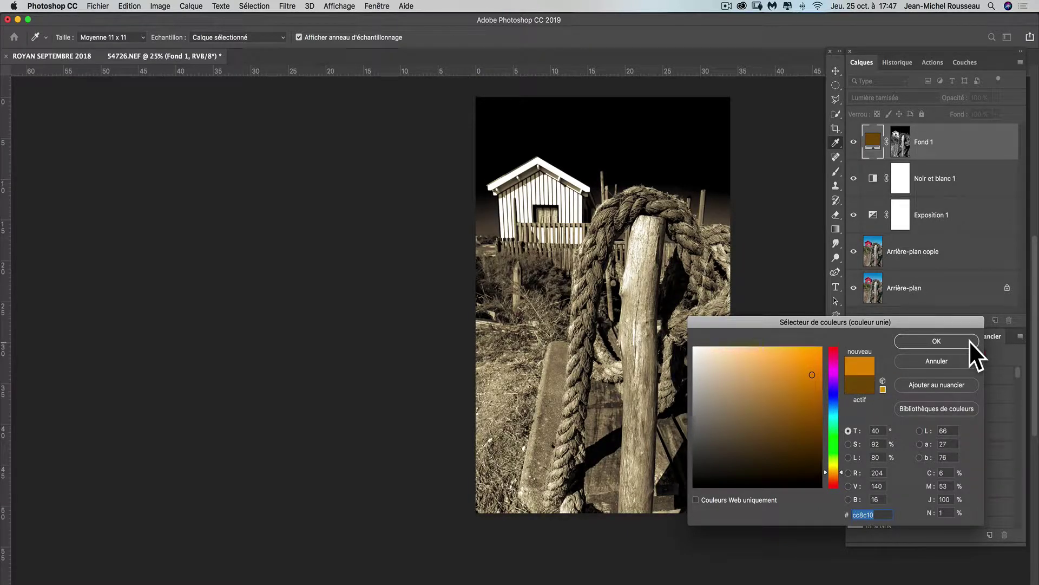
click(936, 341)
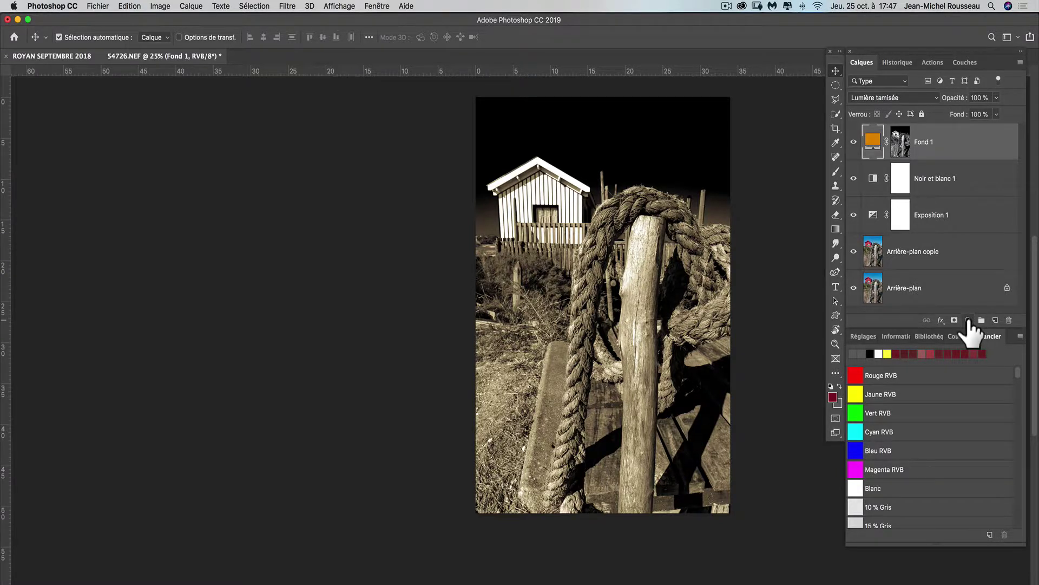
Add a Correspondance de couleur adjustment layer on top and replace its mask with a copy of the Fond 1 mask.
click(968, 320)
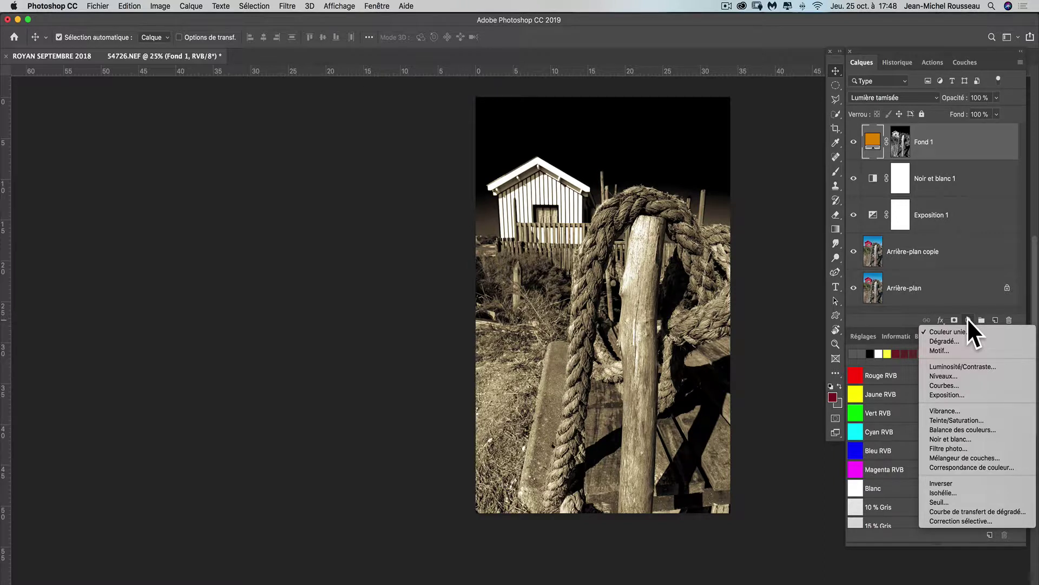
click(984, 468)
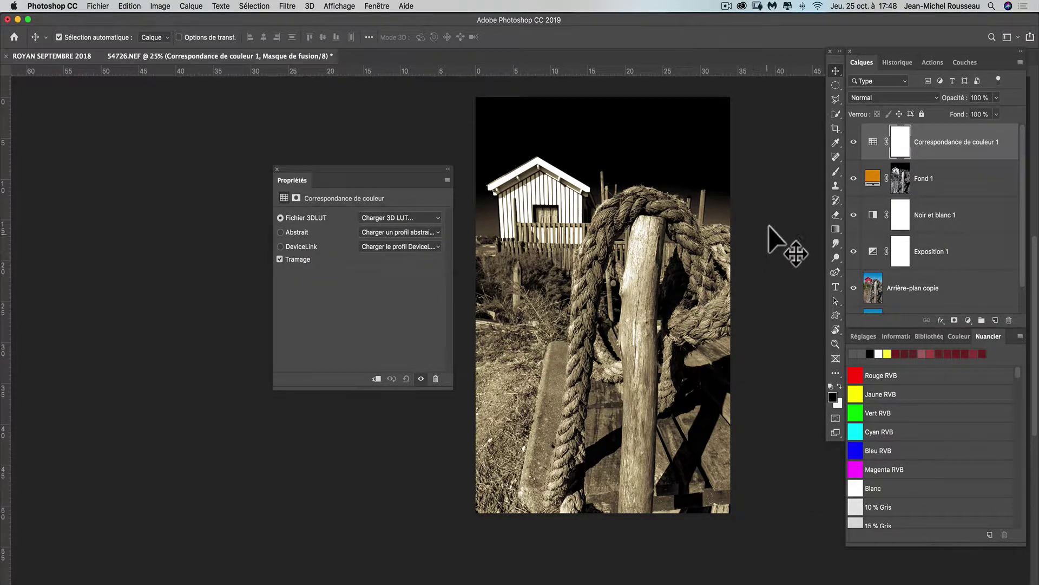
click(901, 178)
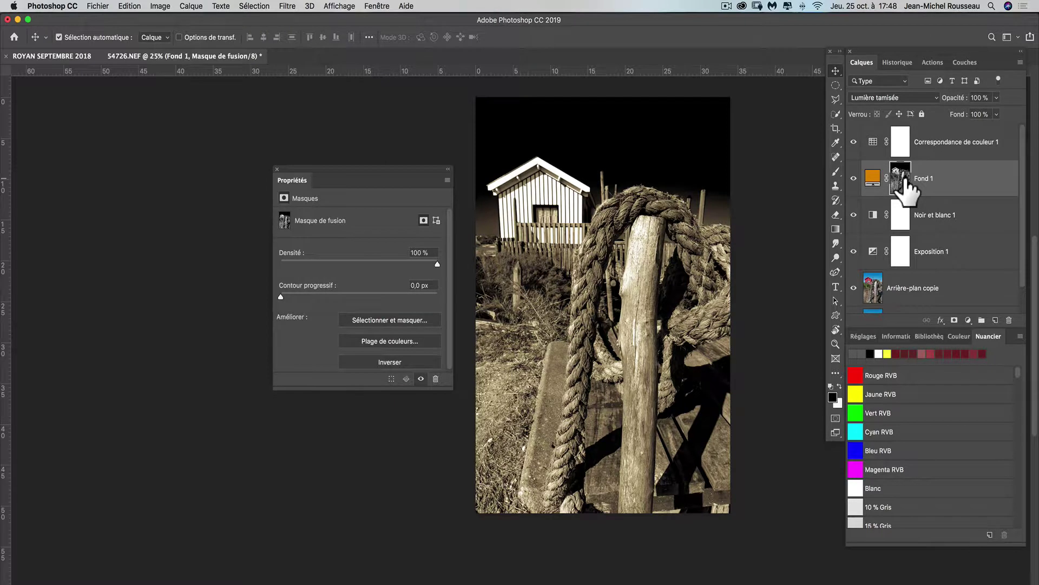
drag(904, 178, 900, 149)
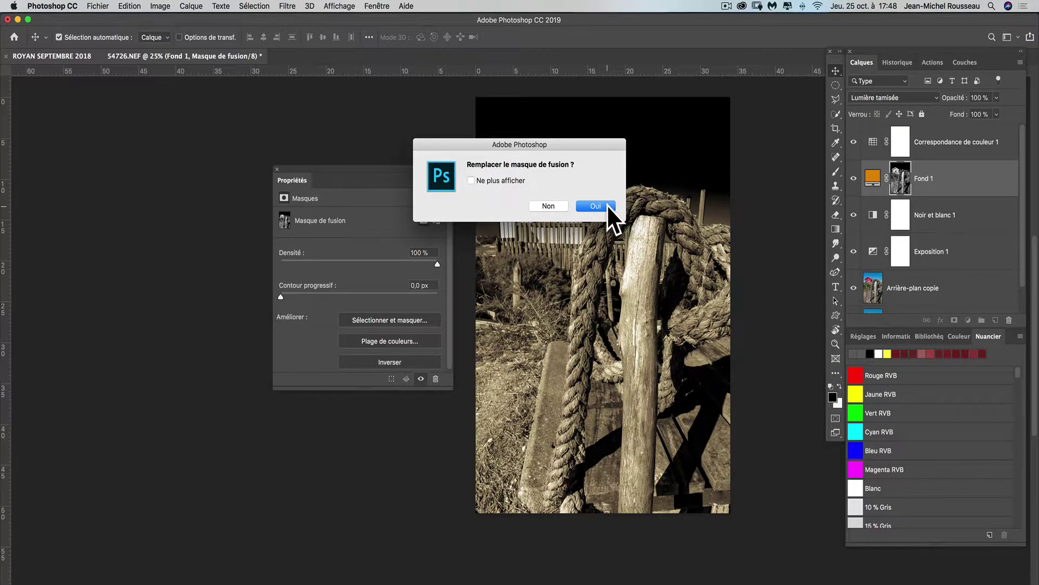
click(596, 206)
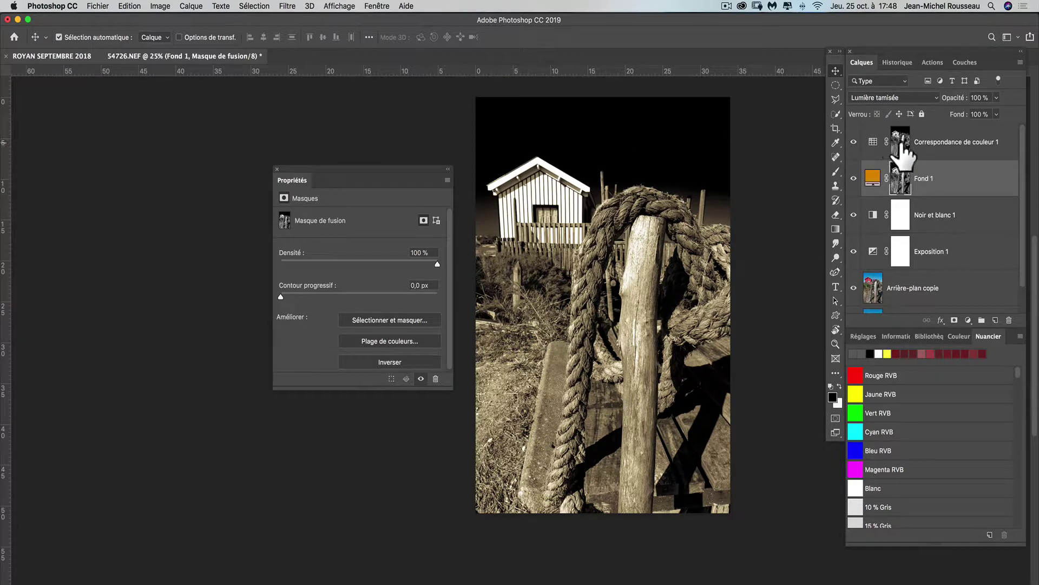
Invert the Correspondance de couleur 1 mask and show it on its own in the image.
click(900, 143)
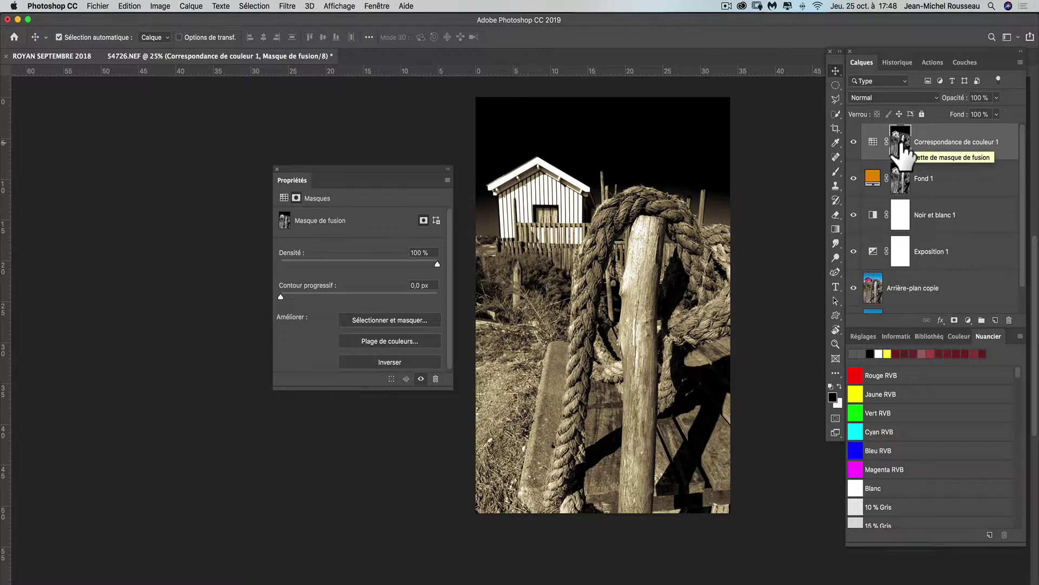
drag(900, 144, 900, 141)
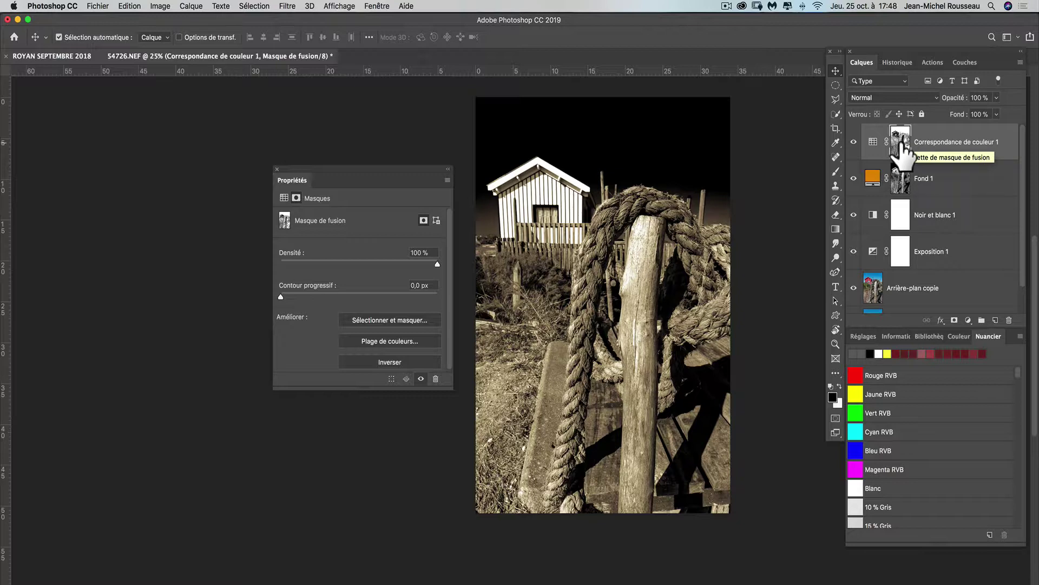
alt+click(900, 142)
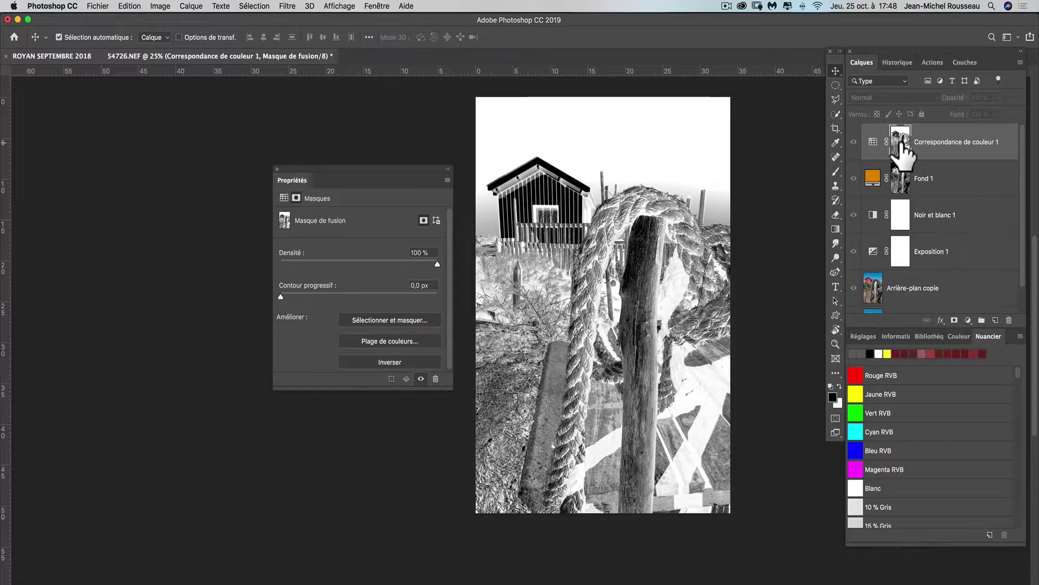
Return to the Correspondance de couleur 1 settings and load HorrorBlue.3DL as its 3D LUT file.
click(873, 141)
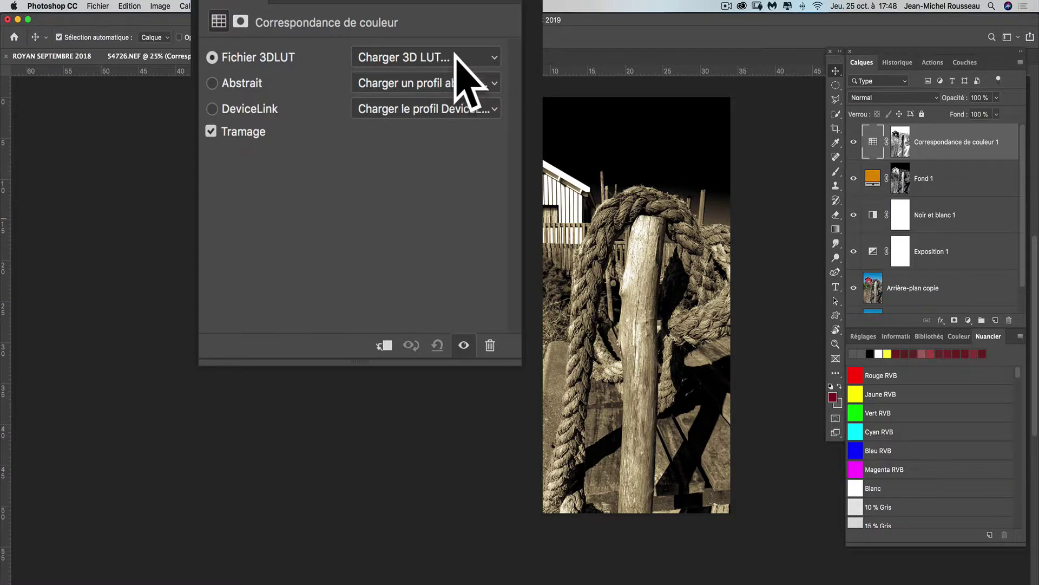
click(456, 57)
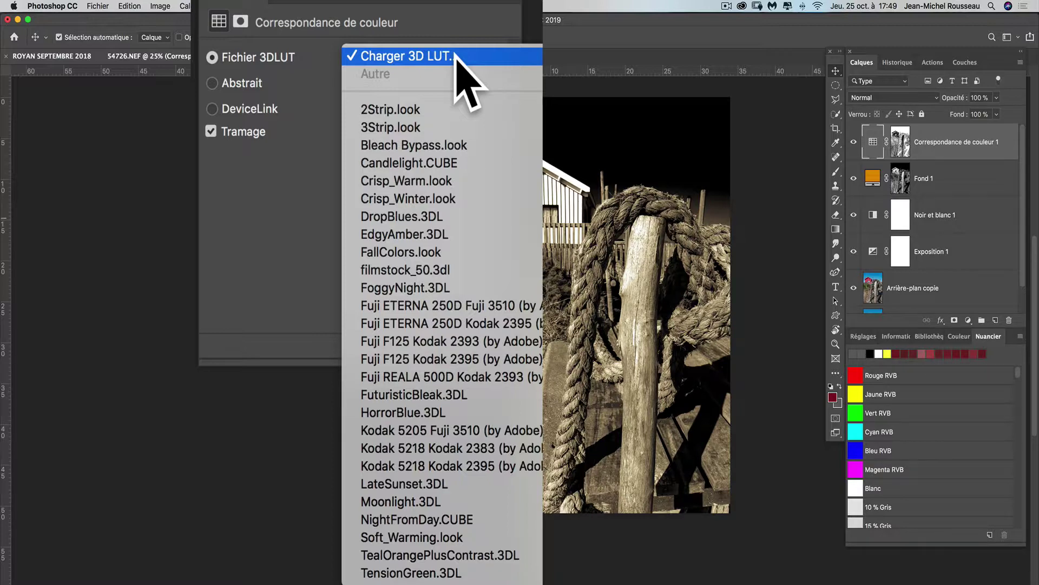
click(477, 411)
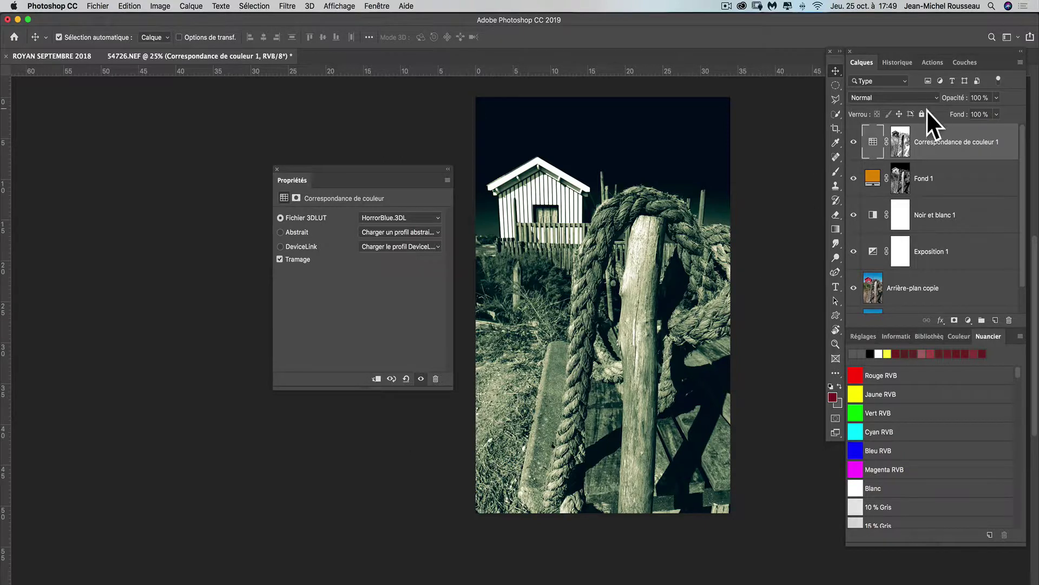
Darken the Correspondance de couleur 1 mask with Niveaux, setting the midtone input level to 0,38, and return to the layer's settings.
click(901, 148)
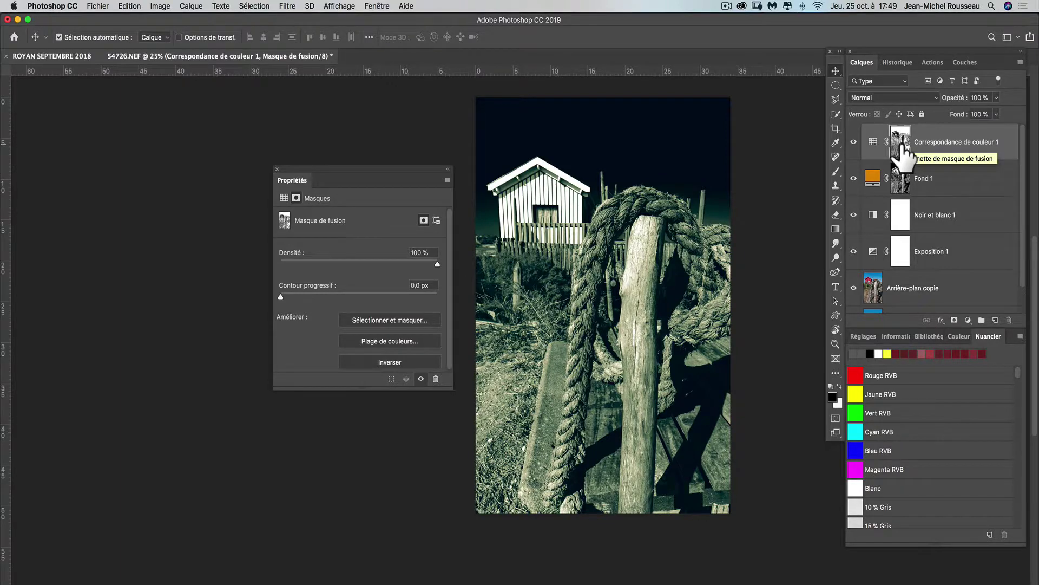
alt+click(900, 146)
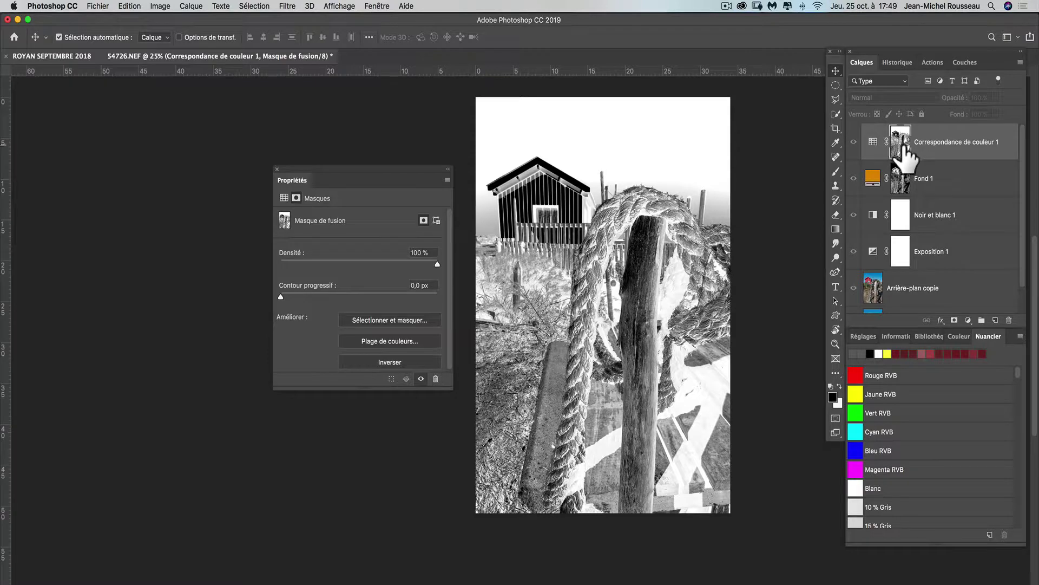
click(153, 6)
mouse_move(174, 34)
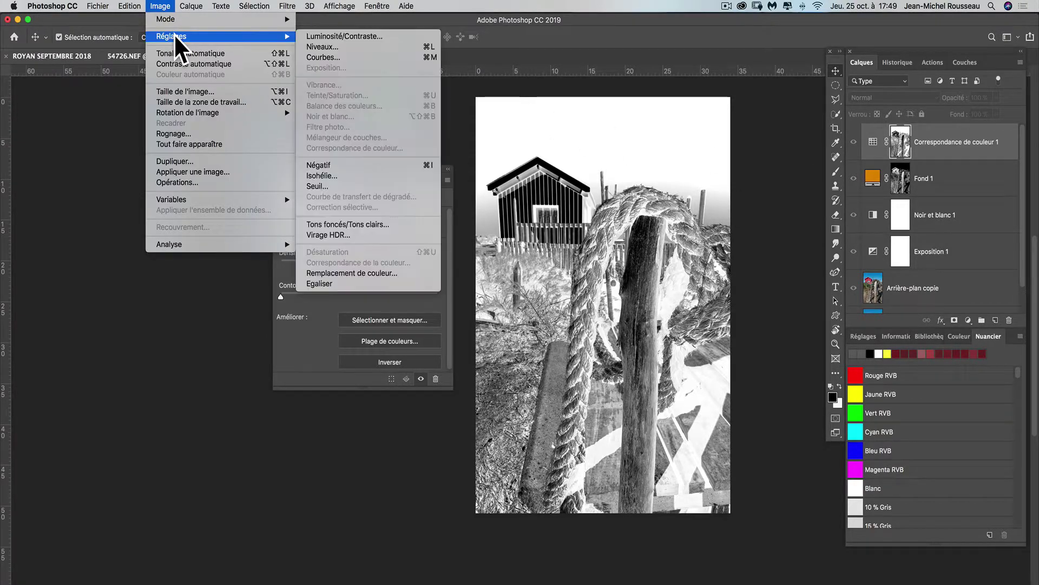
click(329, 47)
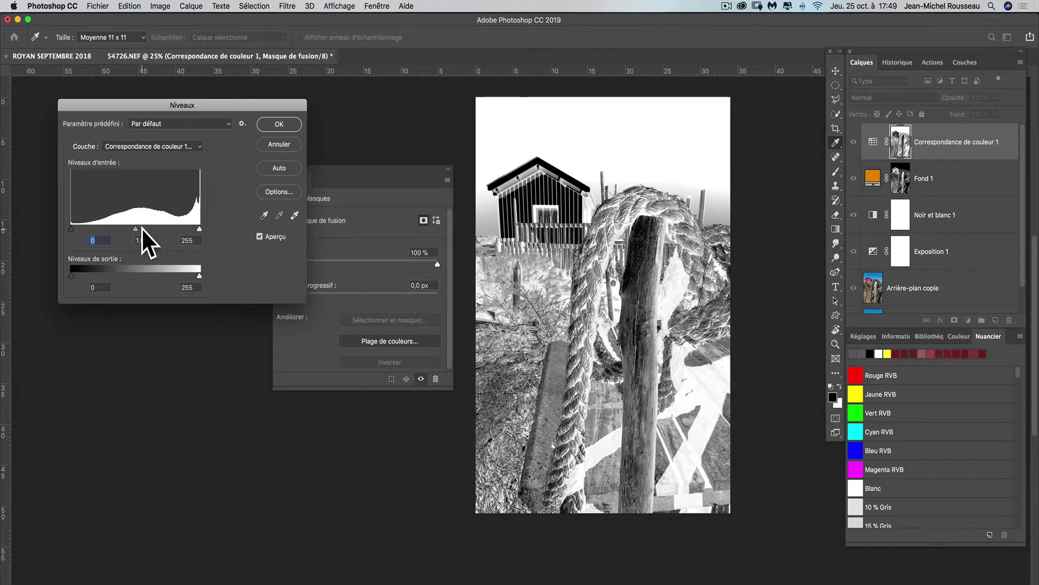
drag(137, 228, 170, 230)
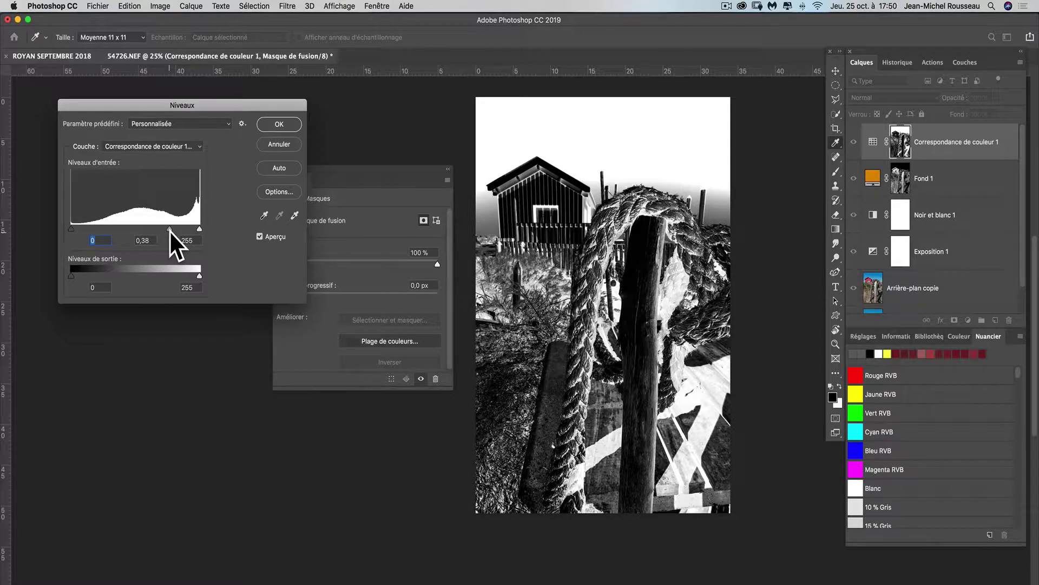
key(Tab)
click(270, 124)
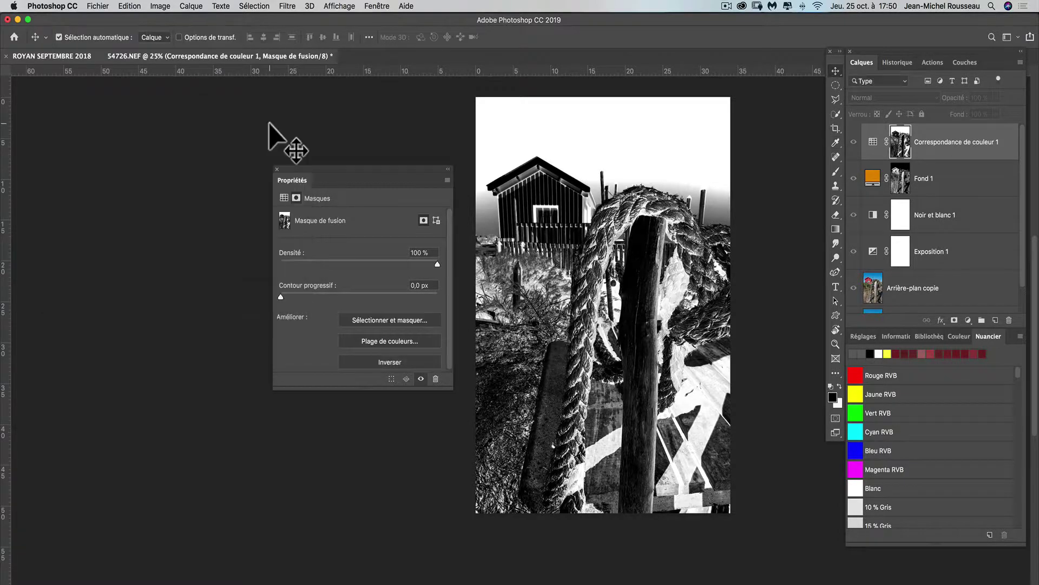
click(872, 142)
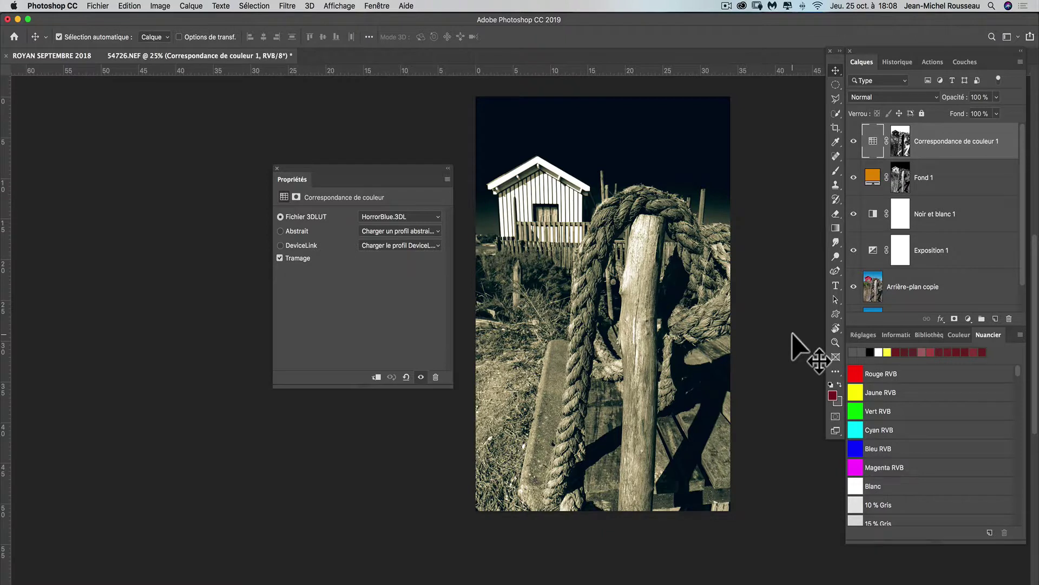
click(968, 319)
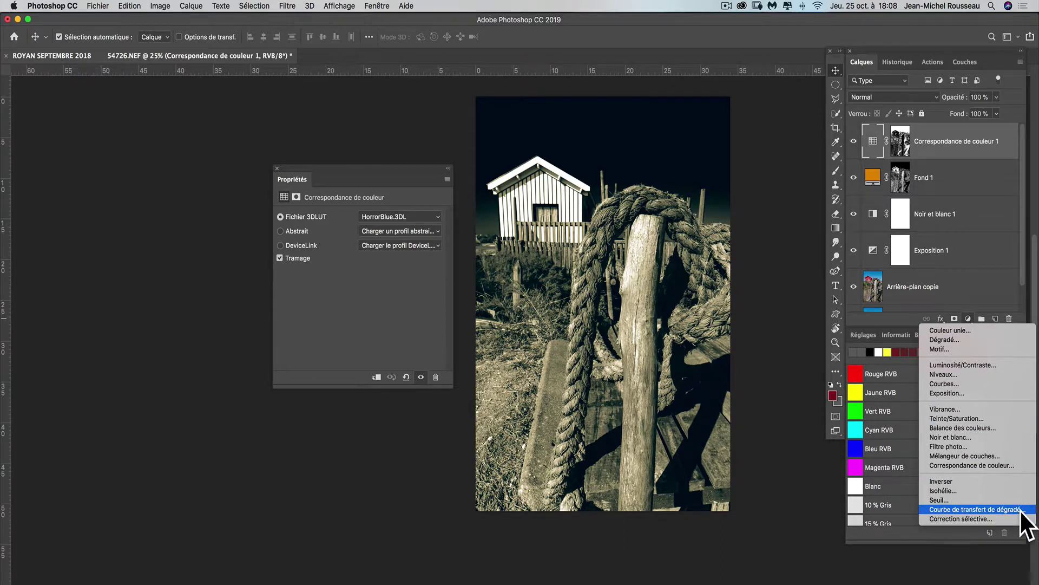
click(783, 298)
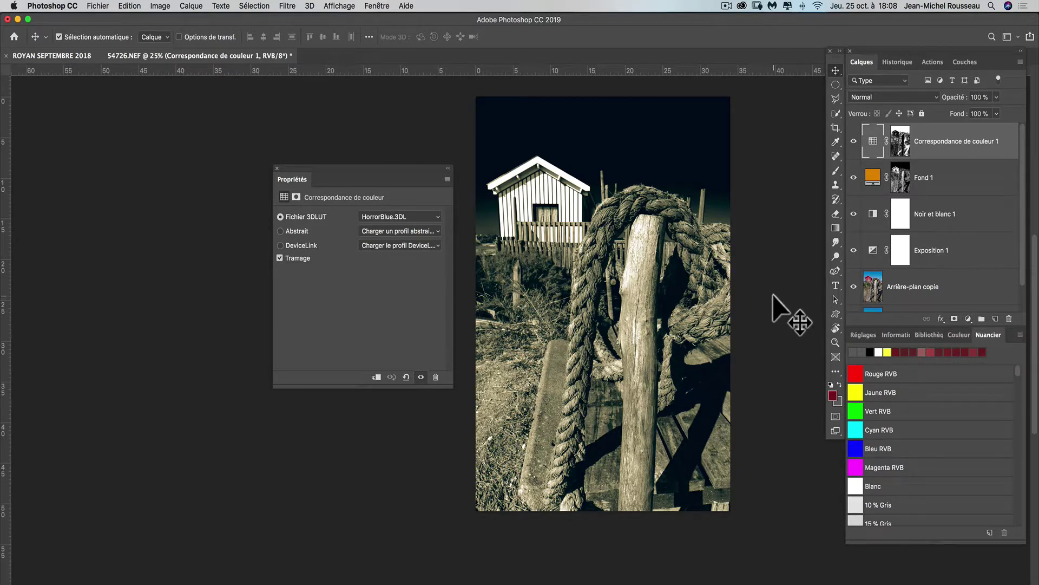